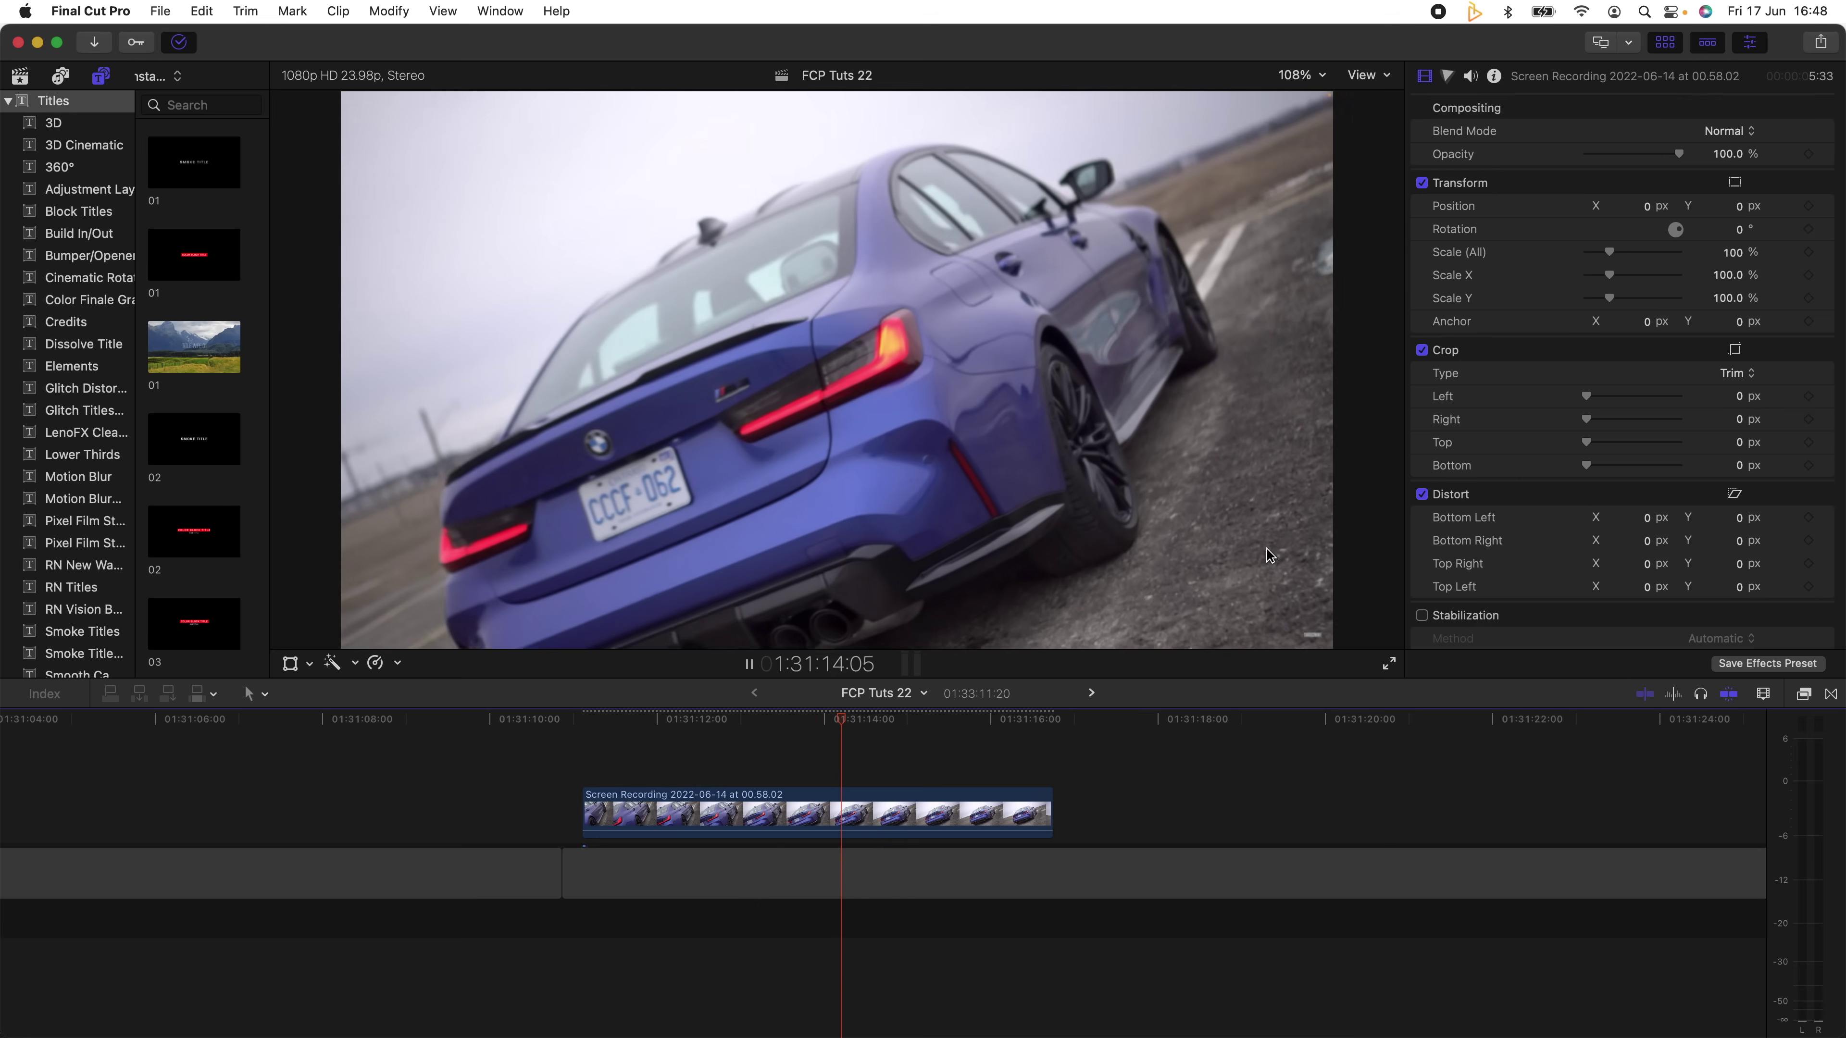
# At 01:31:14:08, stack a duplicate of the BMW clip above the original, disable the lower copy, and select the upper one.
pyautogui.press('space')
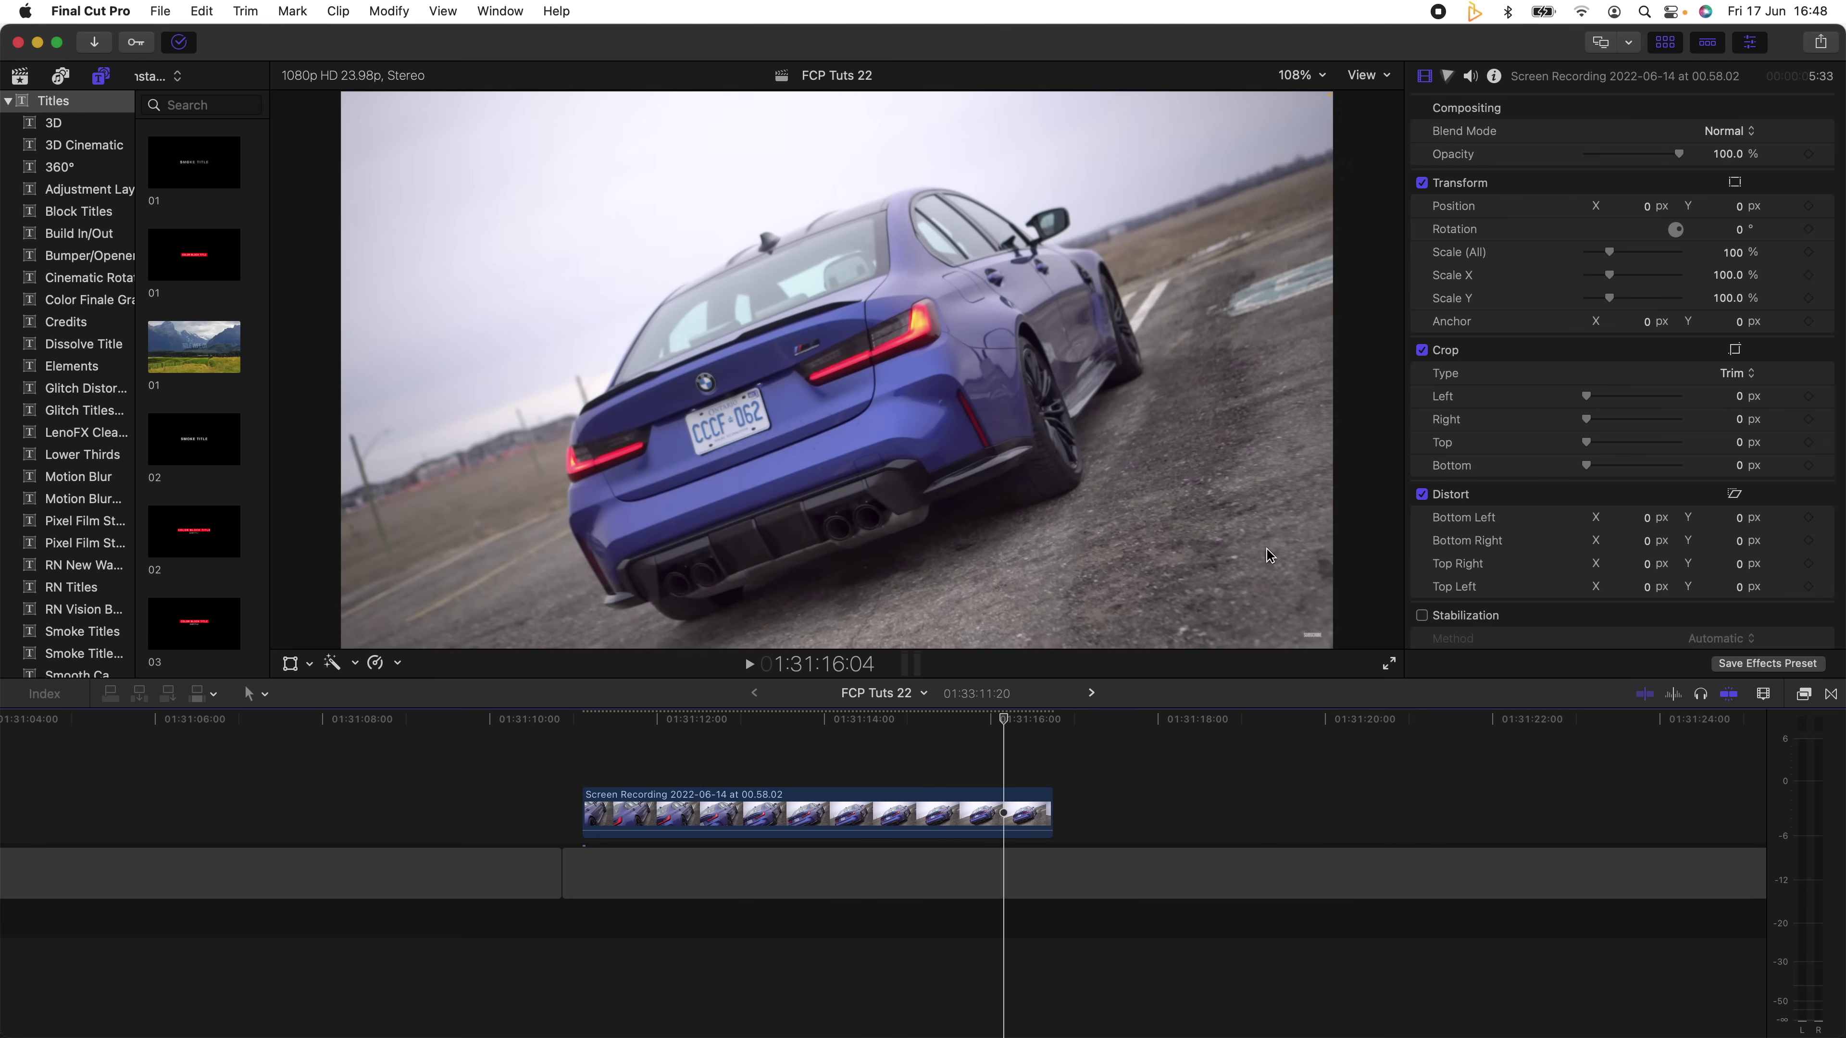
pyautogui.click(854, 780)
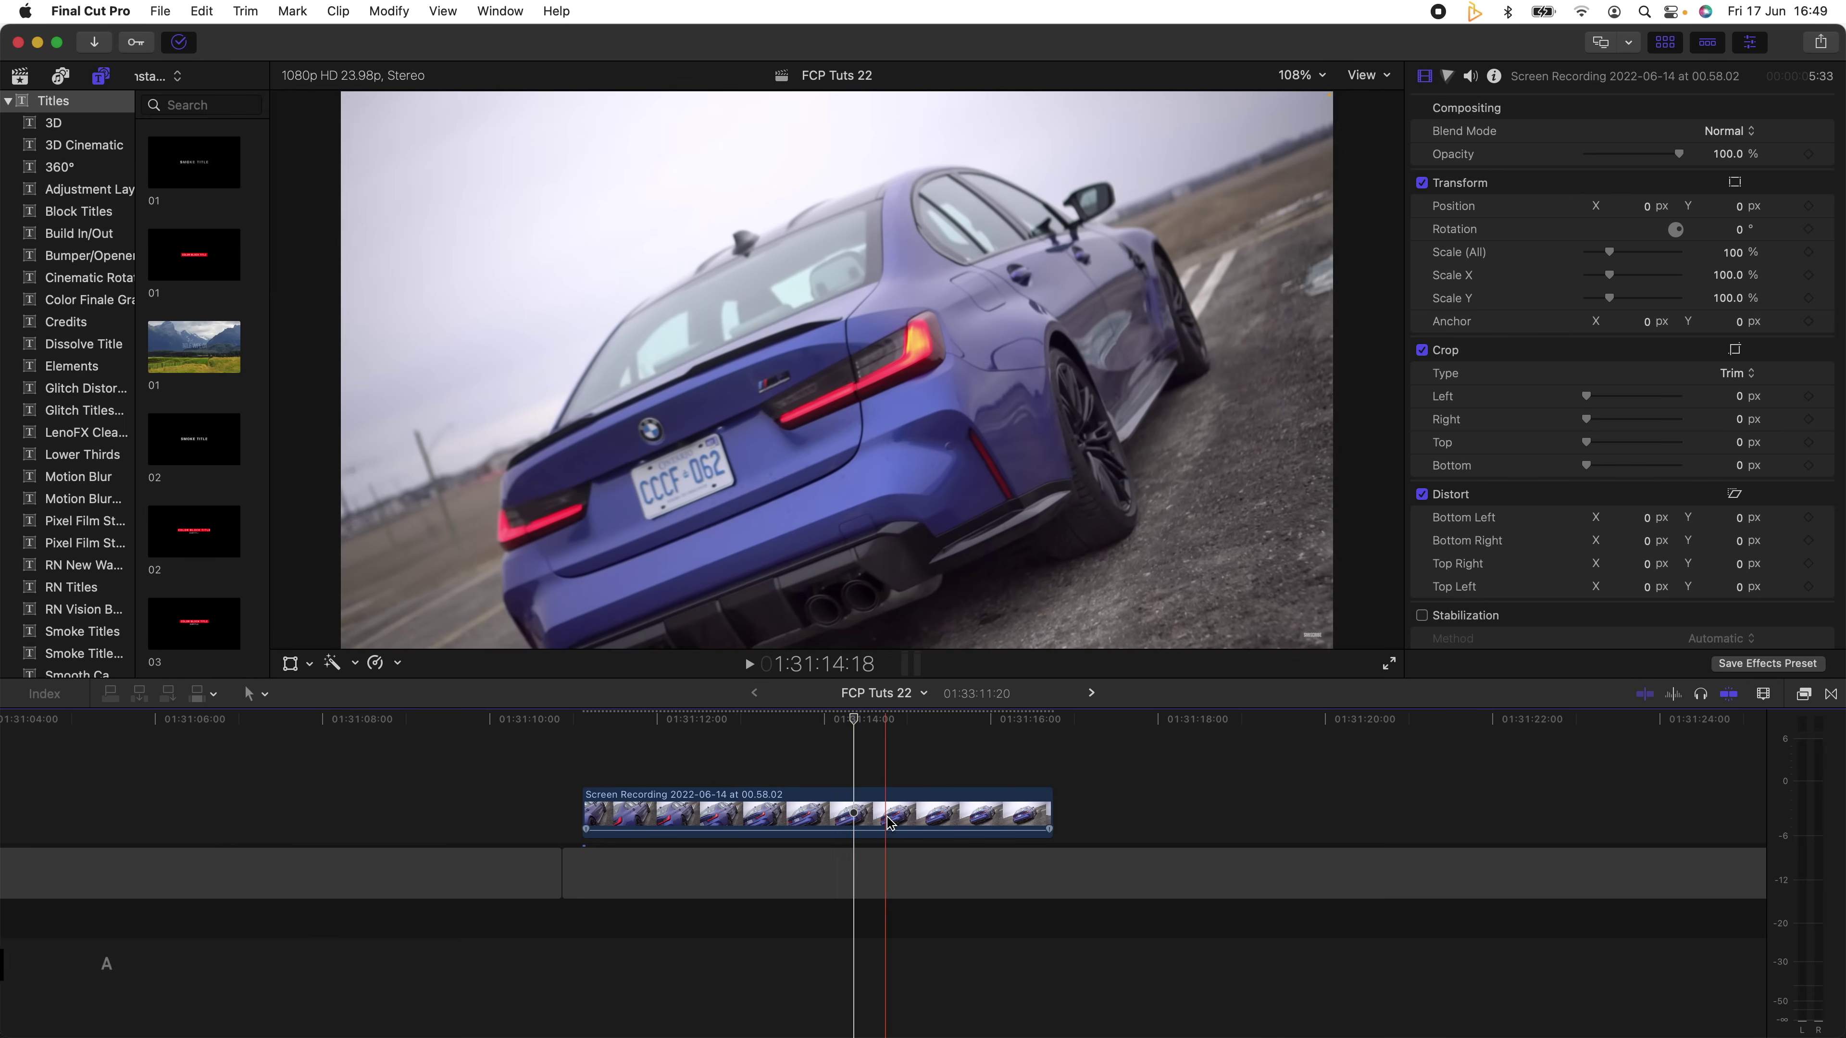
pyautogui.moveTo(874, 821); pyautogui.dragTo(861, 760)
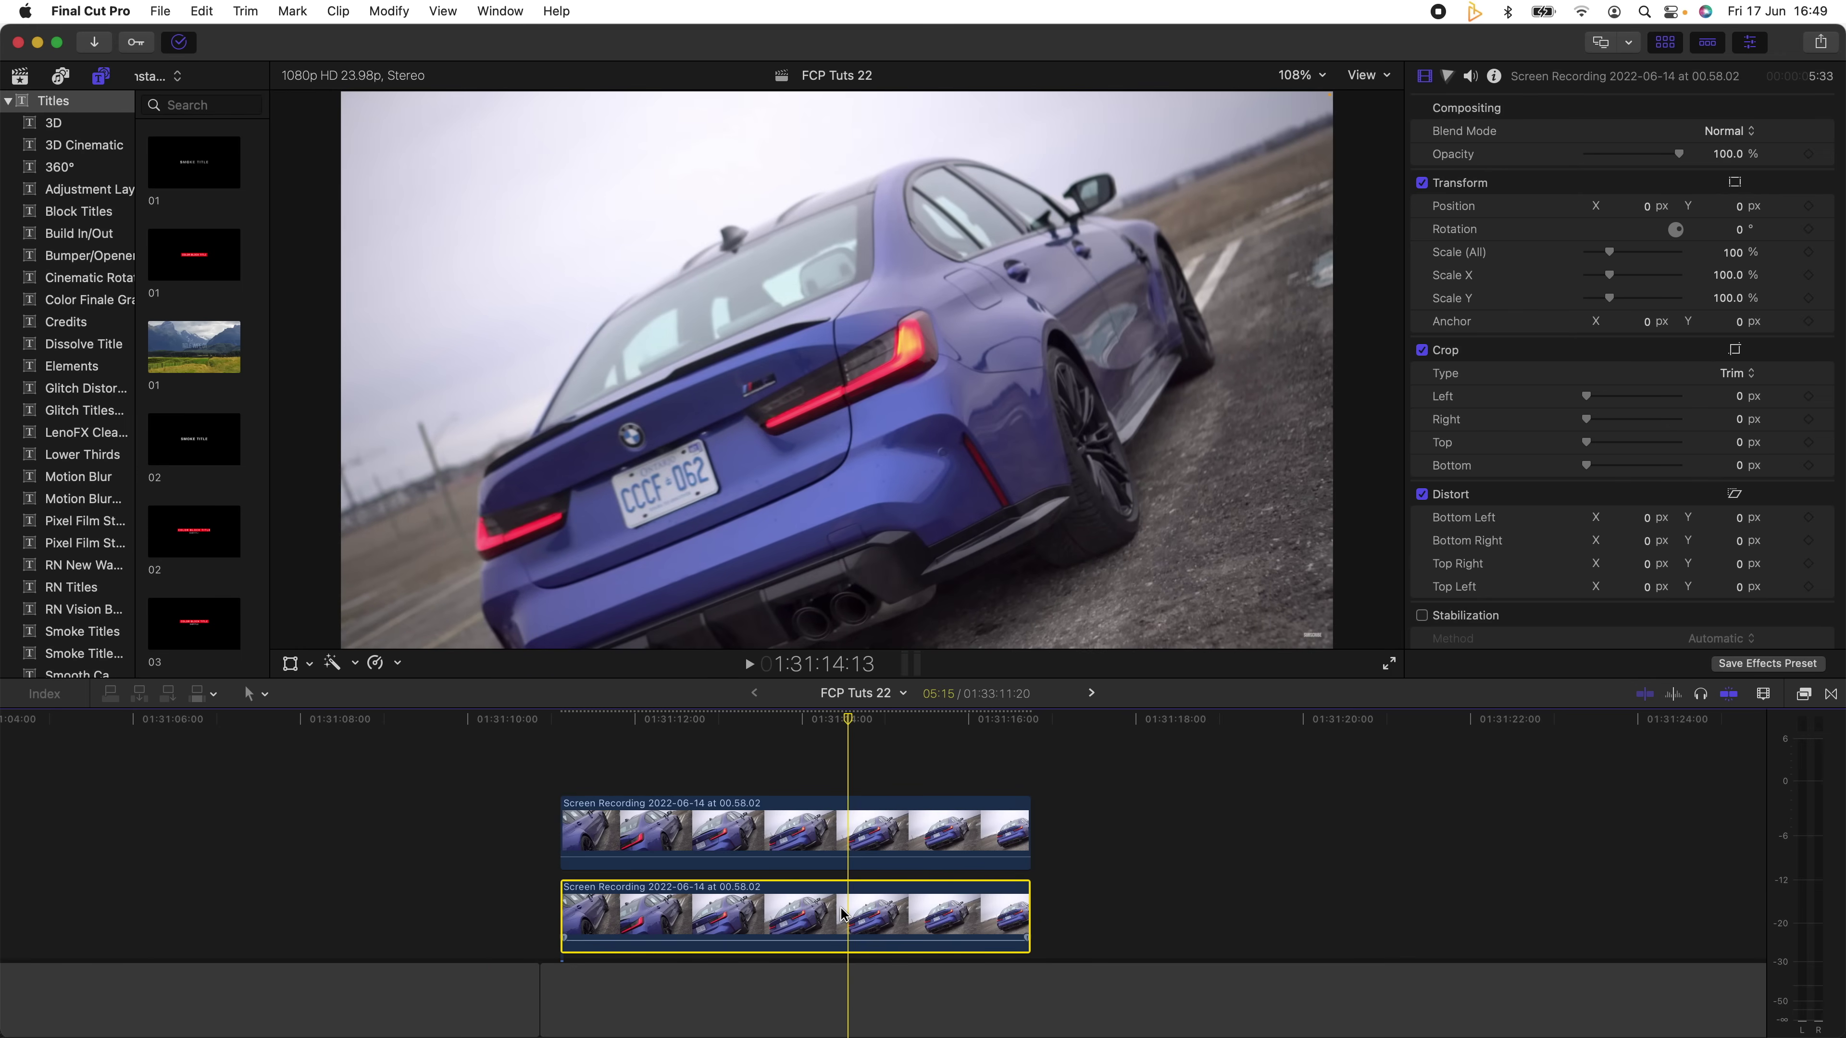
pyautogui.press('v')
pyautogui.click(855, 804)
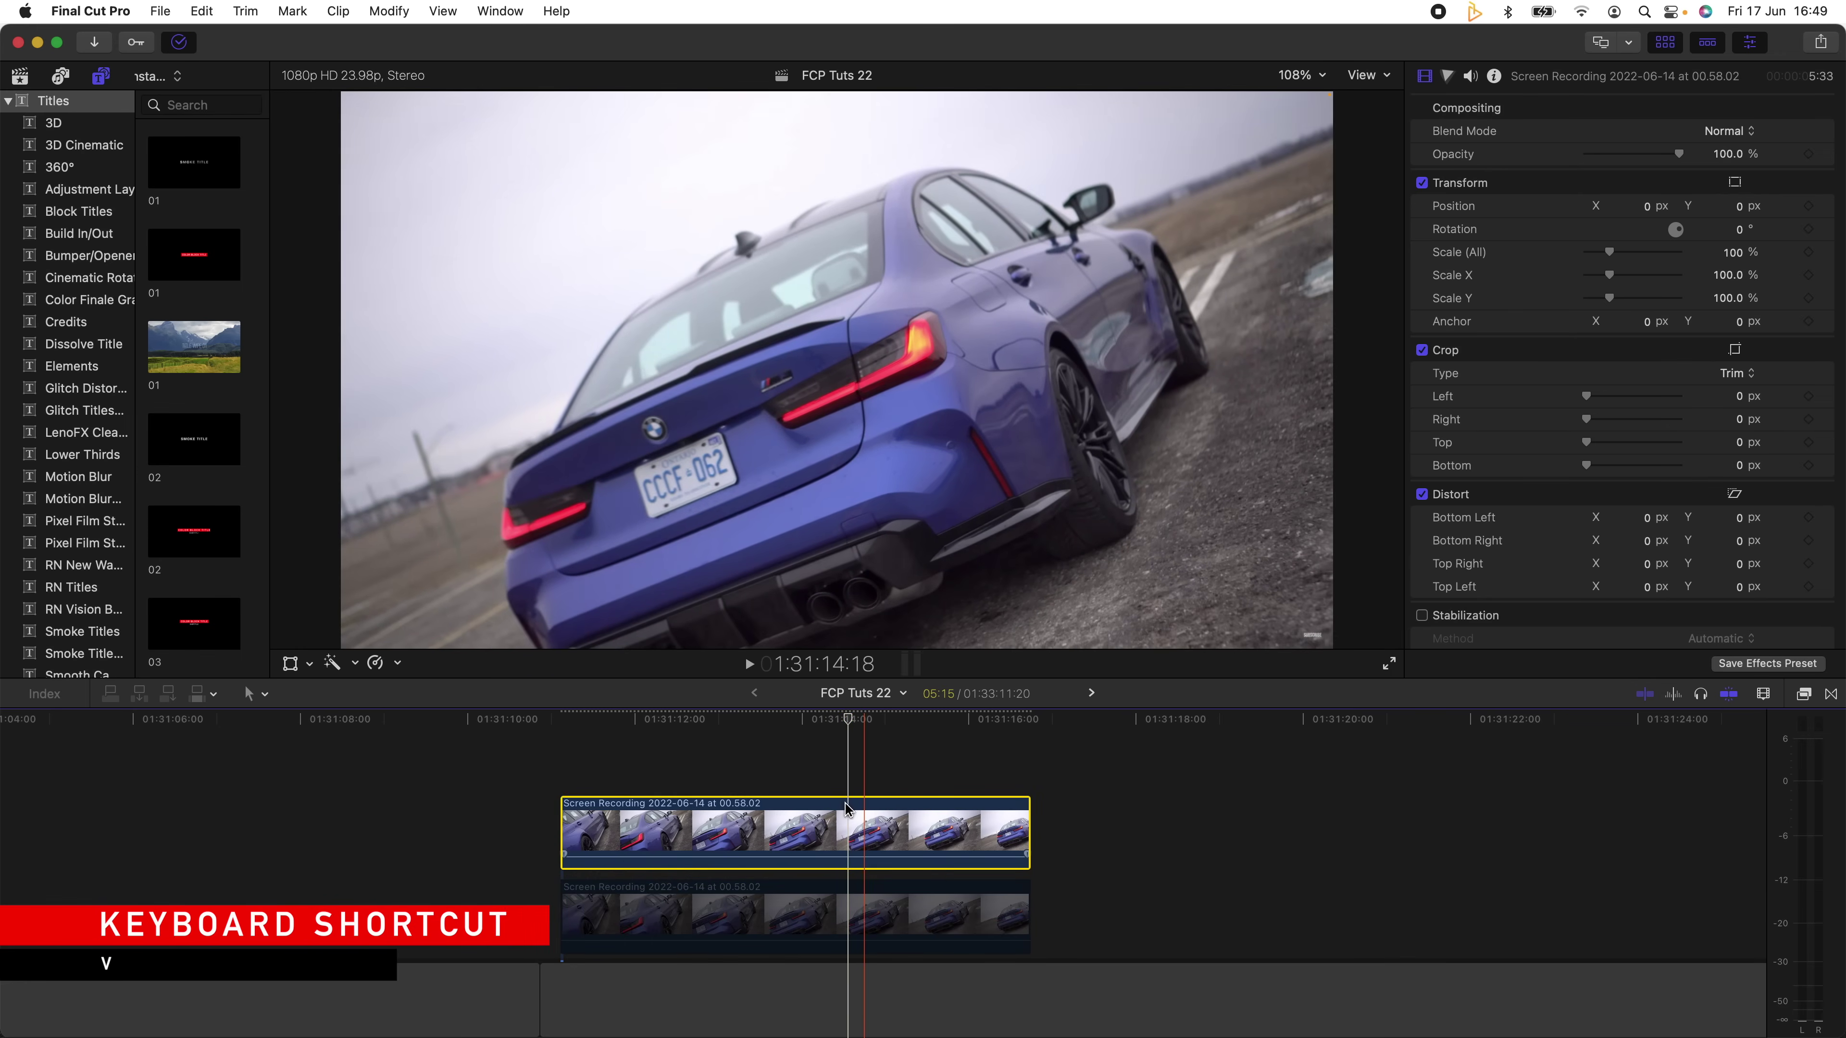
pyautogui.click(1805, 694)
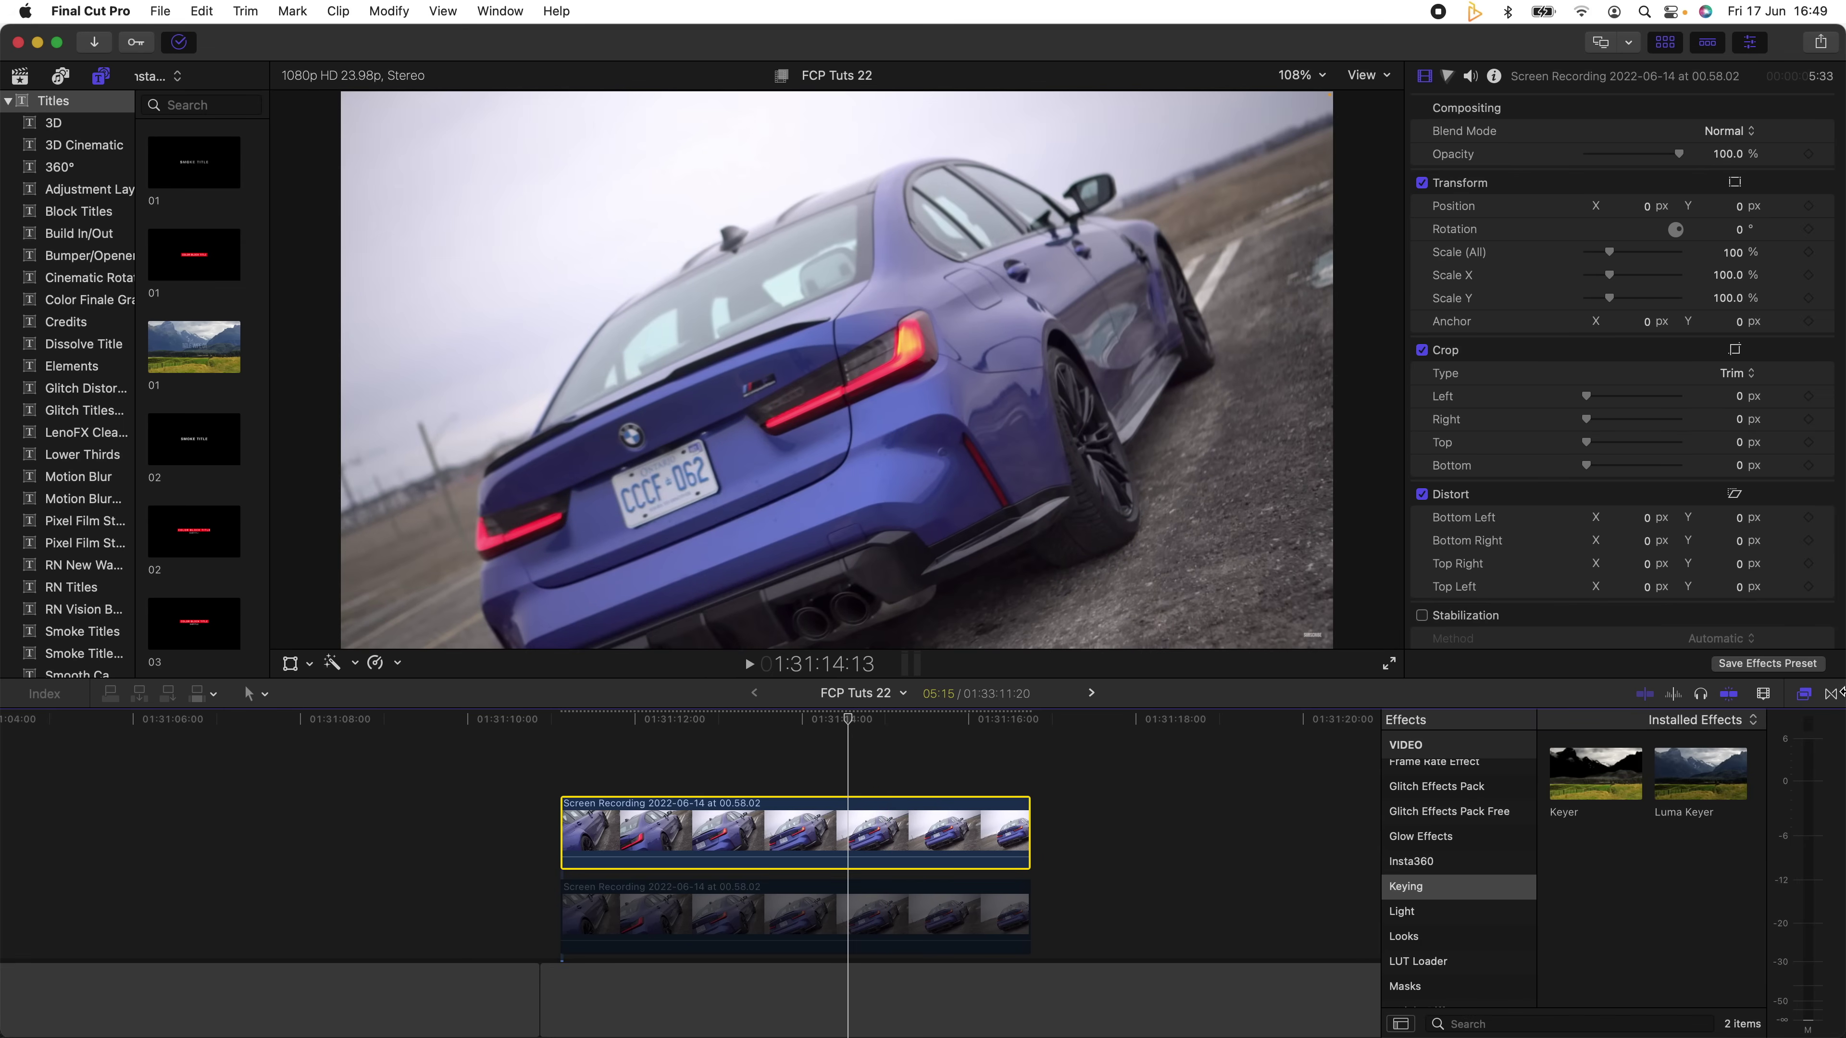
# Apply Keyer to the upper clip with Spill Level 0%, Invert on and Strength about 79%.
pyautogui.scroll(-1, 1453, 884)
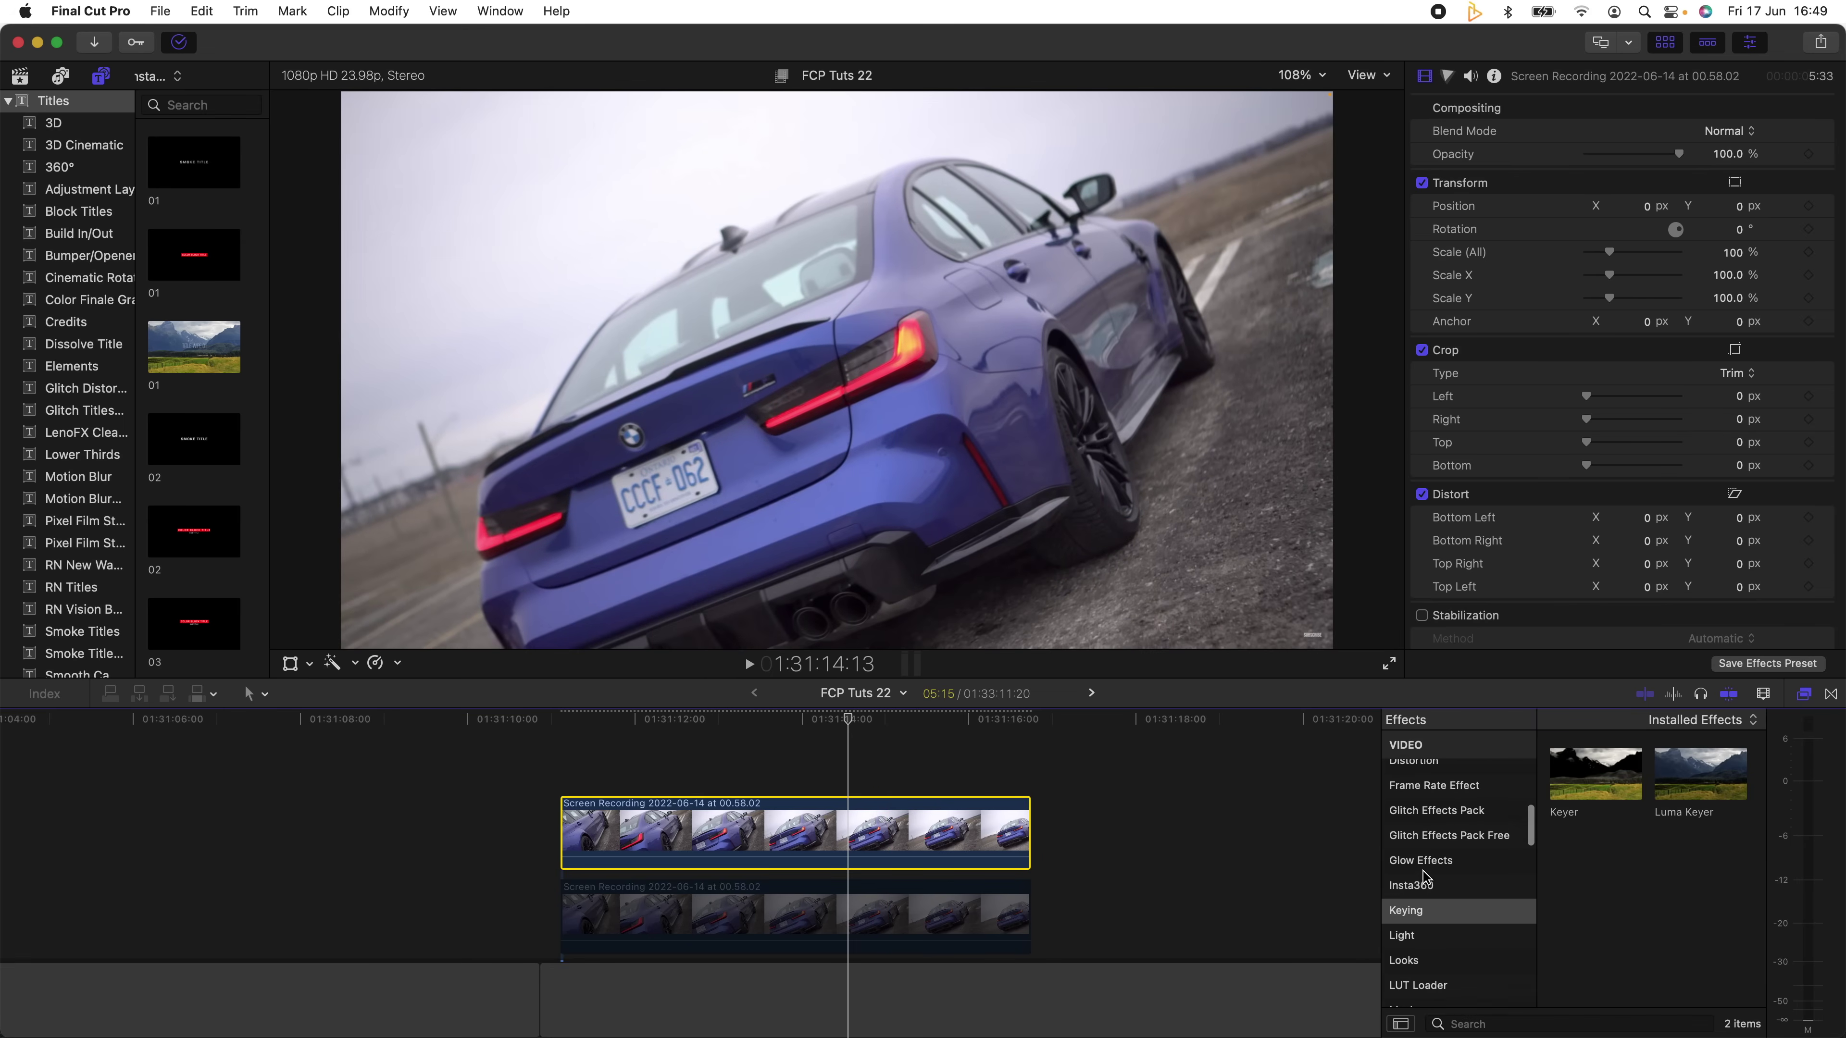
pyautogui.moveTo(1597, 772); pyautogui.dragTo(799, 828)
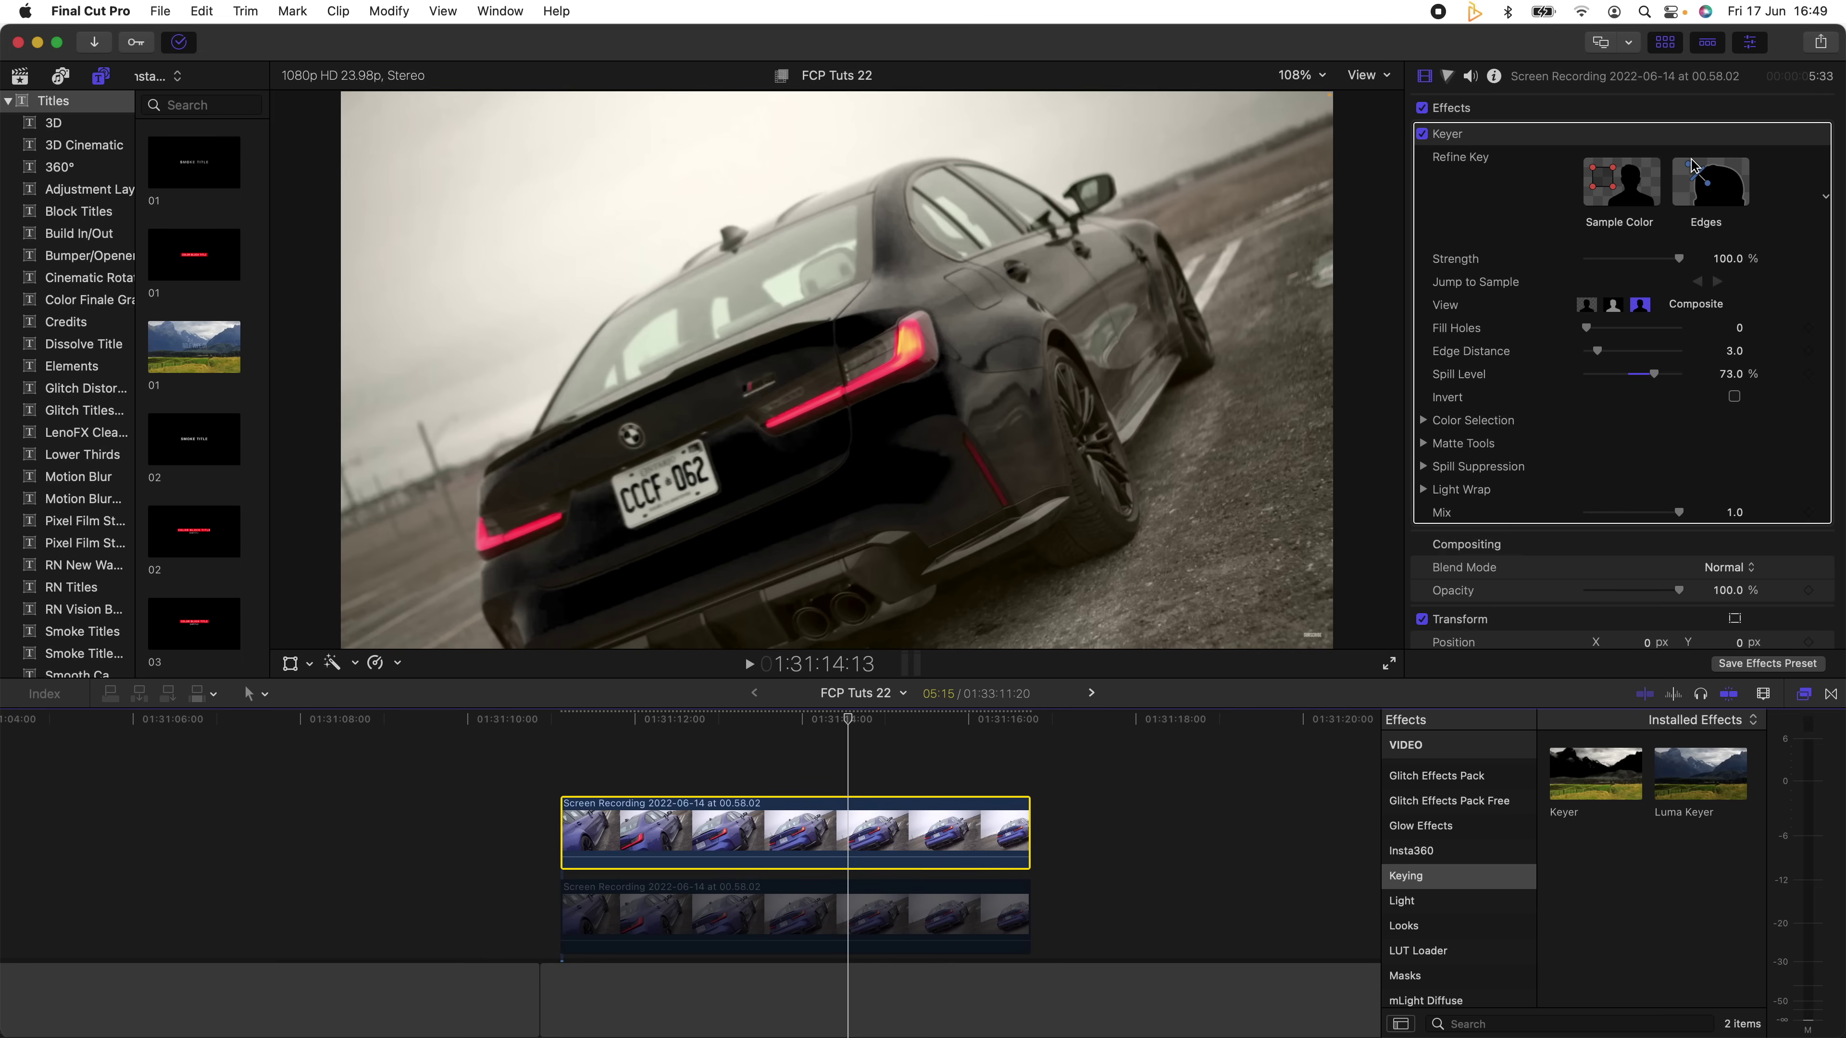
pyautogui.scroll(-2, 1693, 164)
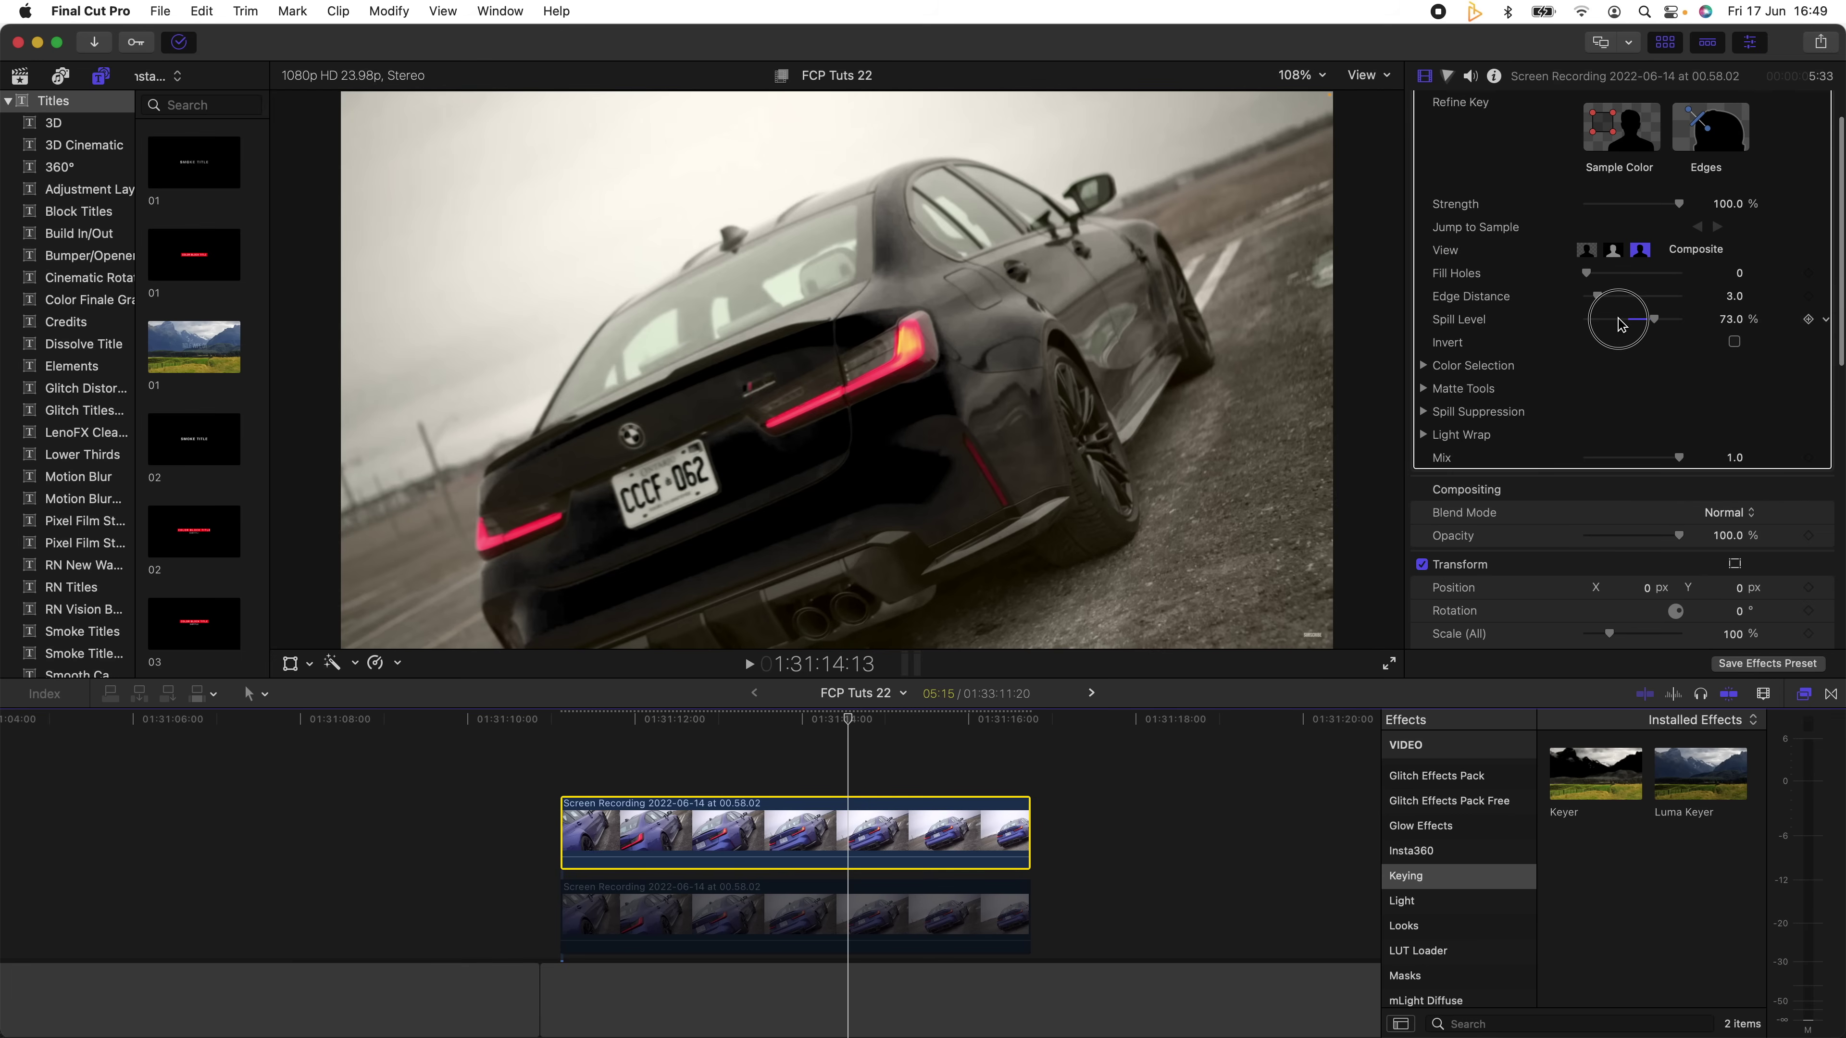
pyautogui.moveTo(1619, 323); pyautogui.dragTo(1548, 320)
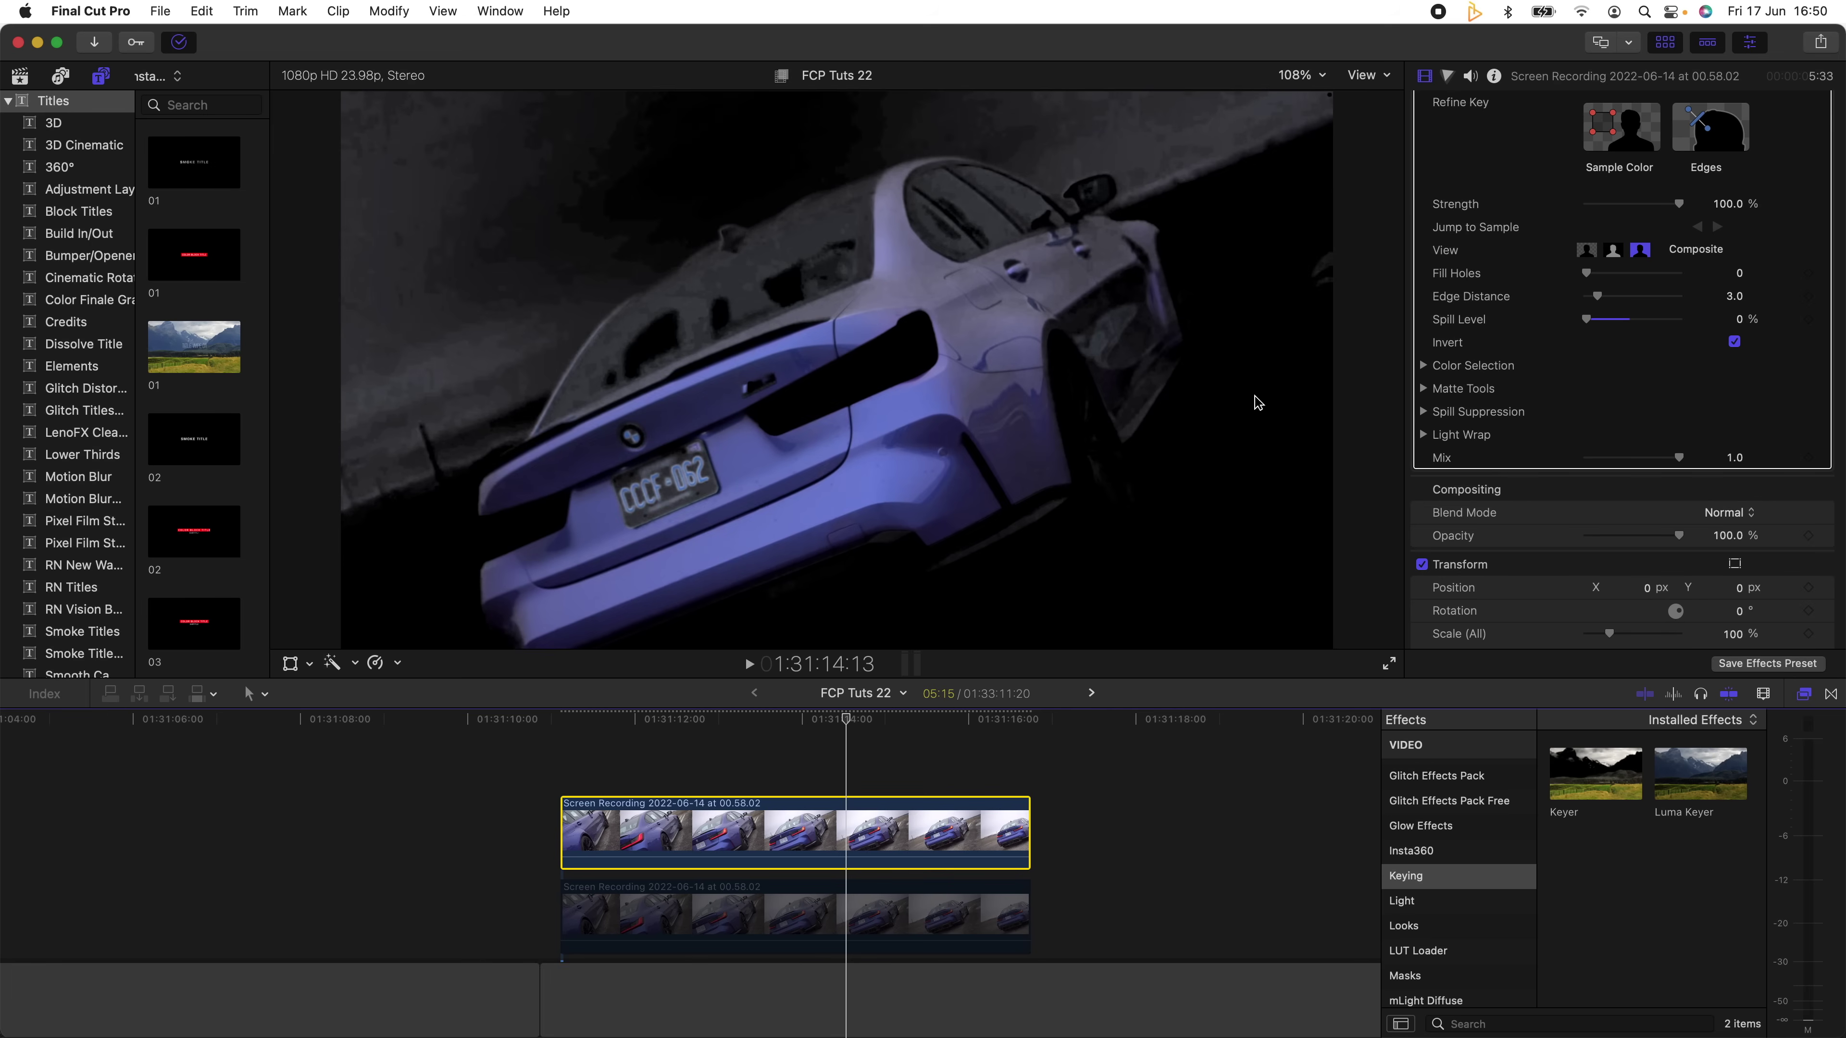
pyautogui.click(1658, 209)
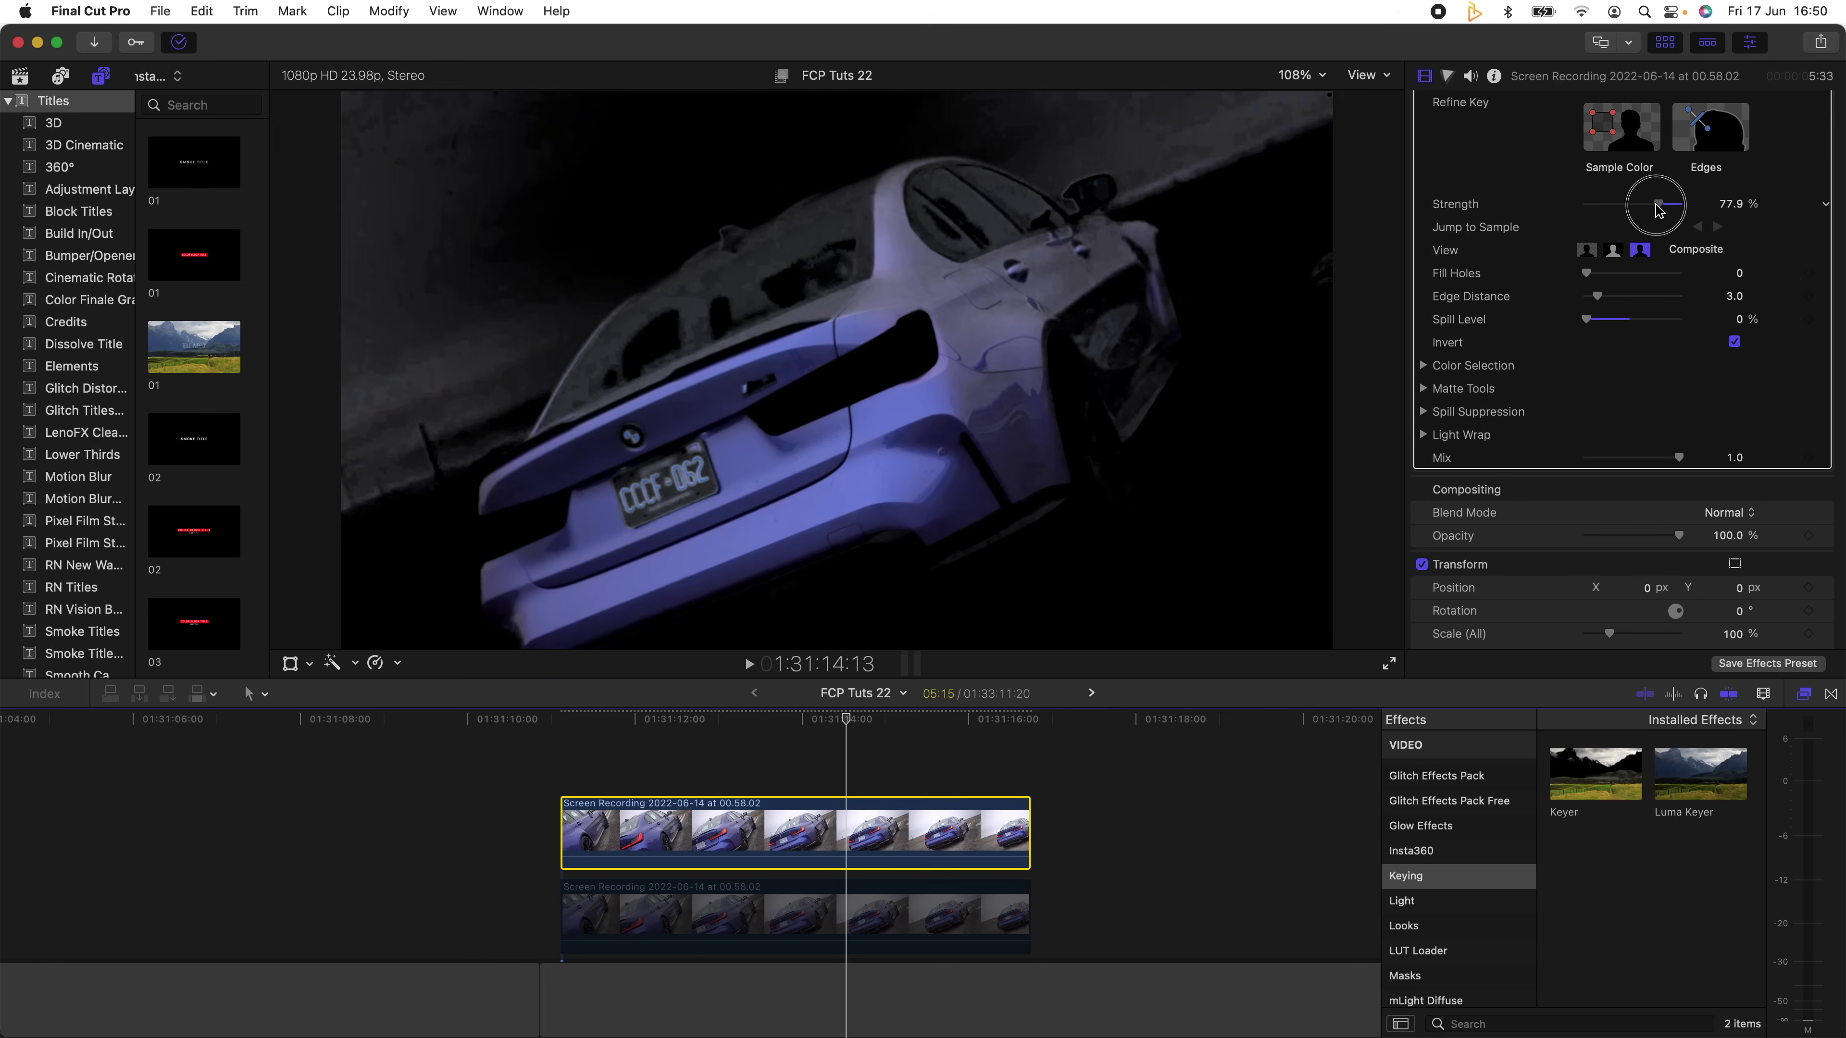
pyautogui.moveTo(1657, 210); pyautogui.dragTo(1646, 211)
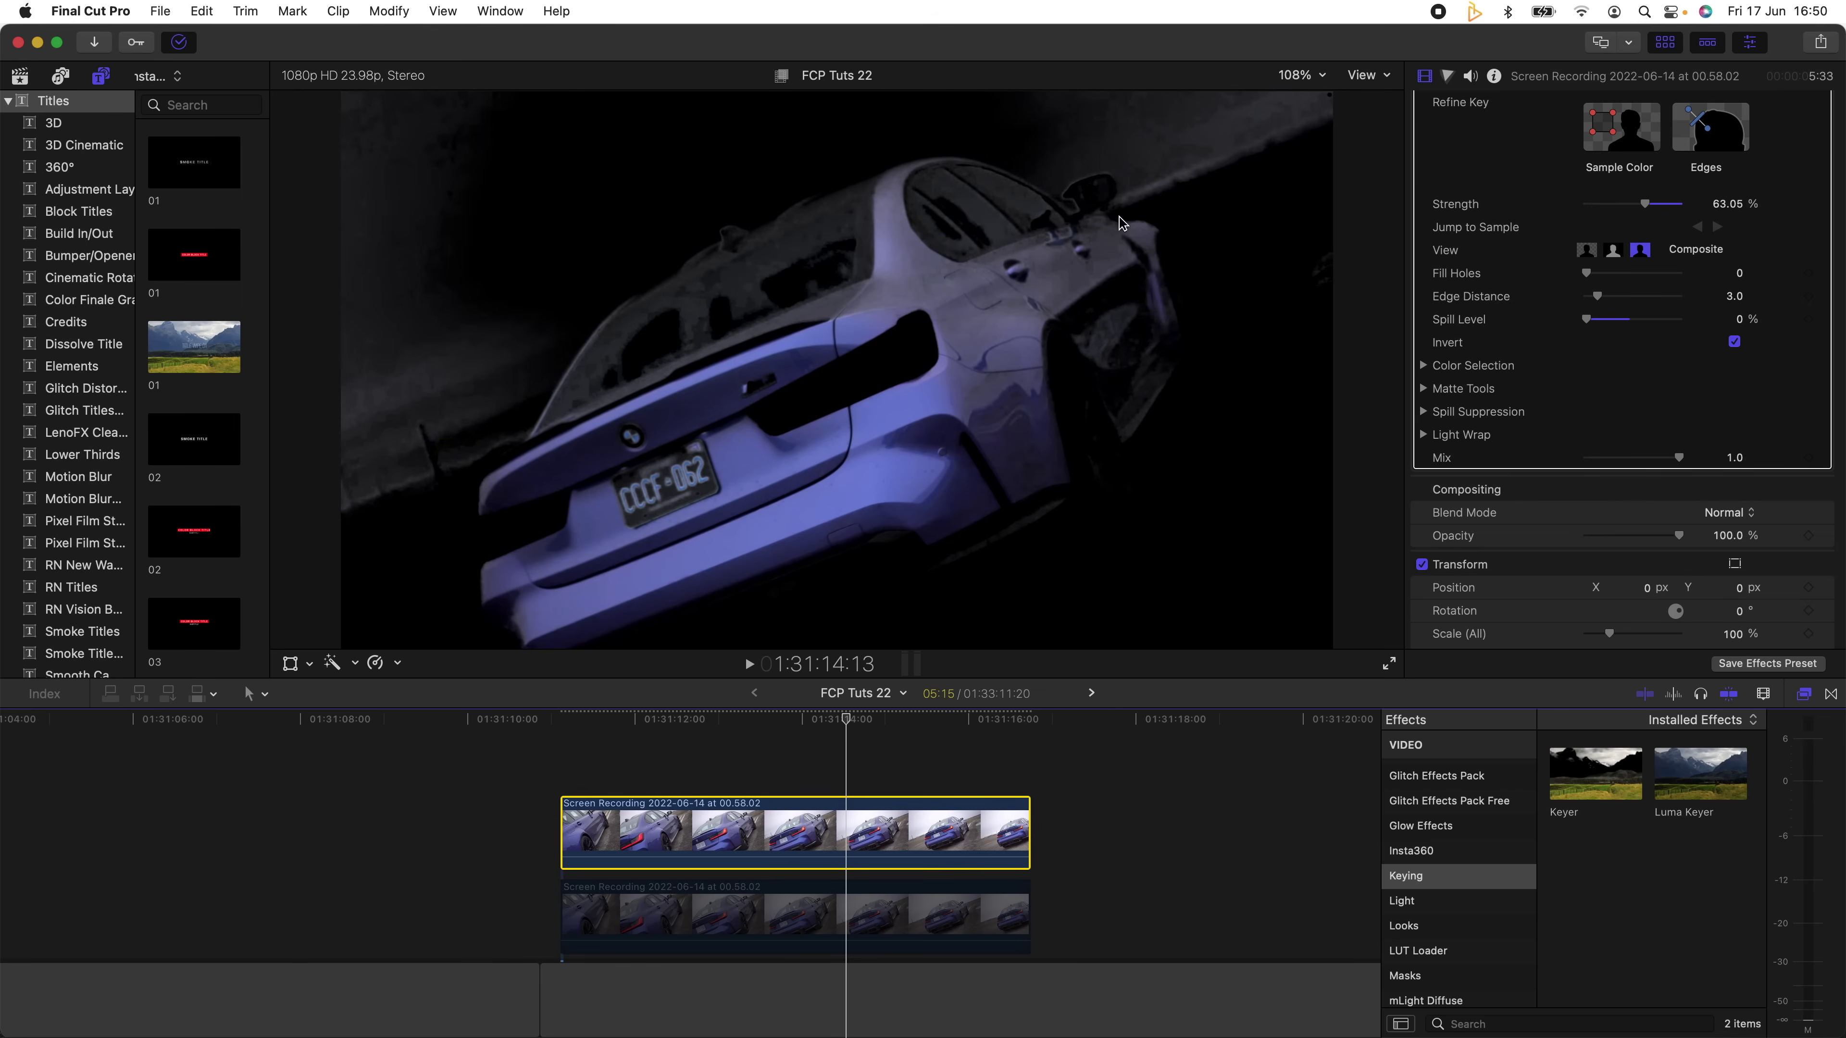
pyautogui.scroll(2, 1620, 363)
pyautogui.click(1660, 258)
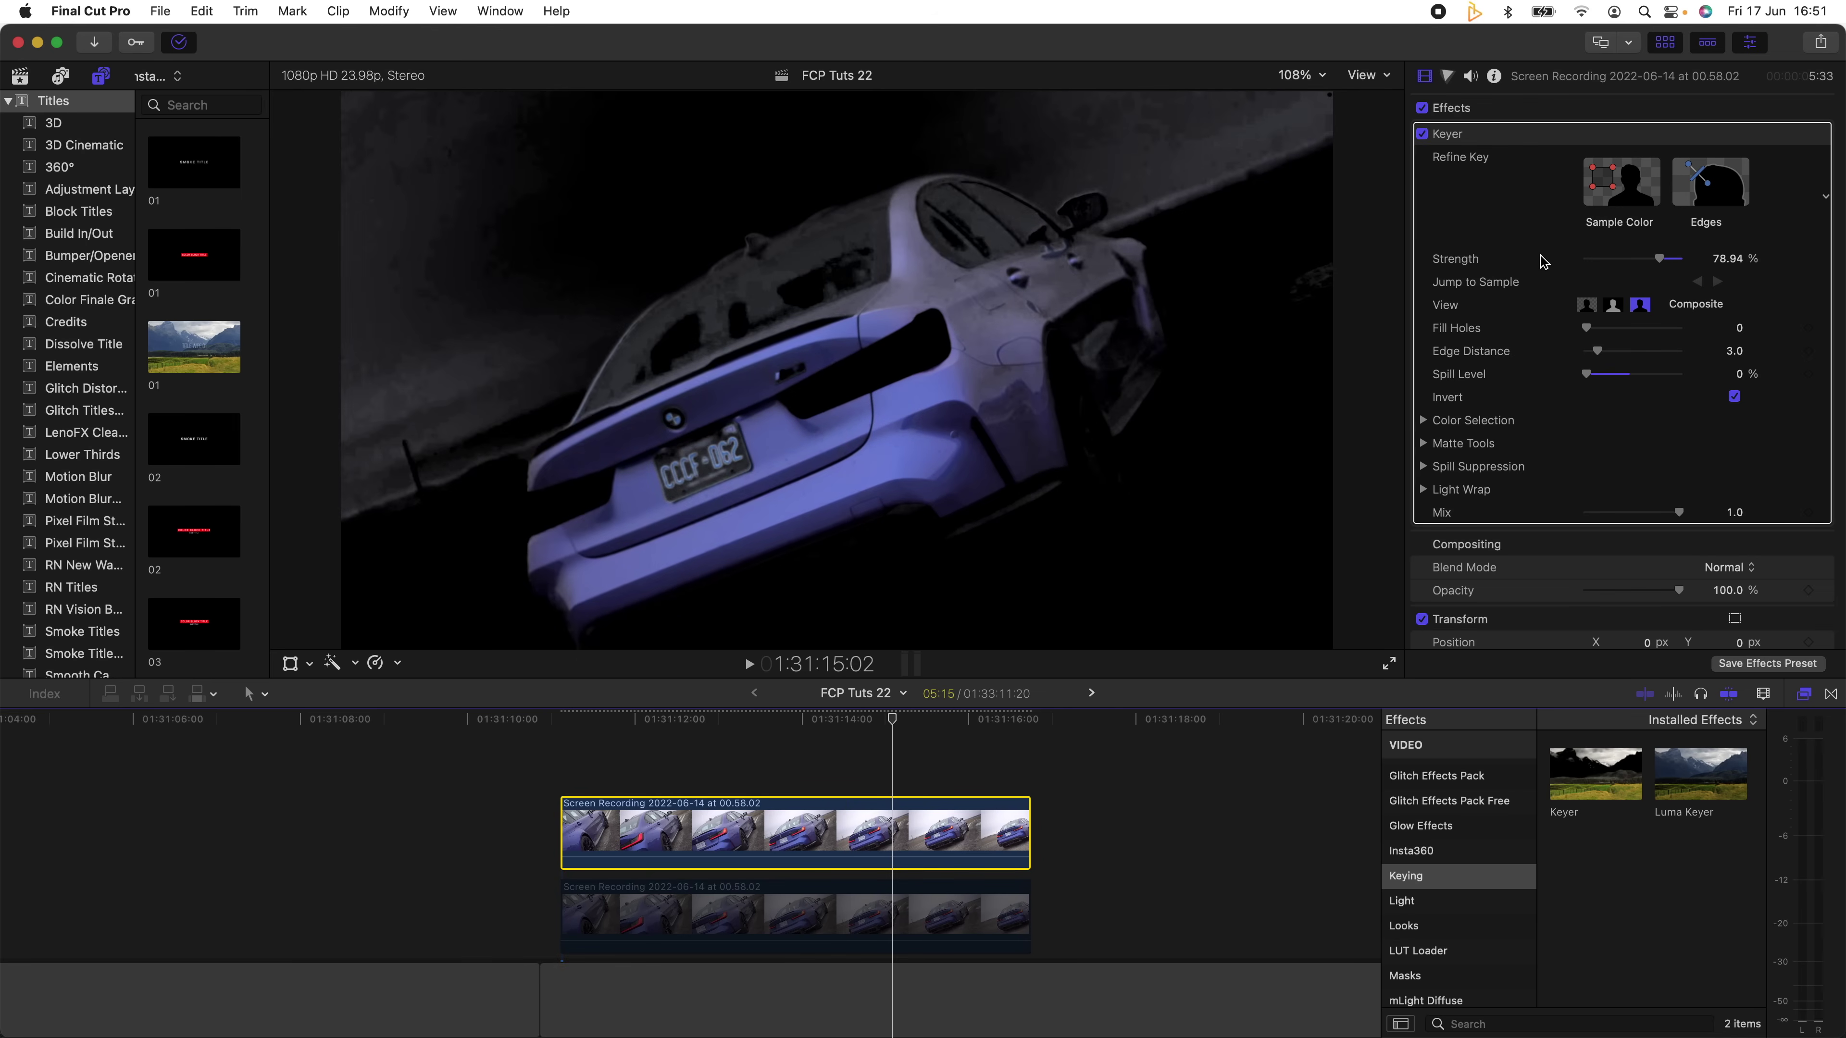
# Add Hue/Saturation to the upper clip with Hue 60° and Saturation 0.17 to turn the car purple.
pyautogui.click(885, 903)
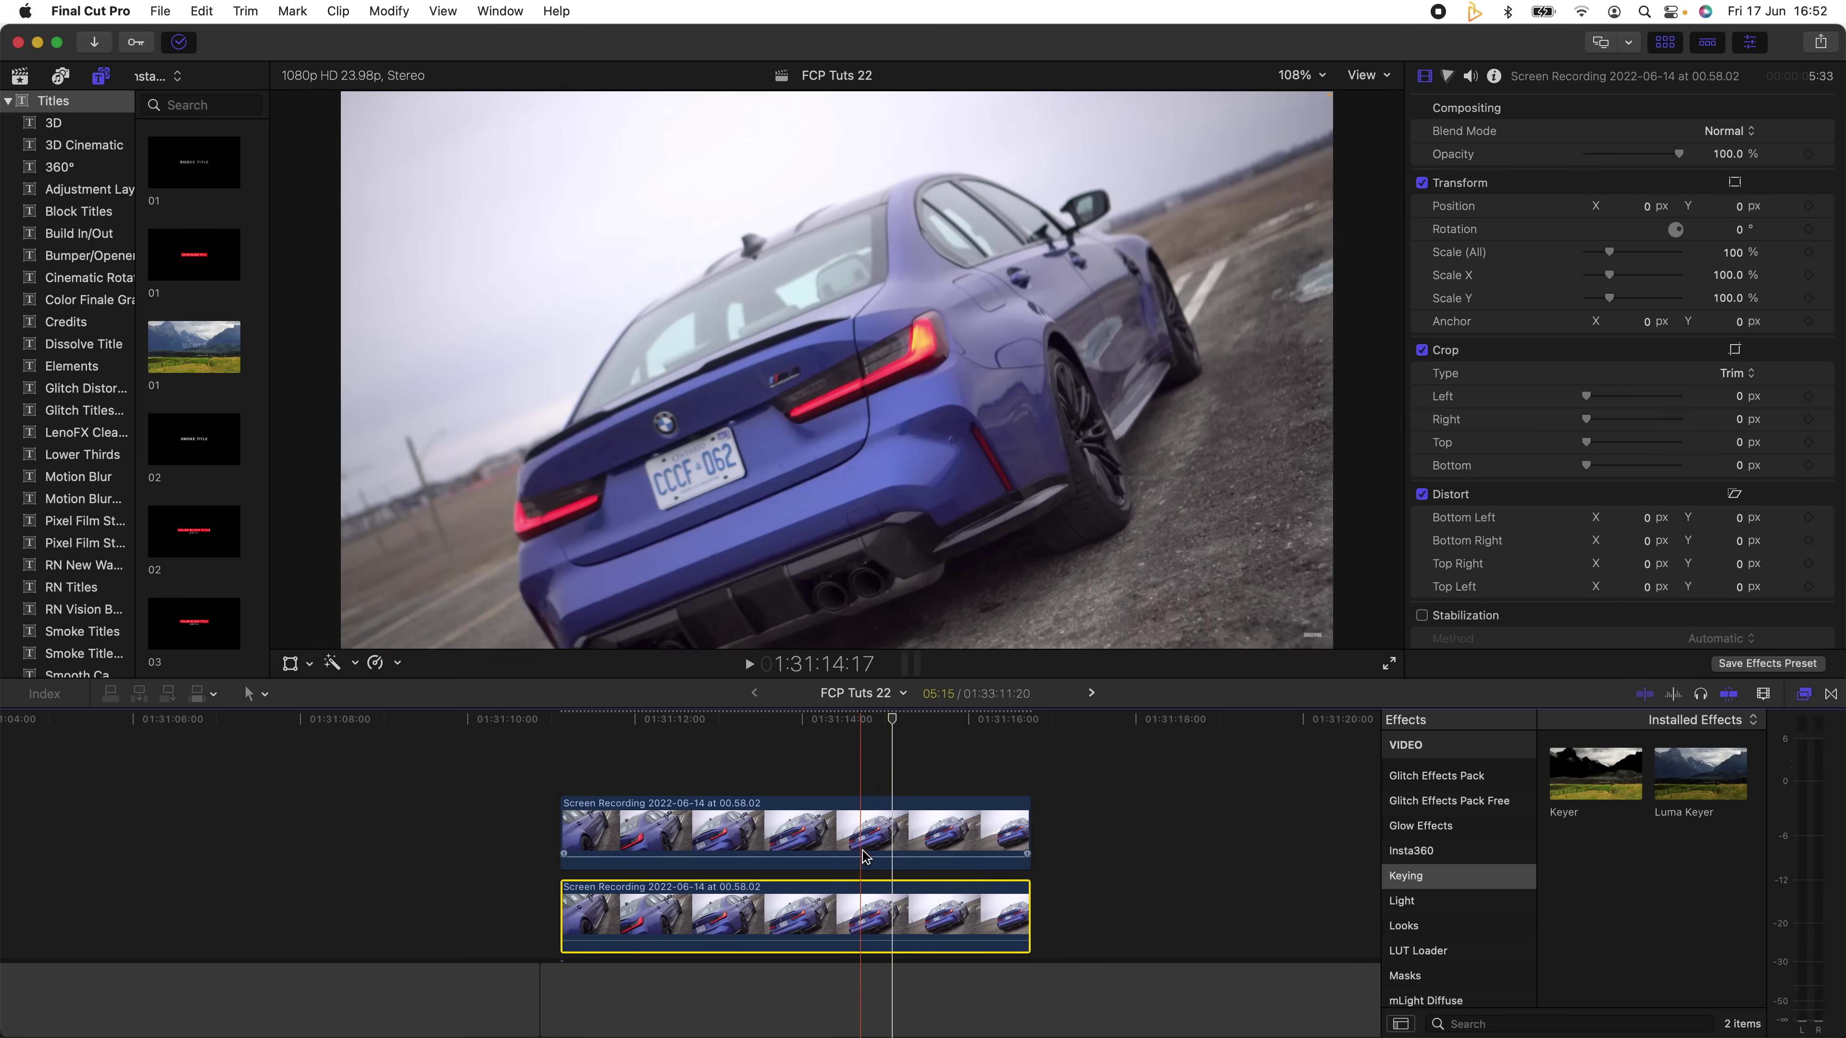
pyautogui.click(893, 809)
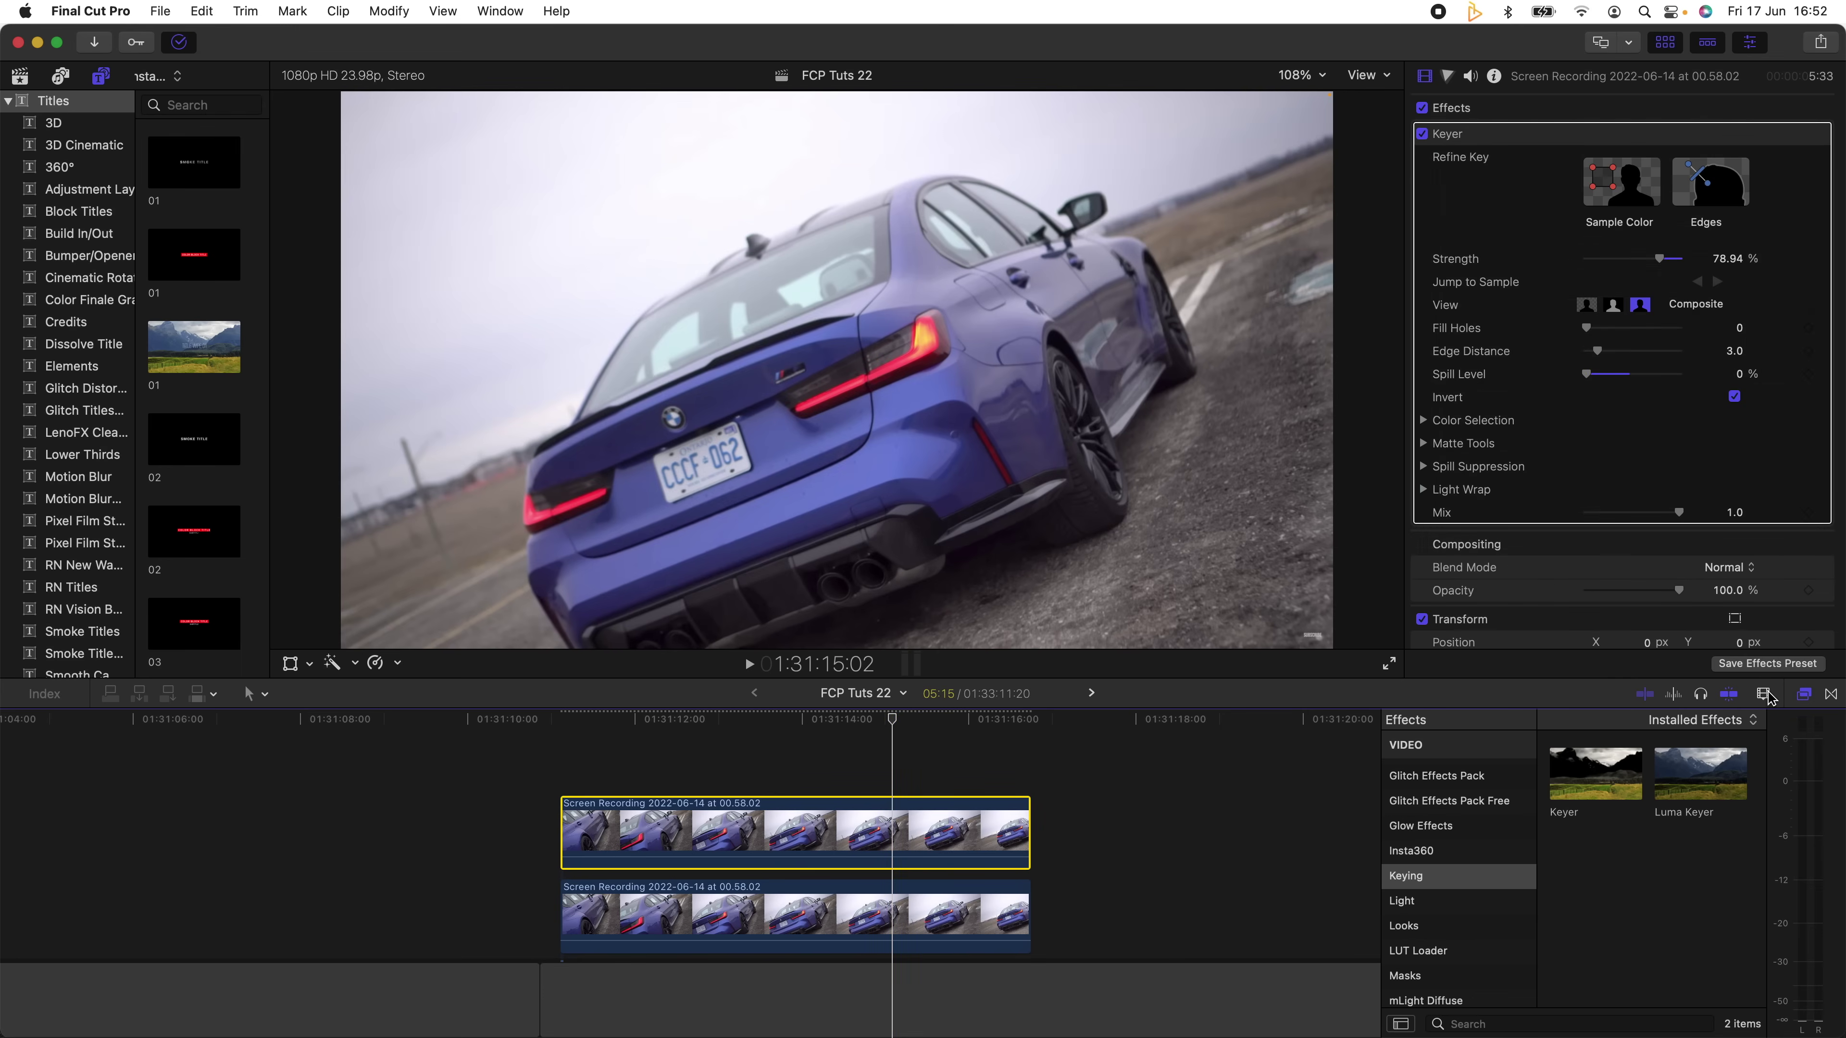
pyautogui.scroll(5, 1492, 800)
pyautogui.click(1431, 742)
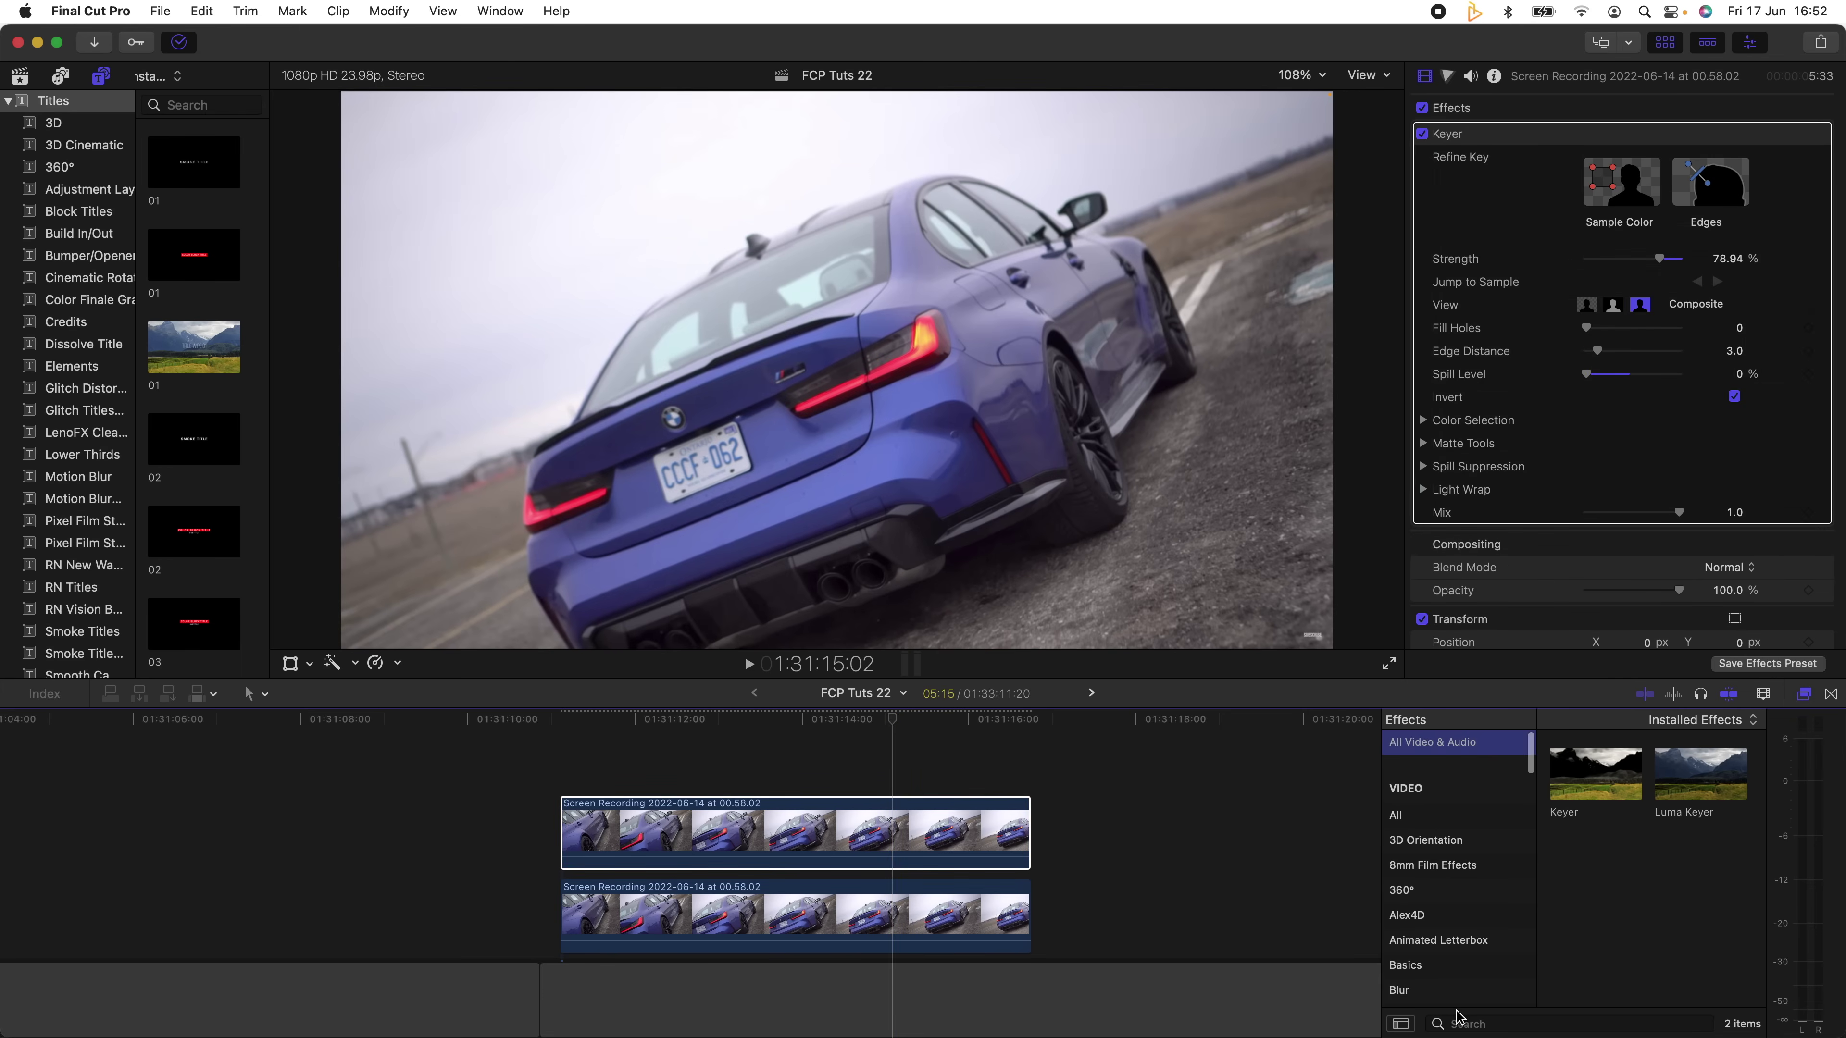
pyautogui.click(1464, 1021)
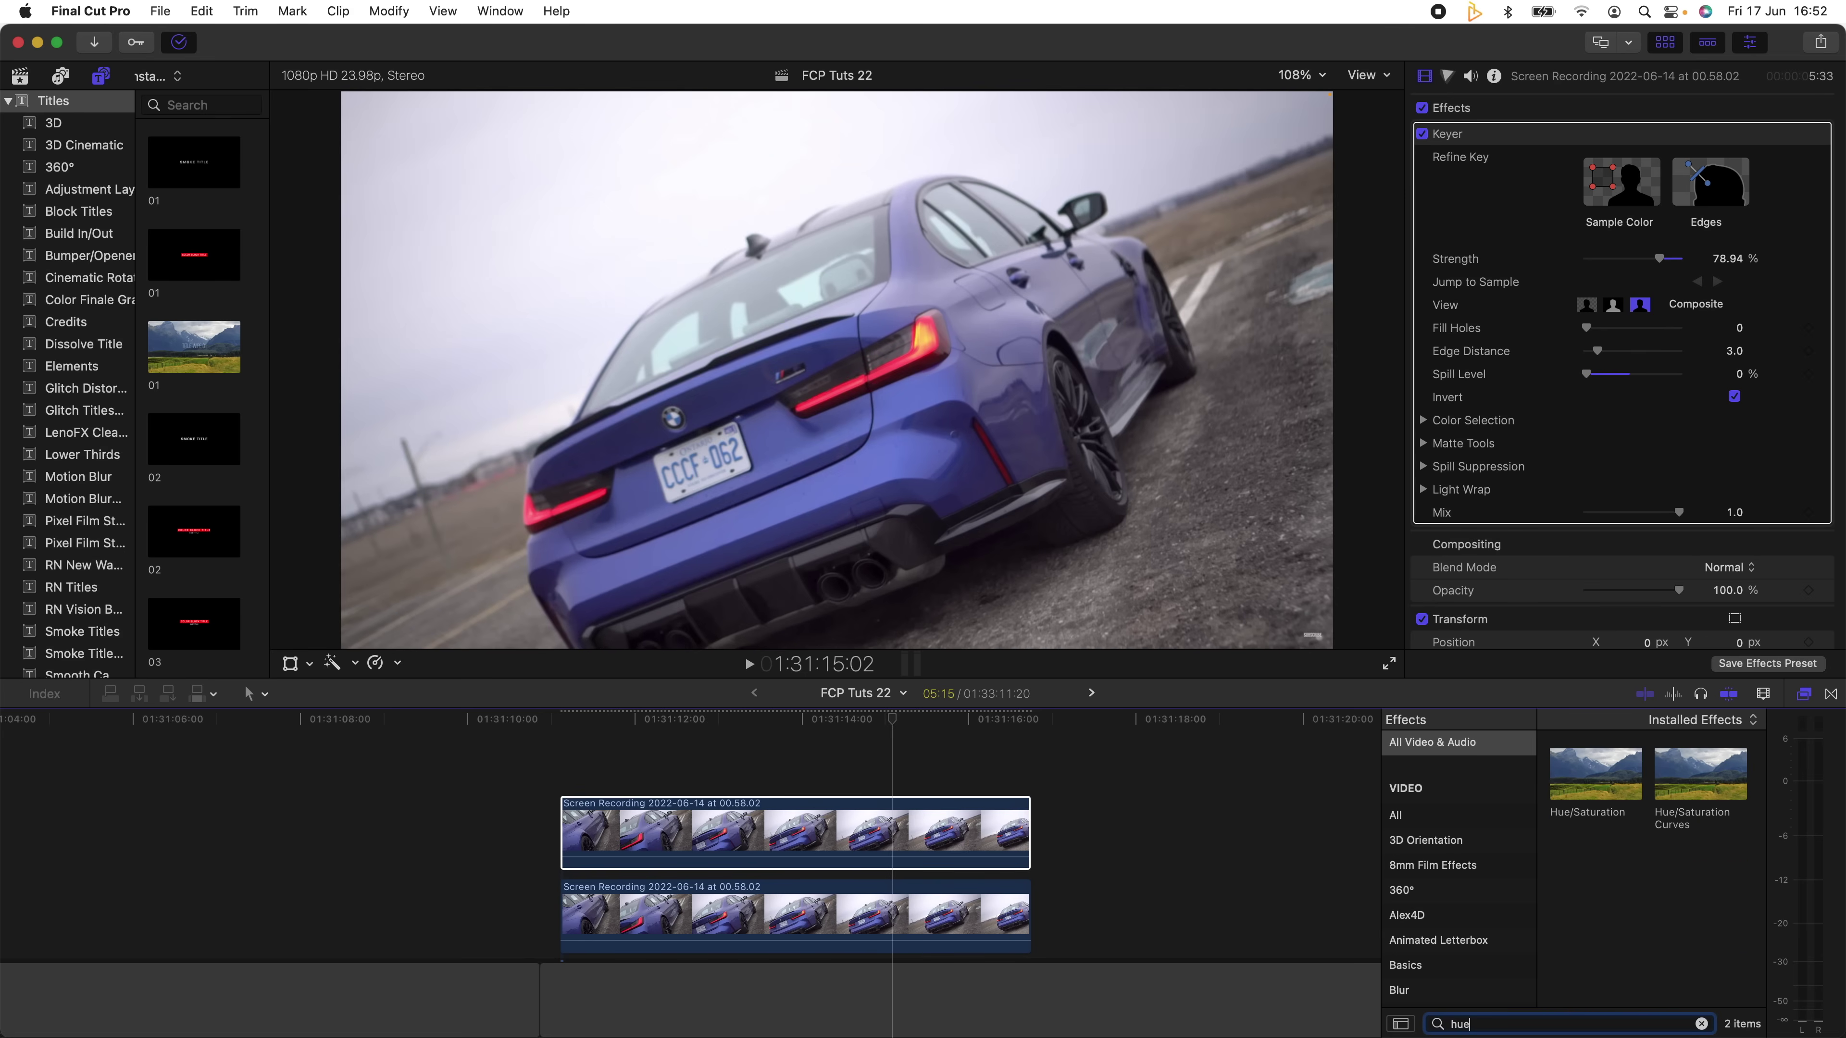
pyautogui.moveTo(1591, 771); pyautogui.dragTo(876, 818)
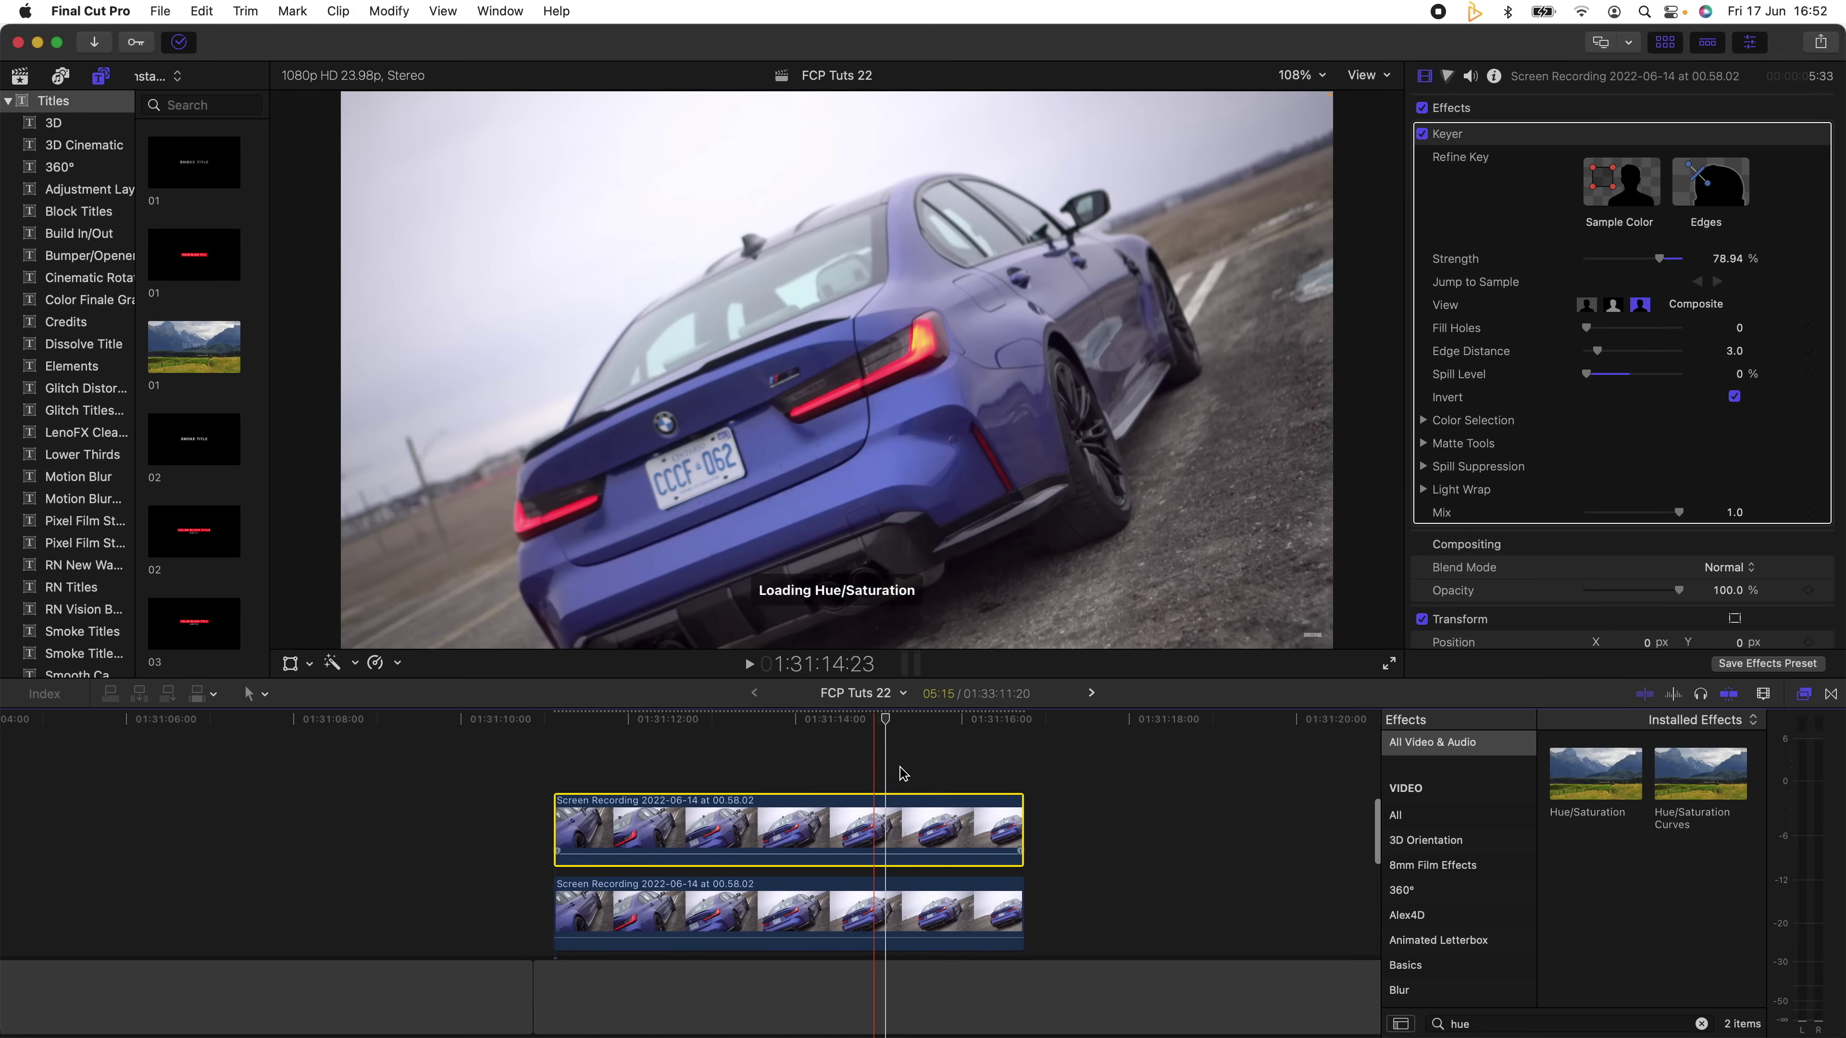
pyautogui.scroll(-3, 1546, 490)
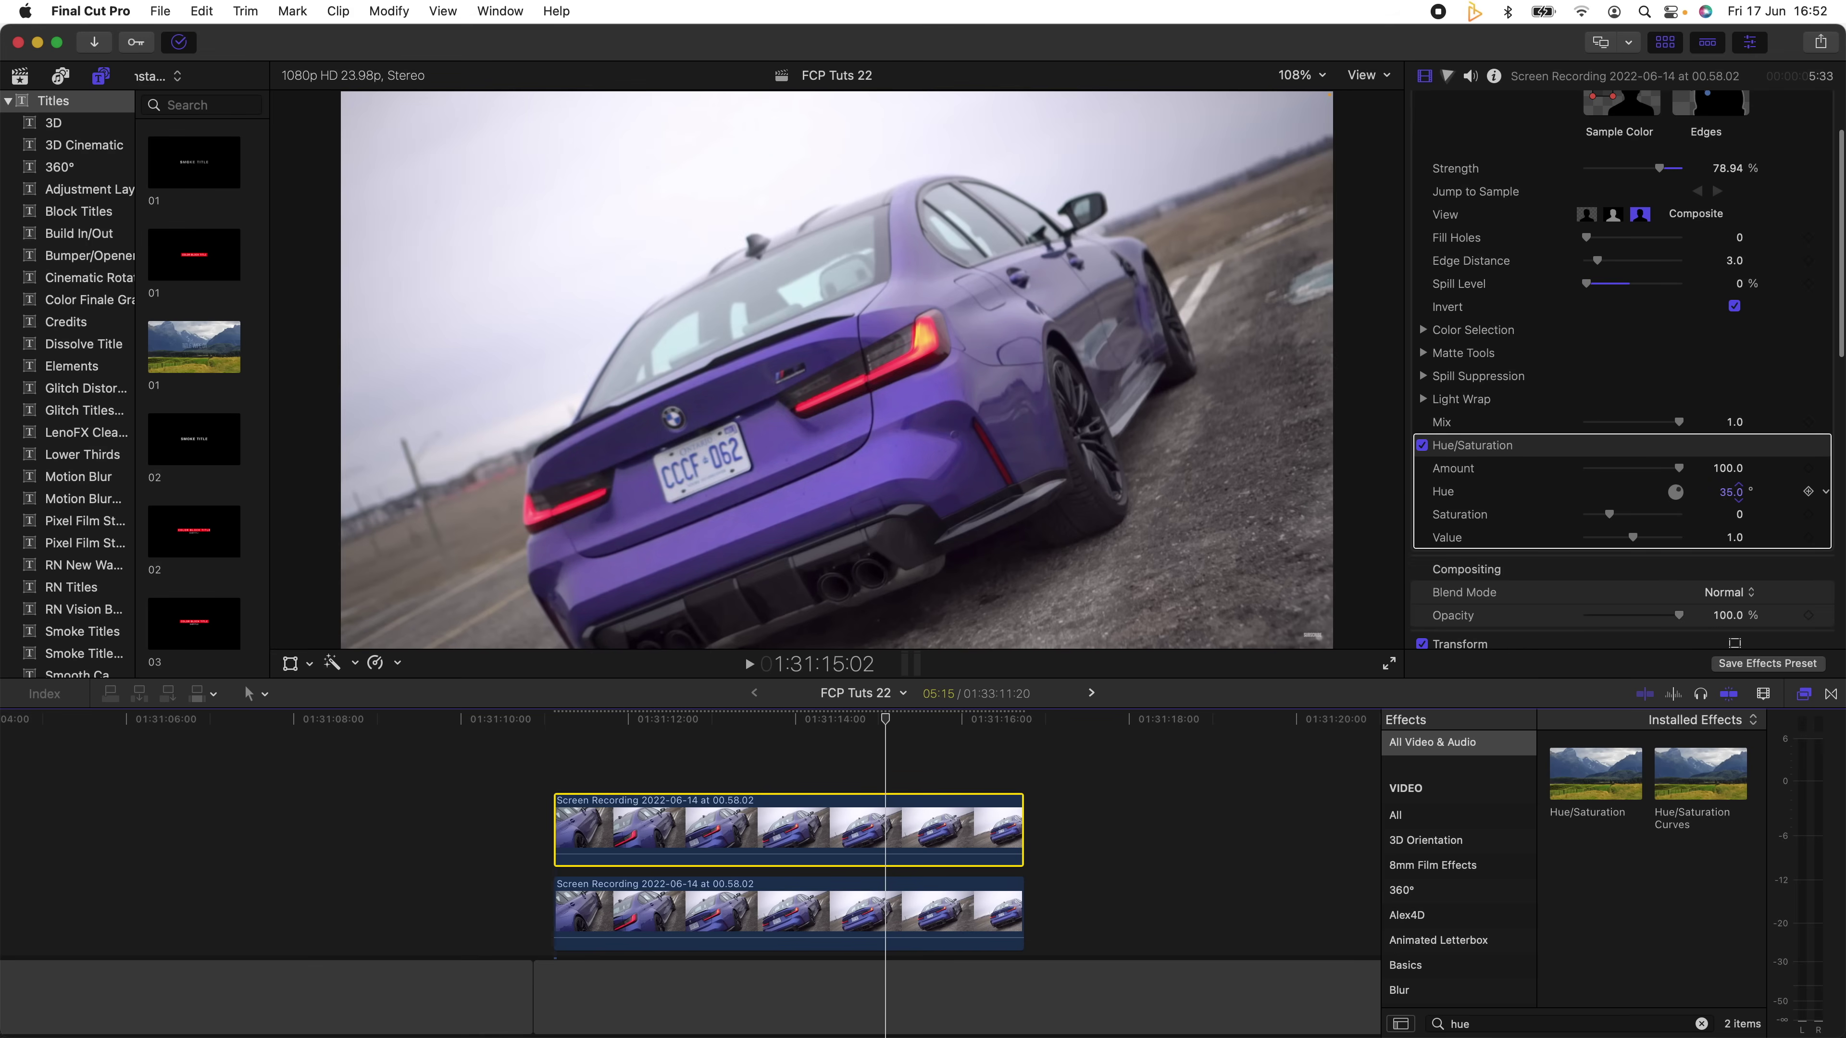
pyautogui.moveTo(1731, 492); pyautogui.dragTo(1728, 492)
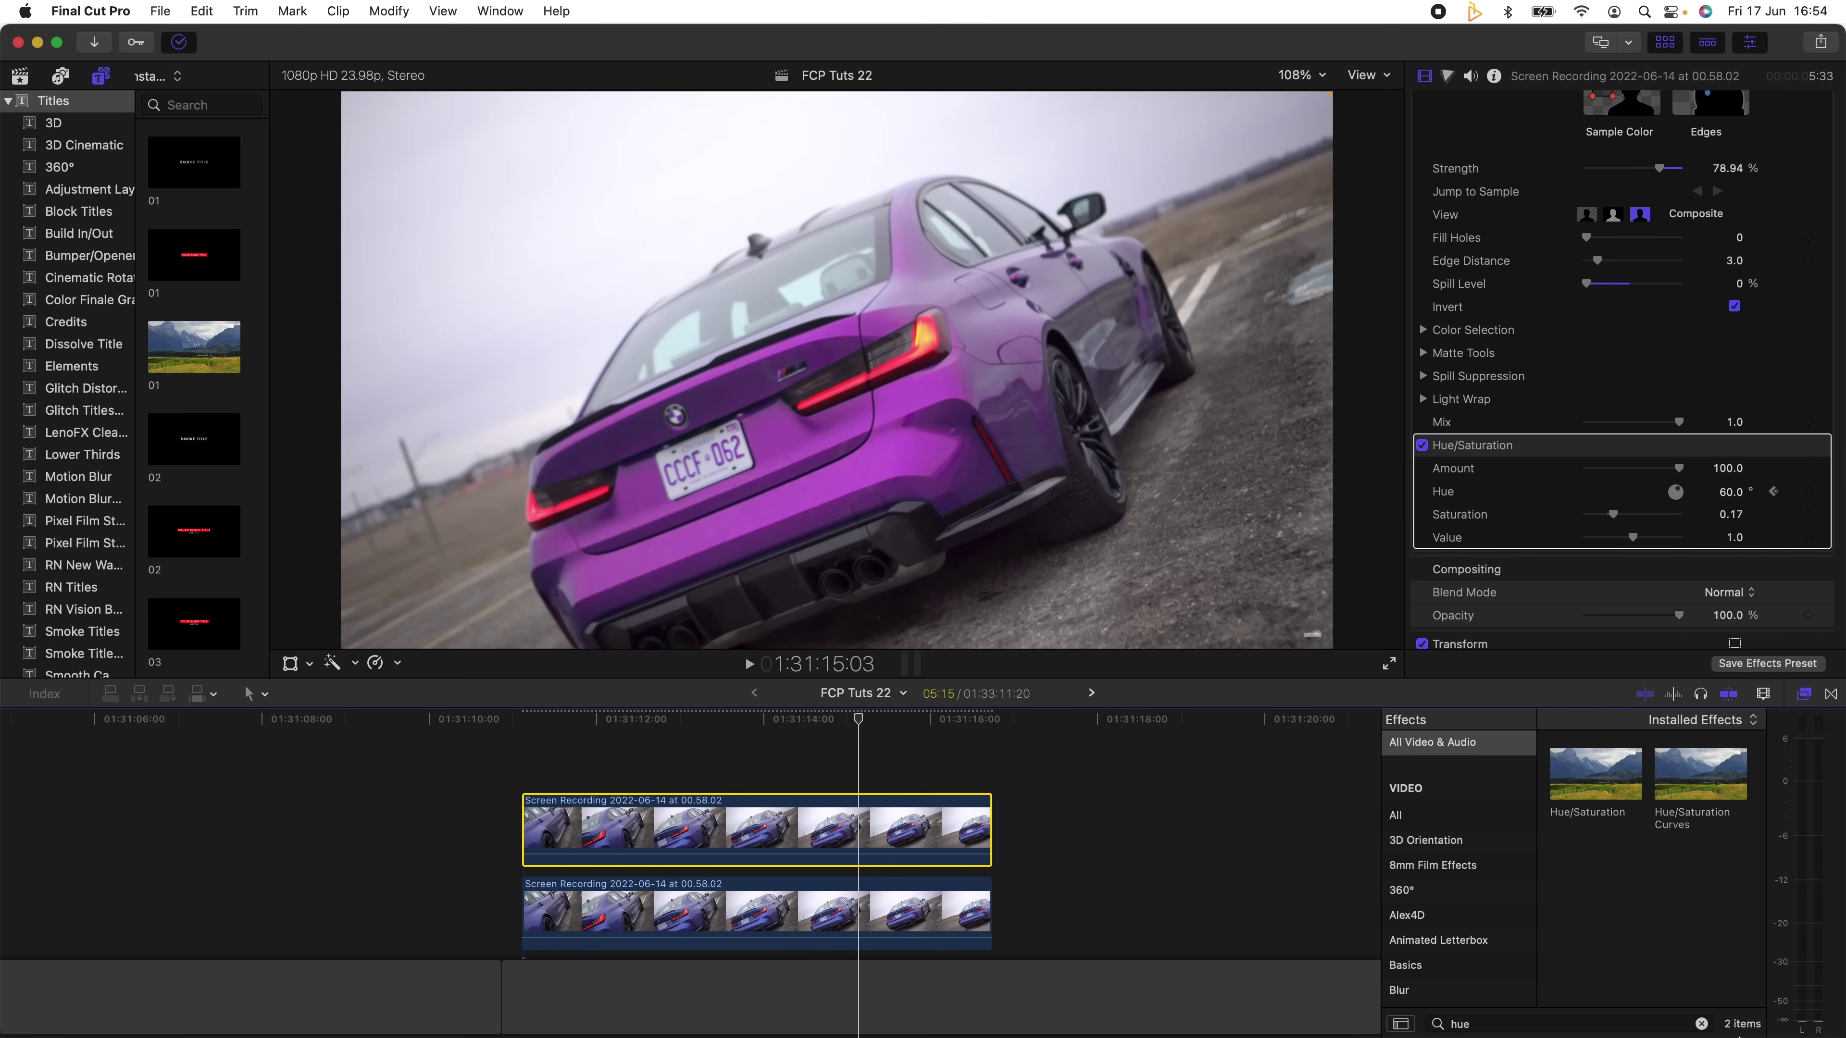
# Apply the Draw Mask effect from the Masks category to the upper clip.
pyautogui.click(1702, 1023)
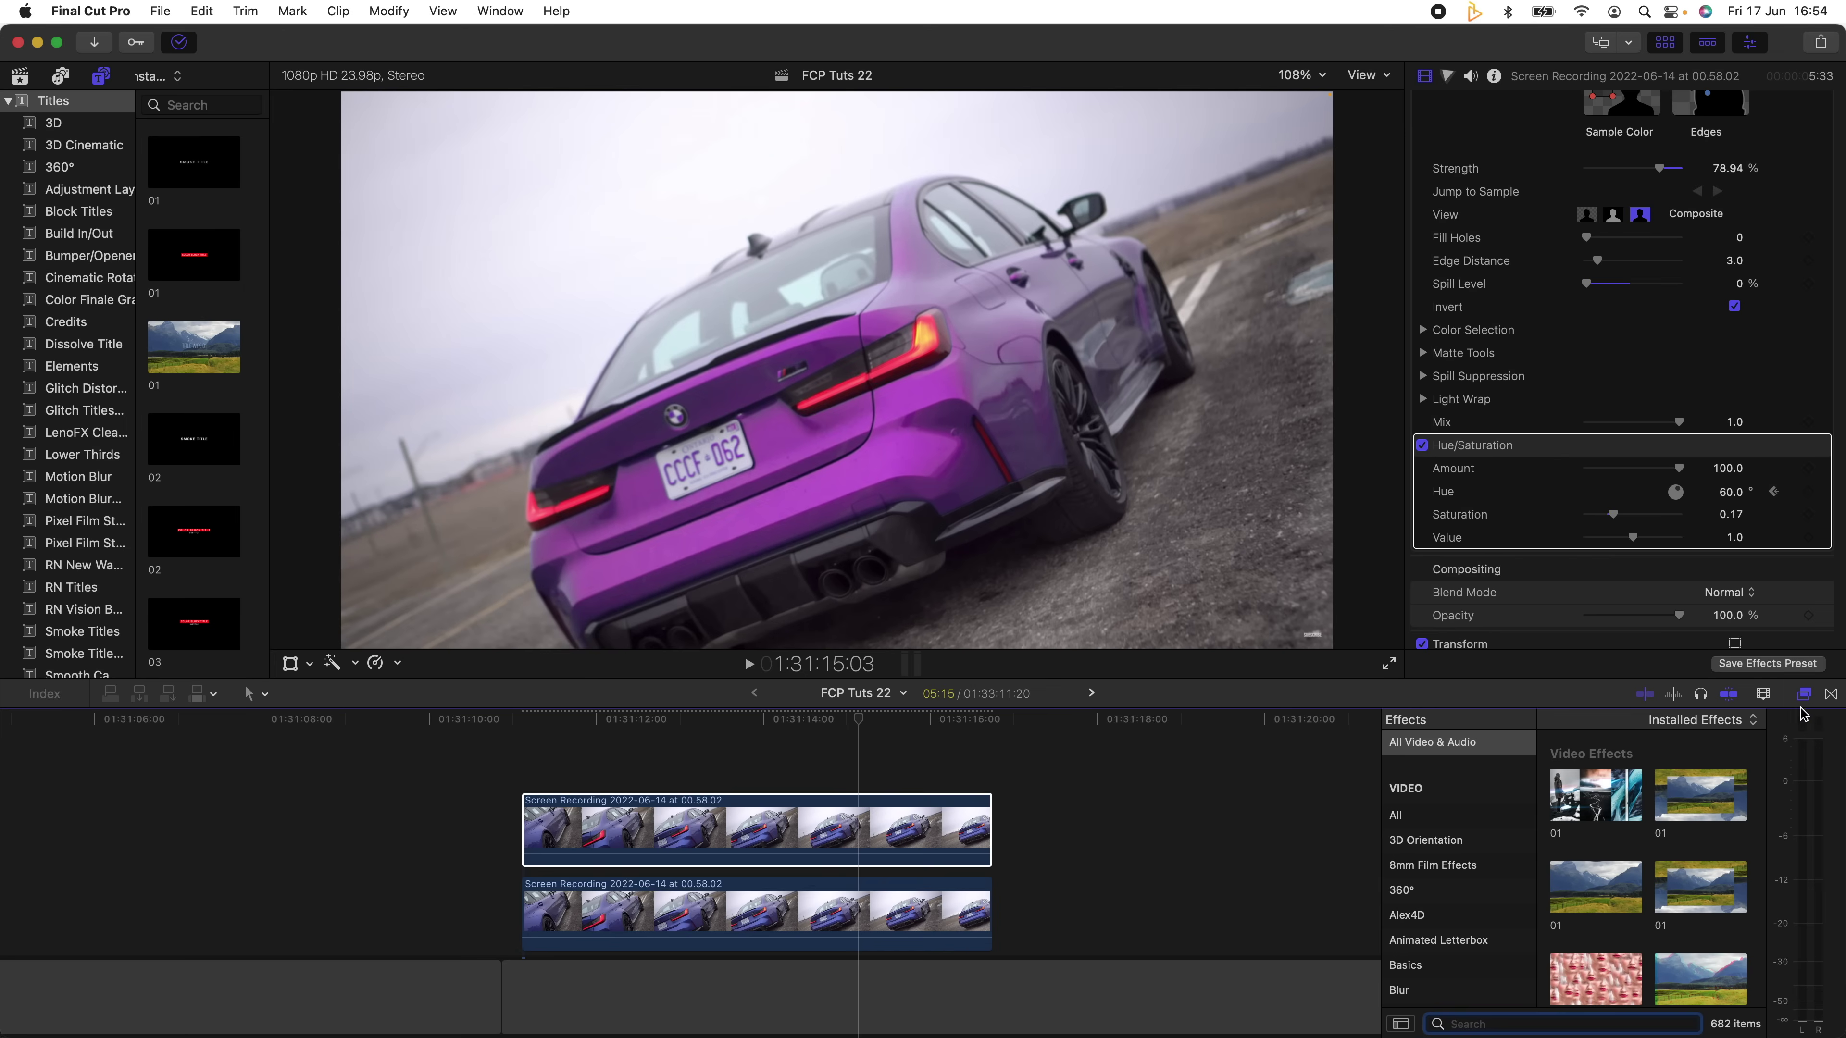
pyautogui.scroll(-10, 1494, 887)
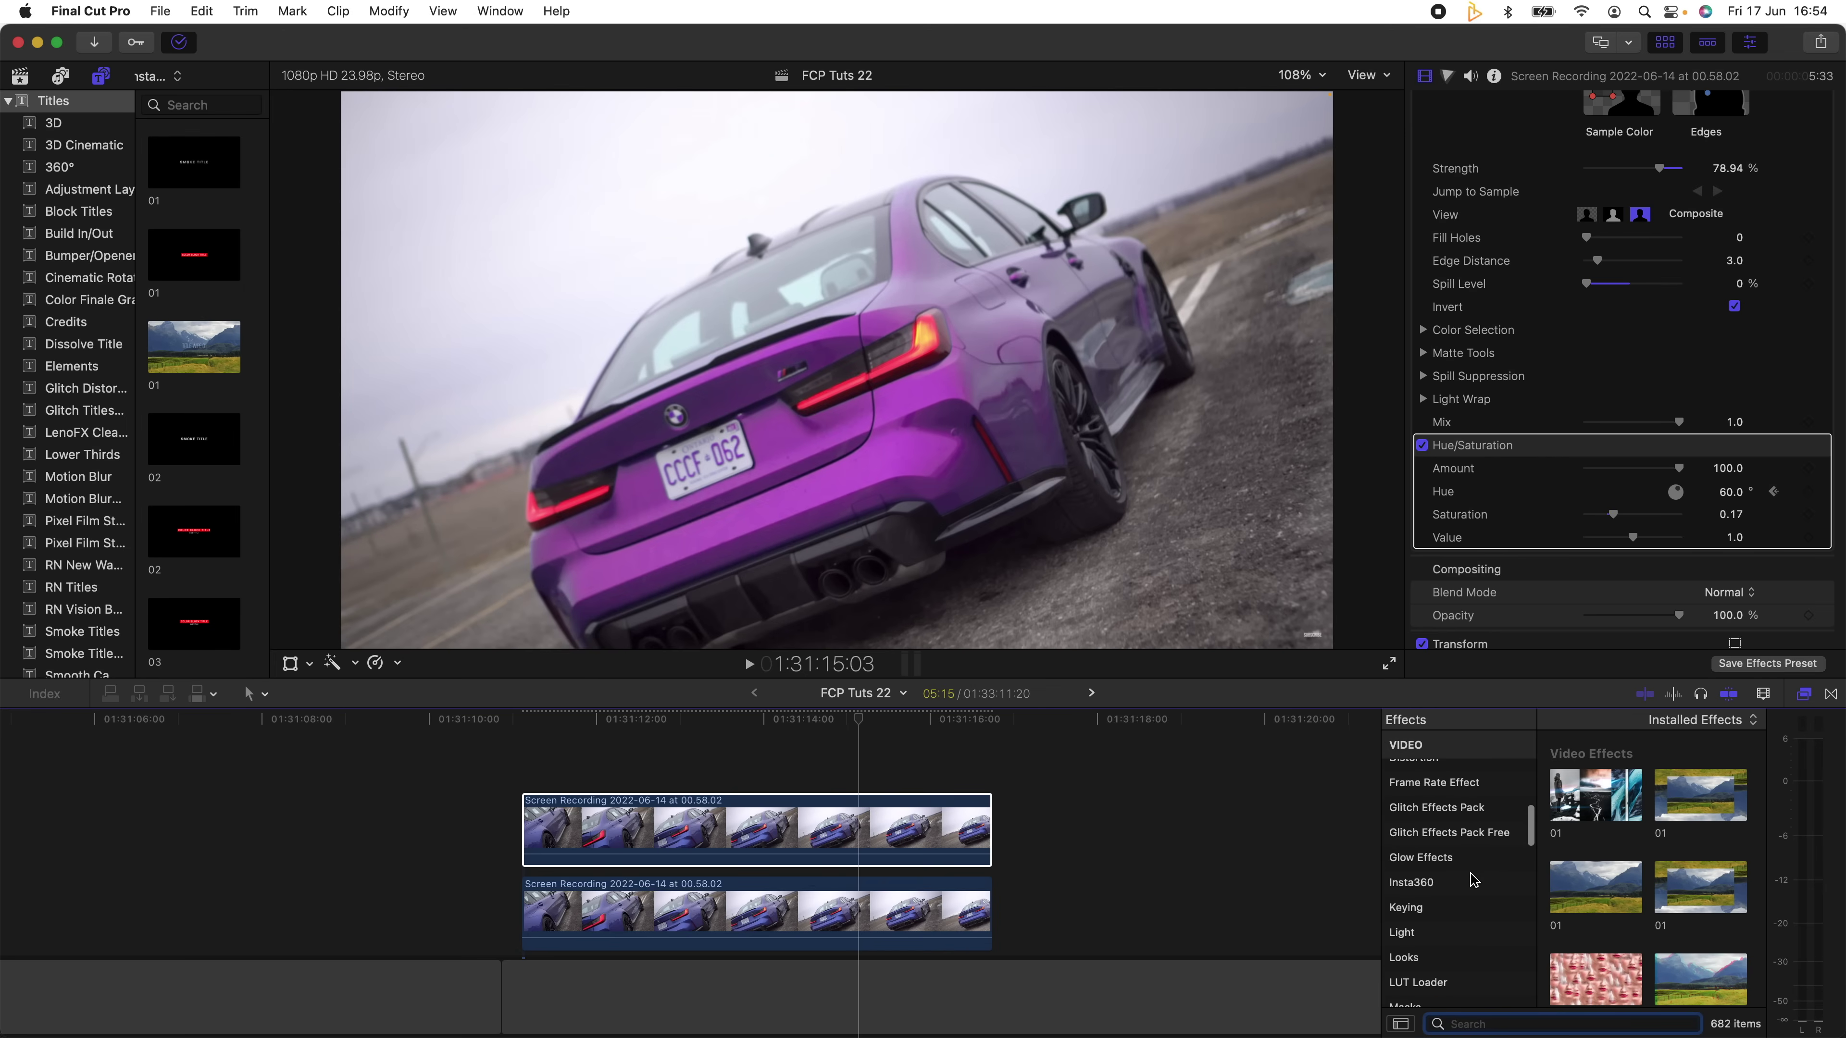
pyautogui.click(1459, 905)
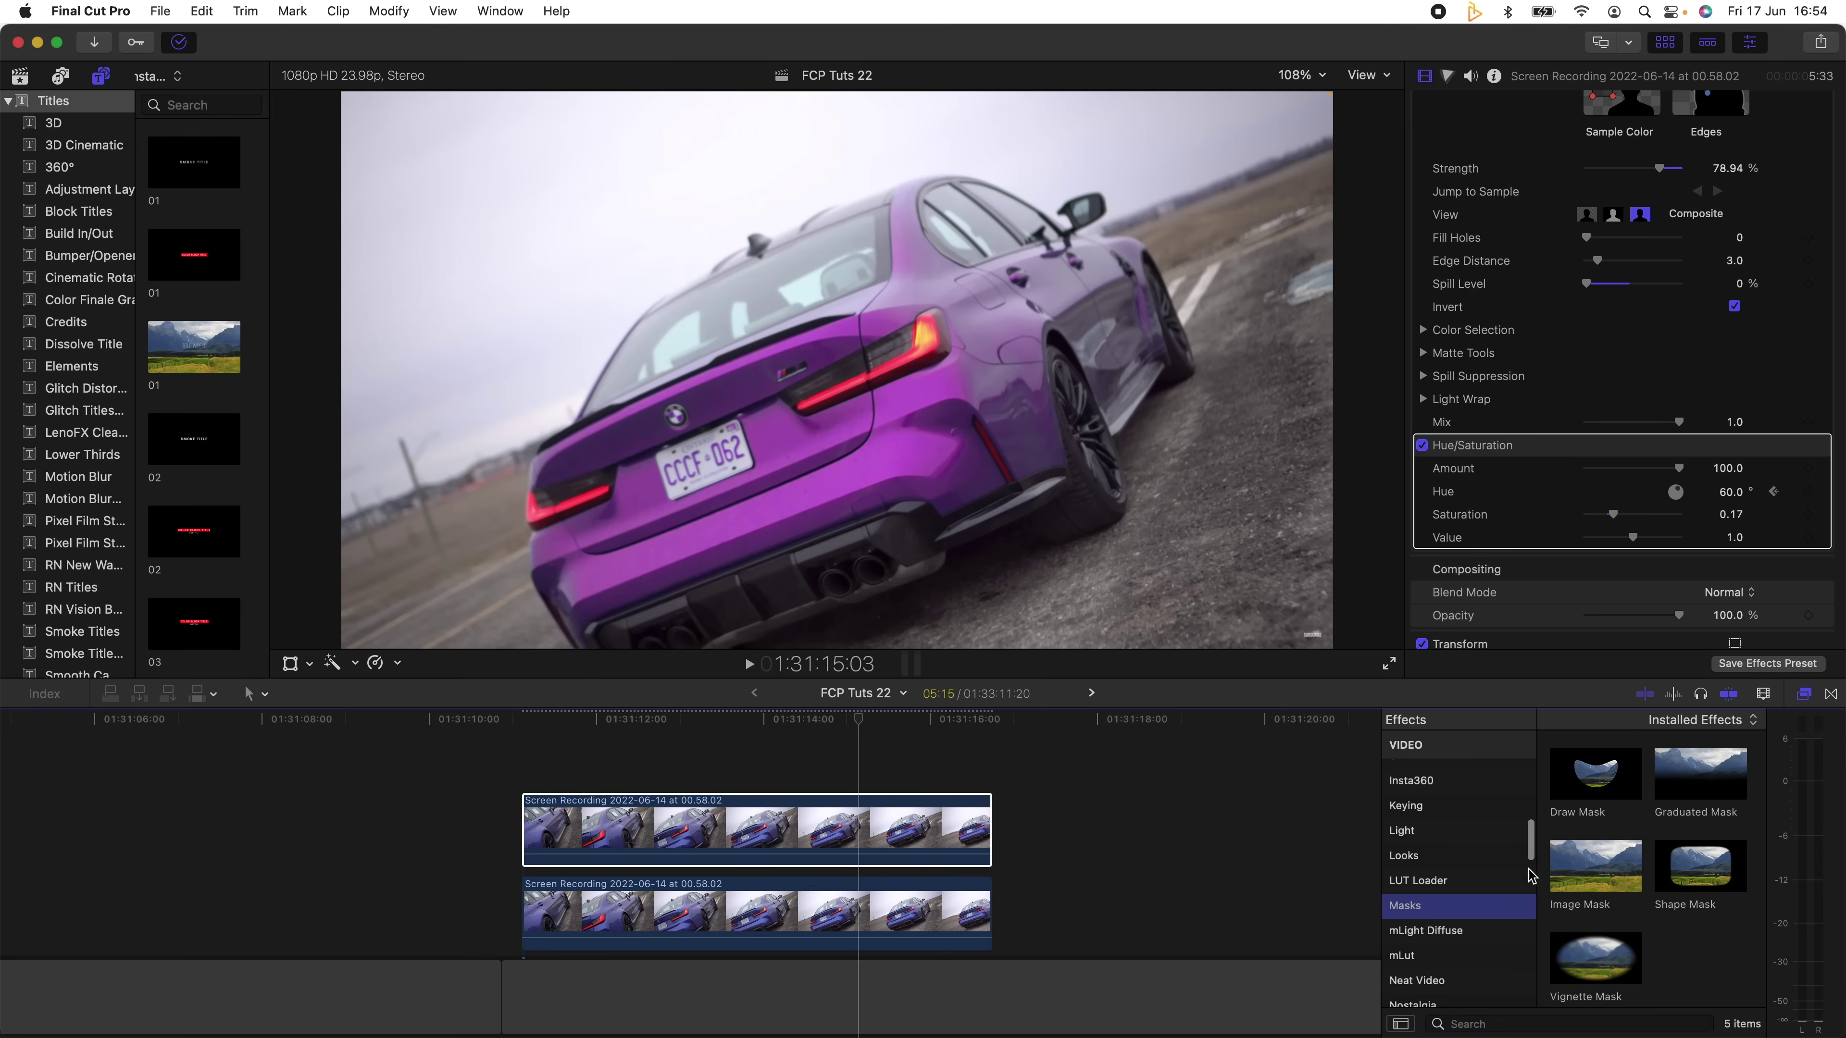
pyautogui.moveTo(1586, 783)
pyautogui.mouseDown()
pyautogui.moveTo(1363, 735)
pyautogui.moveTo(845, 822)
pyautogui.mouseUp()
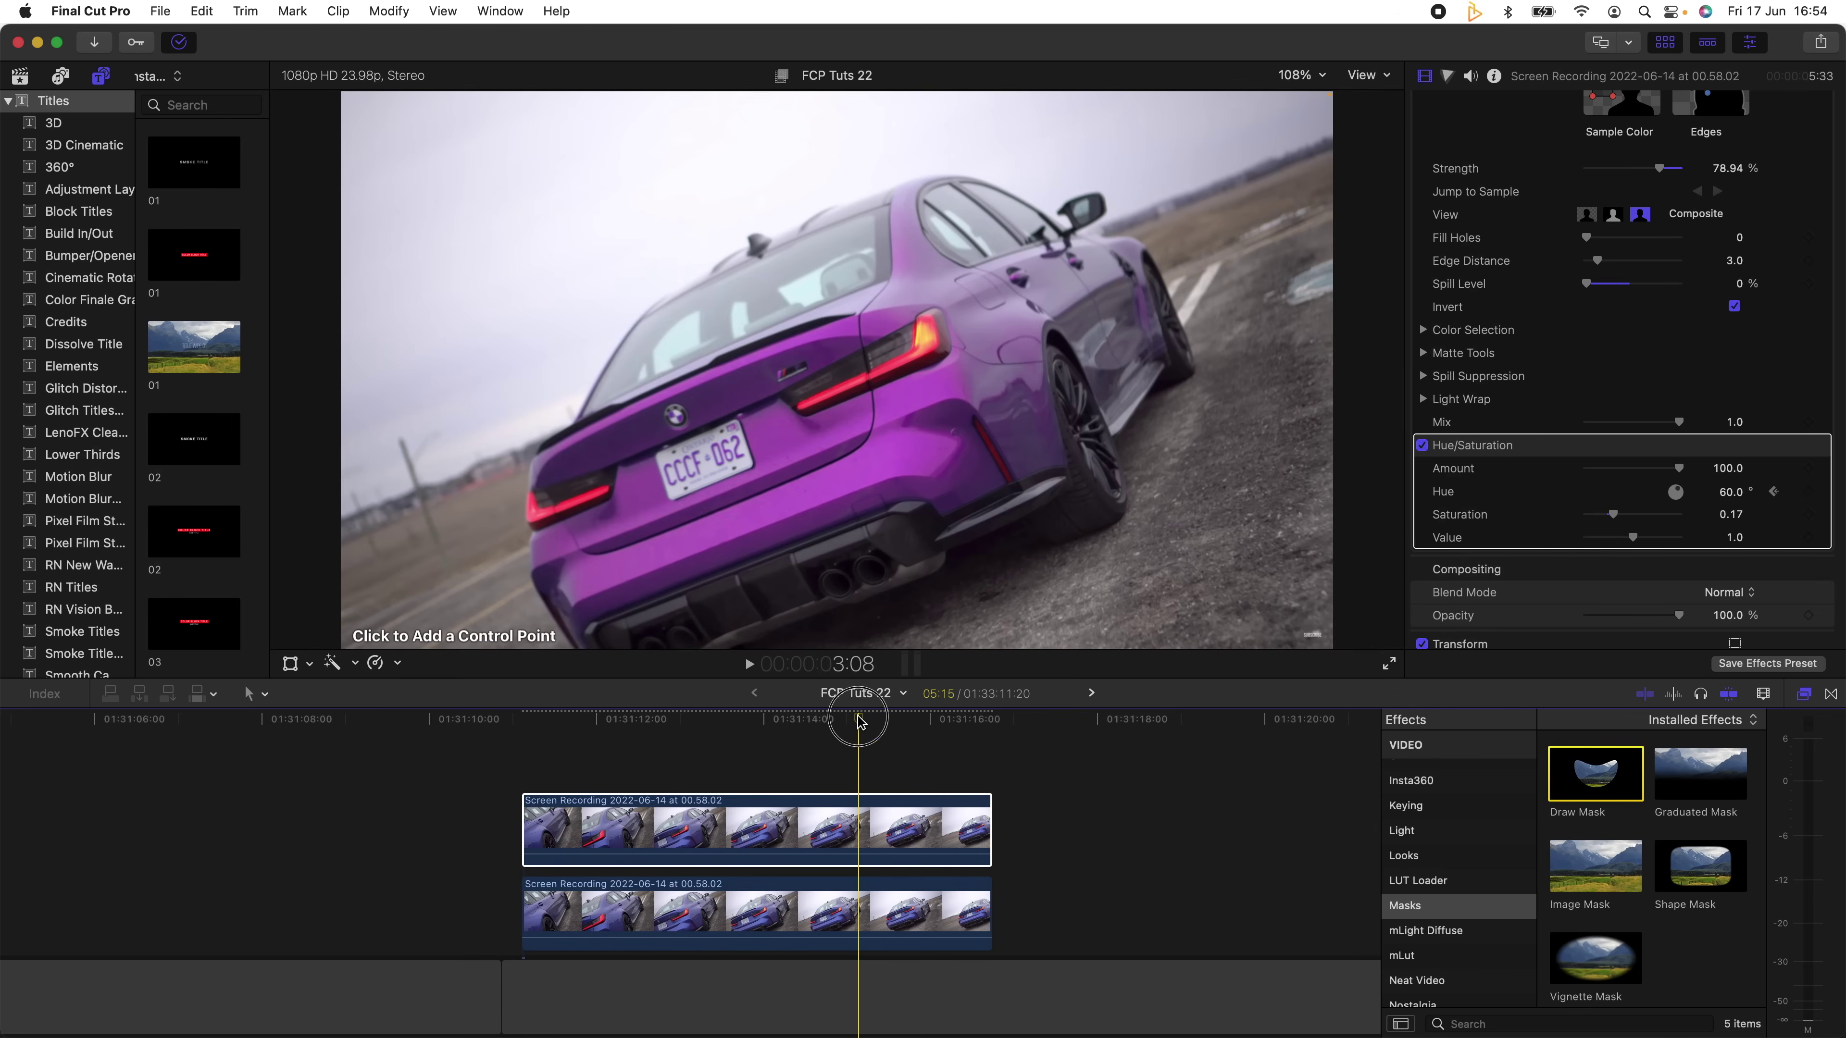
# At 01:31:12:07, place mask points around the car and close the Bezier shape.
pyautogui.click(619, 724)
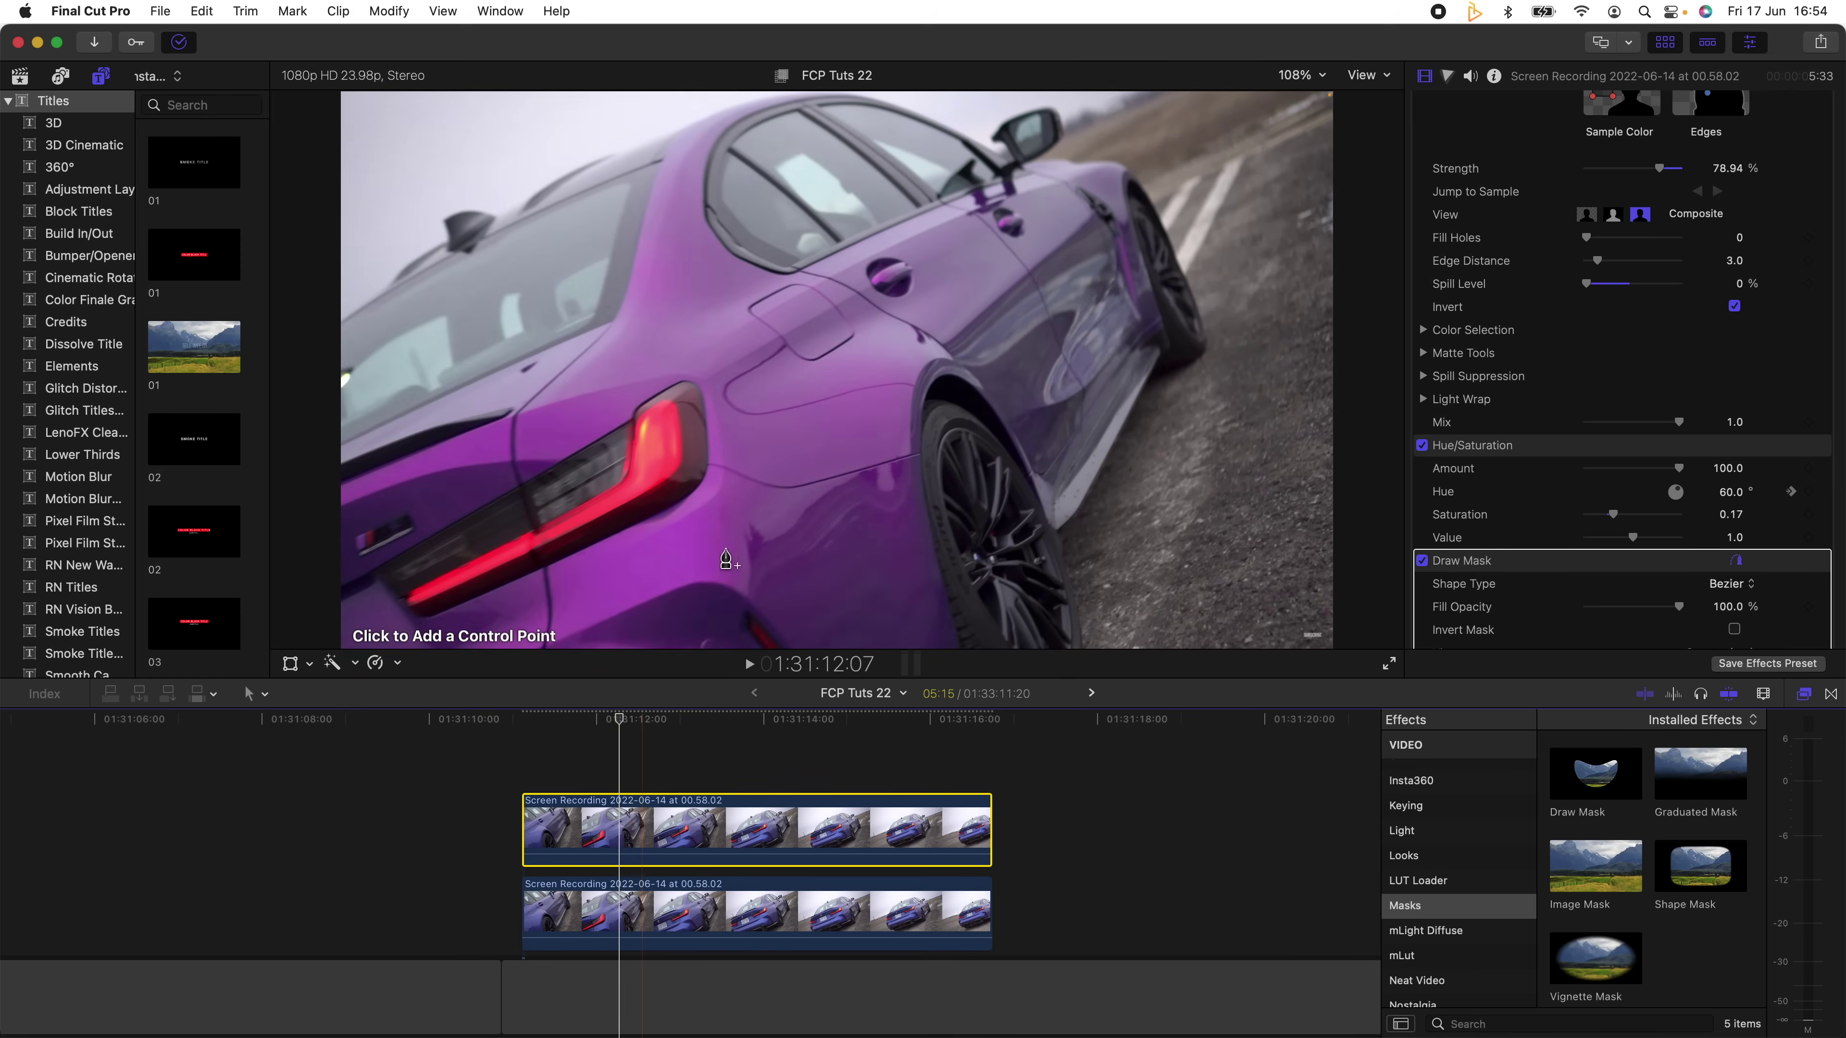
pyautogui.click(1240, 360)
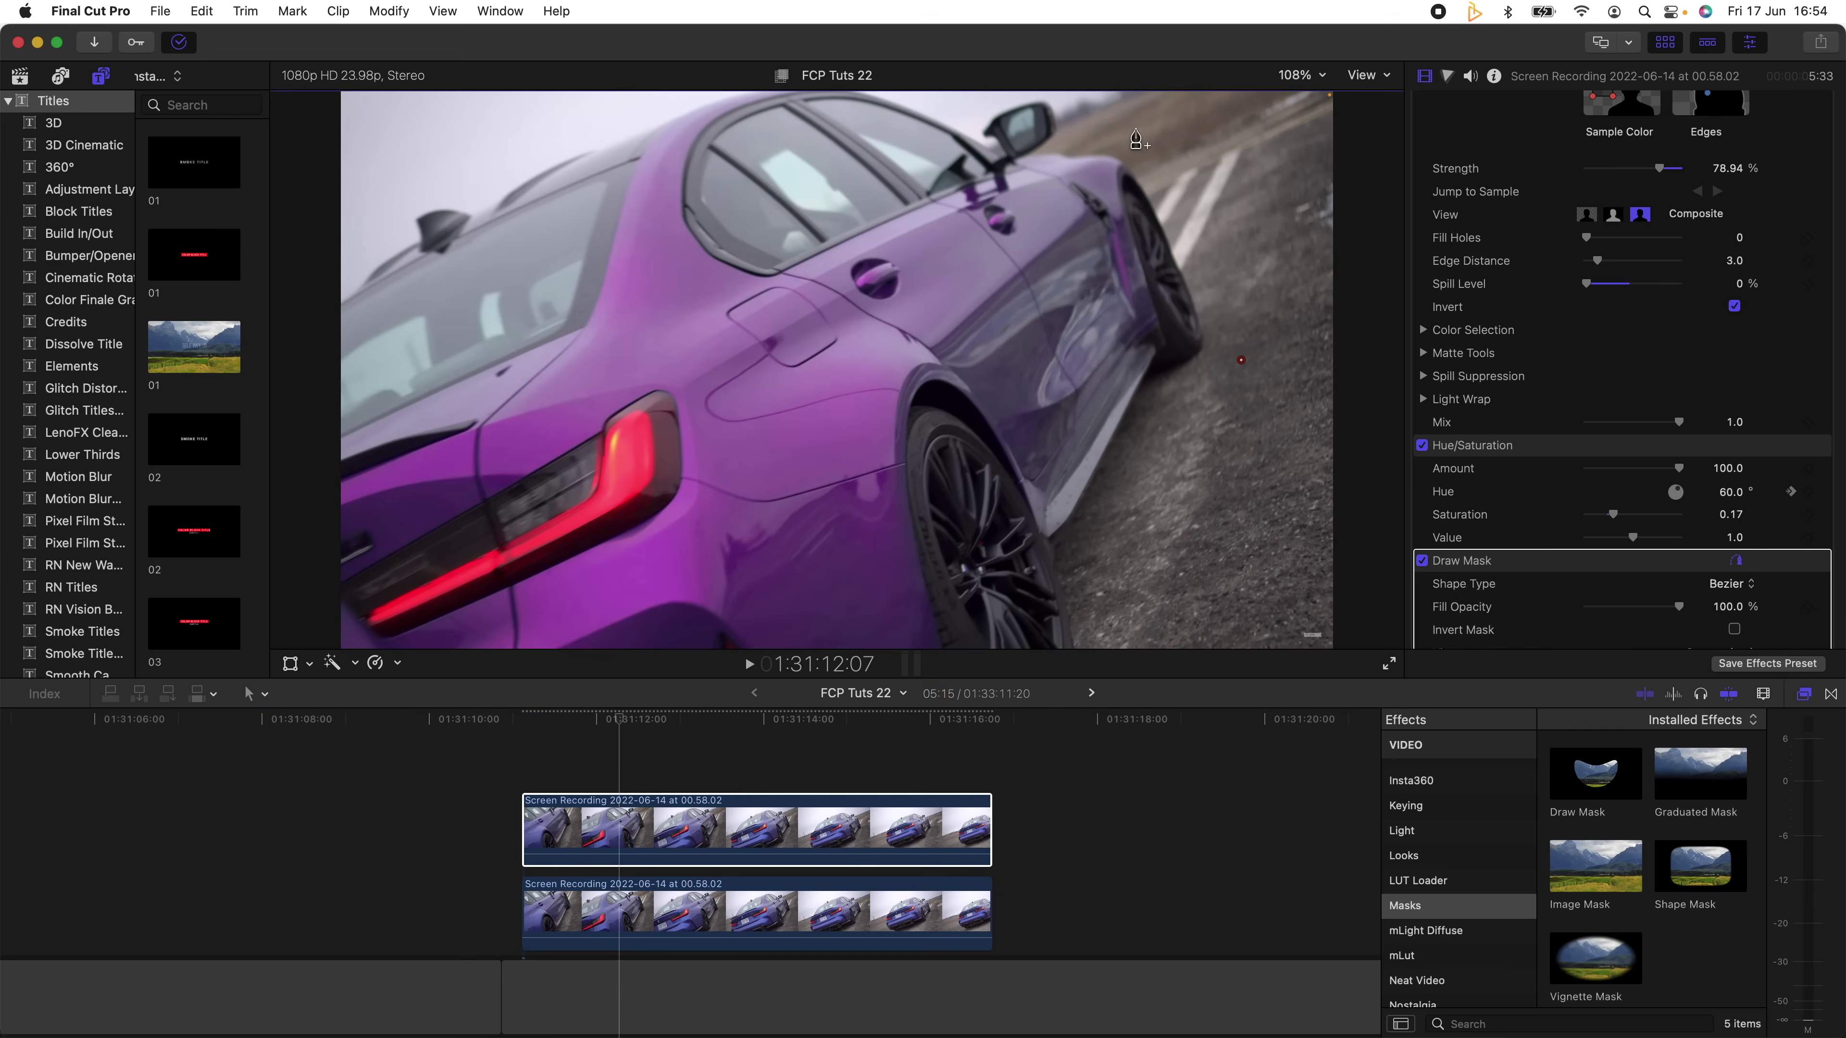
pyautogui.click(1102, 112)
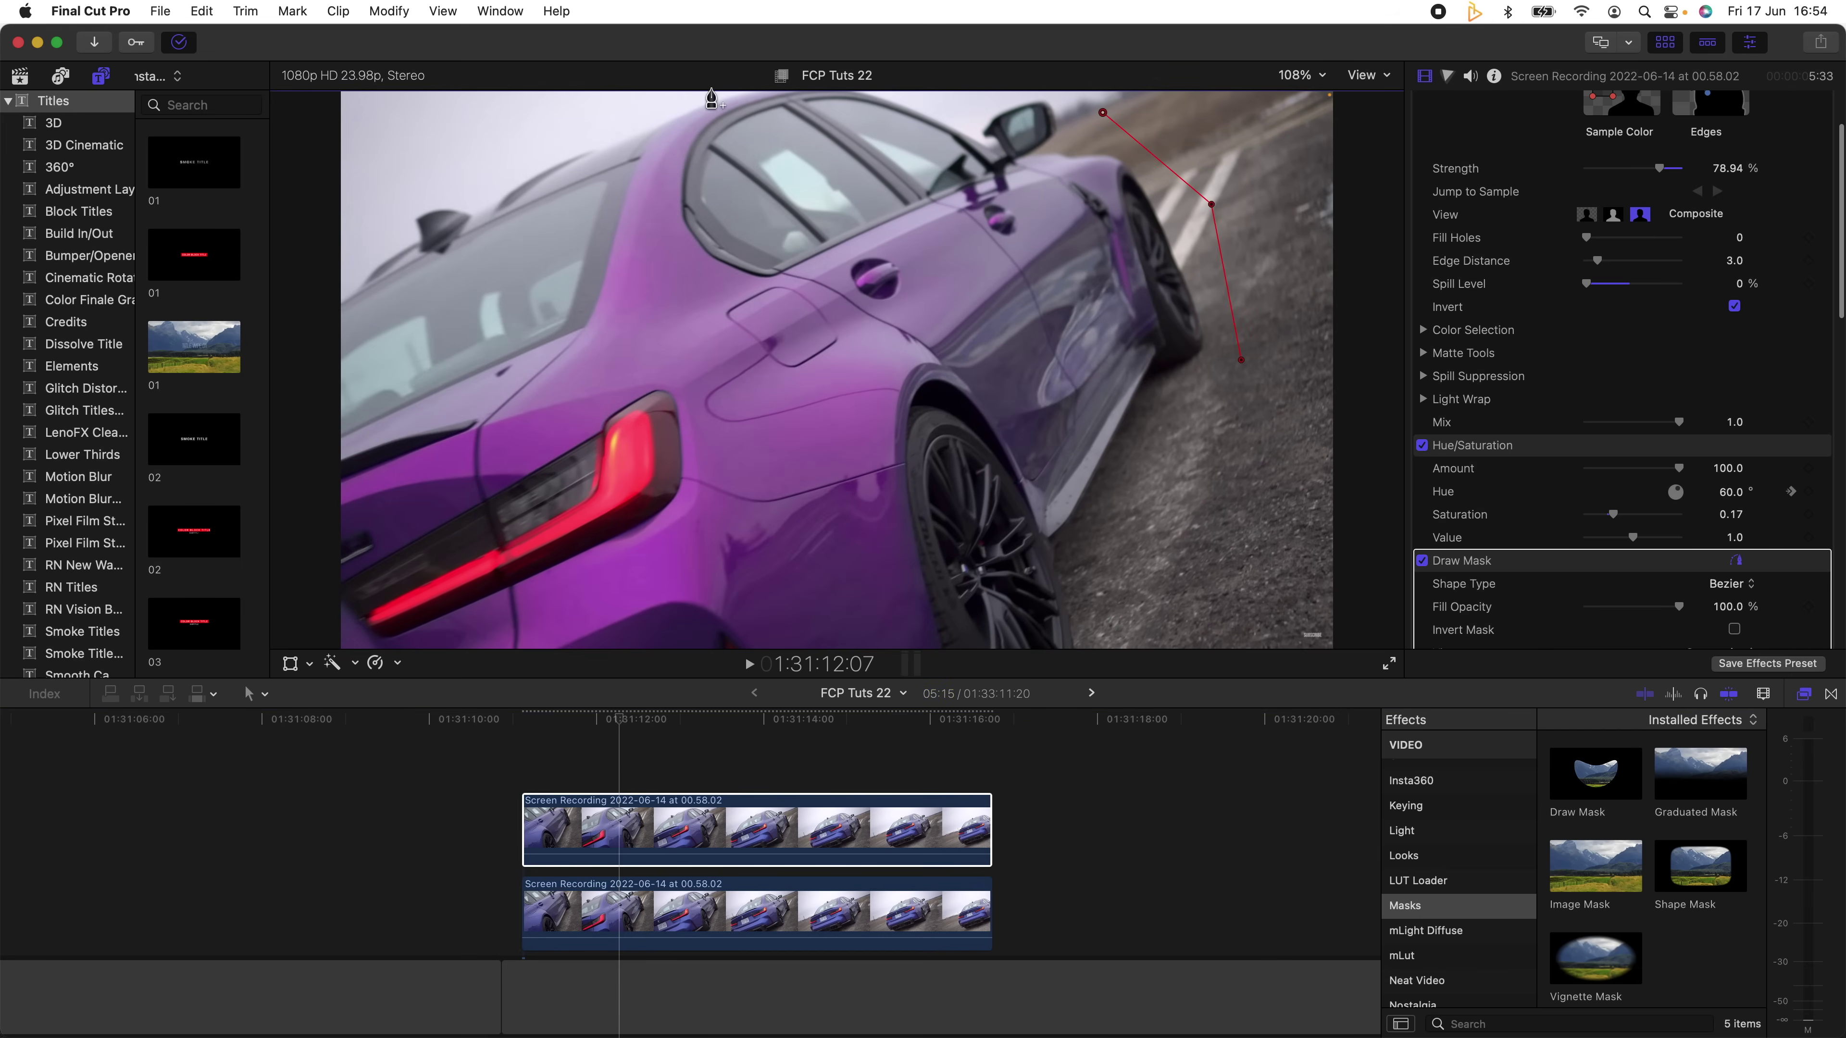
pyautogui.click(967, 92)
pyautogui.click(1300, 75)
pyautogui.click(1307, 160)
pyautogui.click(885, 242)
pyautogui.click(581, 465)
pyautogui.scroll(3, 836, 363)
pyautogui.scroll(-3, 1428, 447)
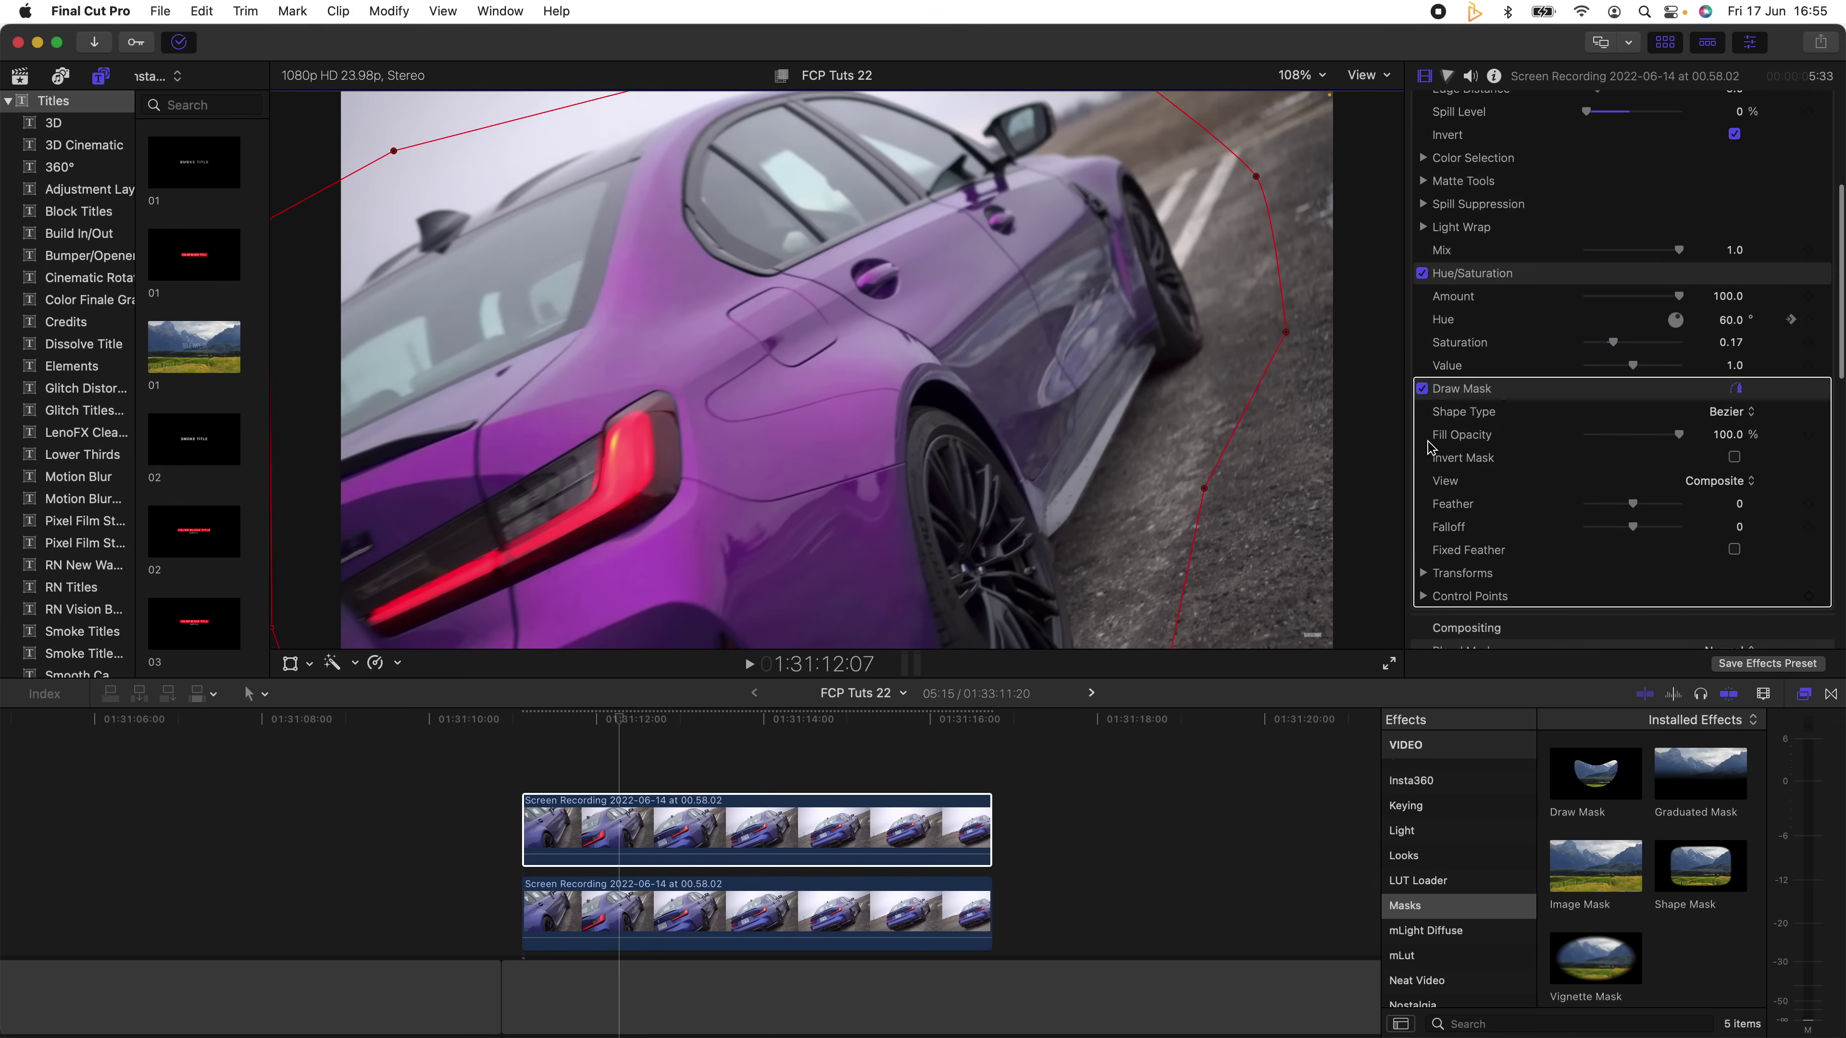
# Keyframe the mask's position, rotation and scale at 12:07, then drag it off the car at about 01:31:16.
pyautogui.scroll(-2, 1507, 392)
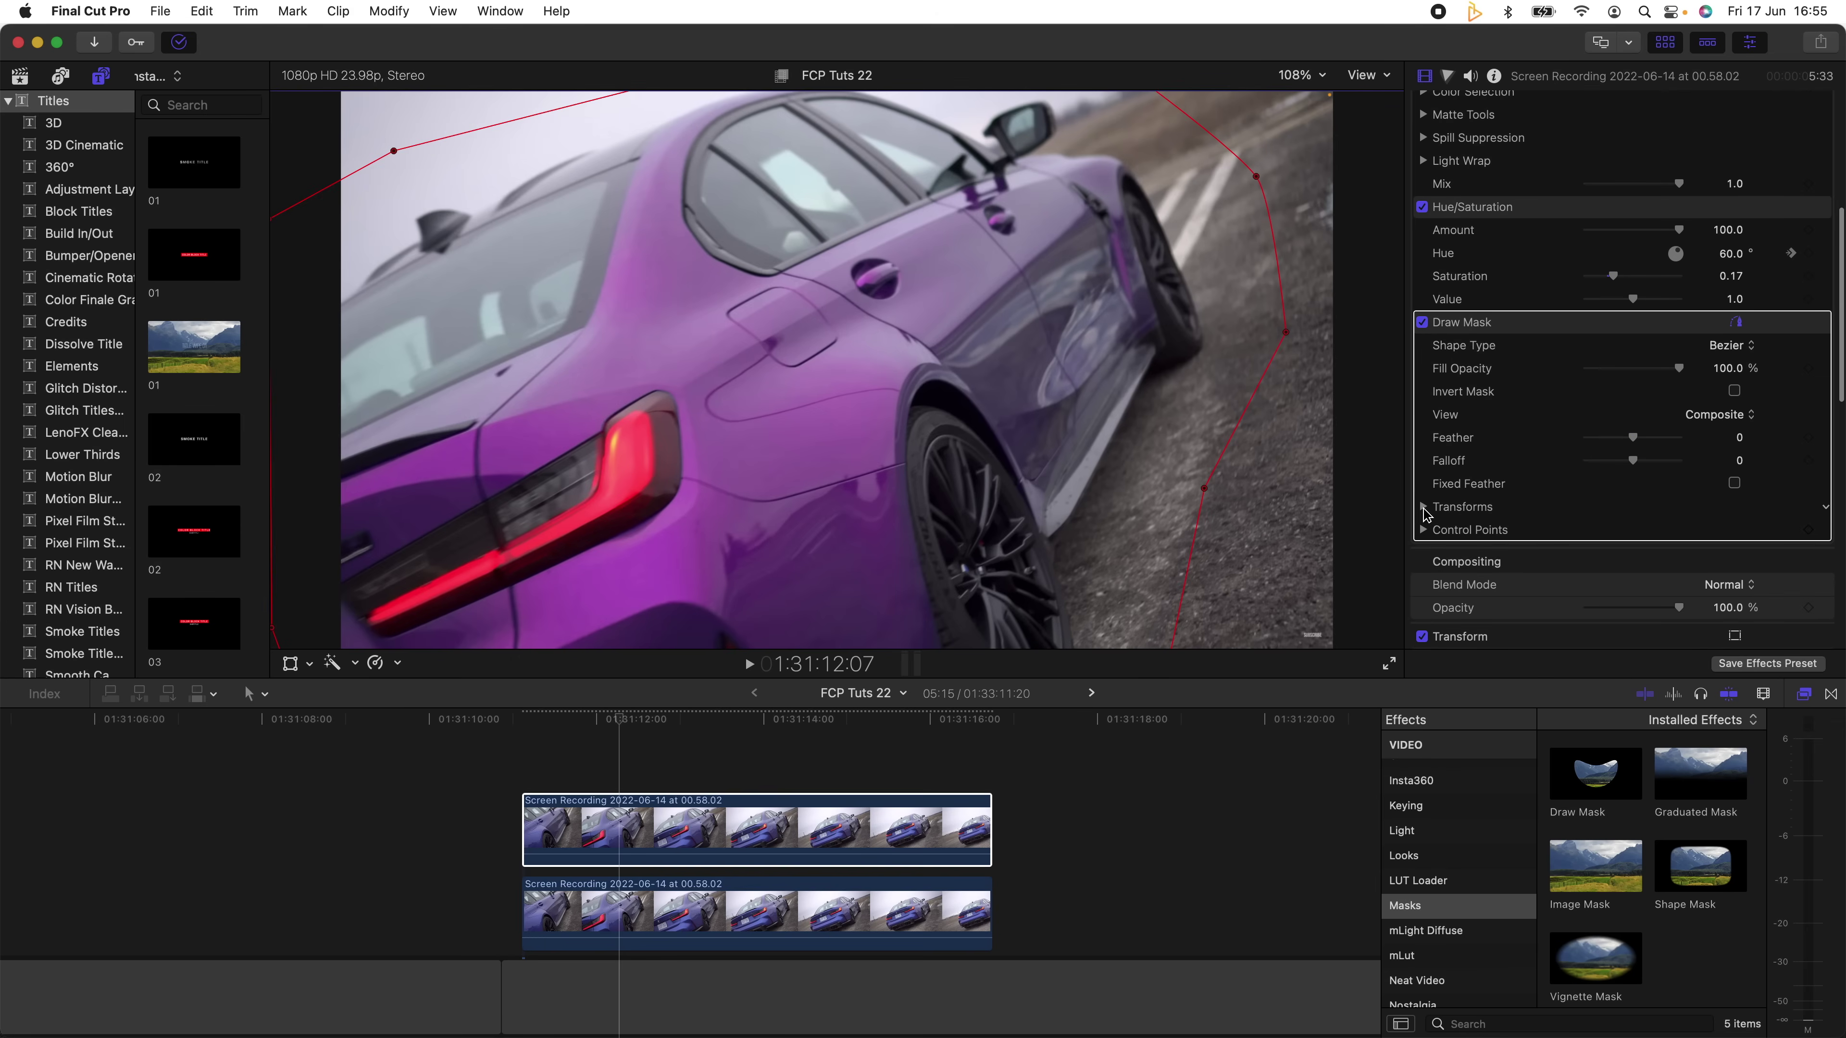
pyautogui.click(1422, 507)
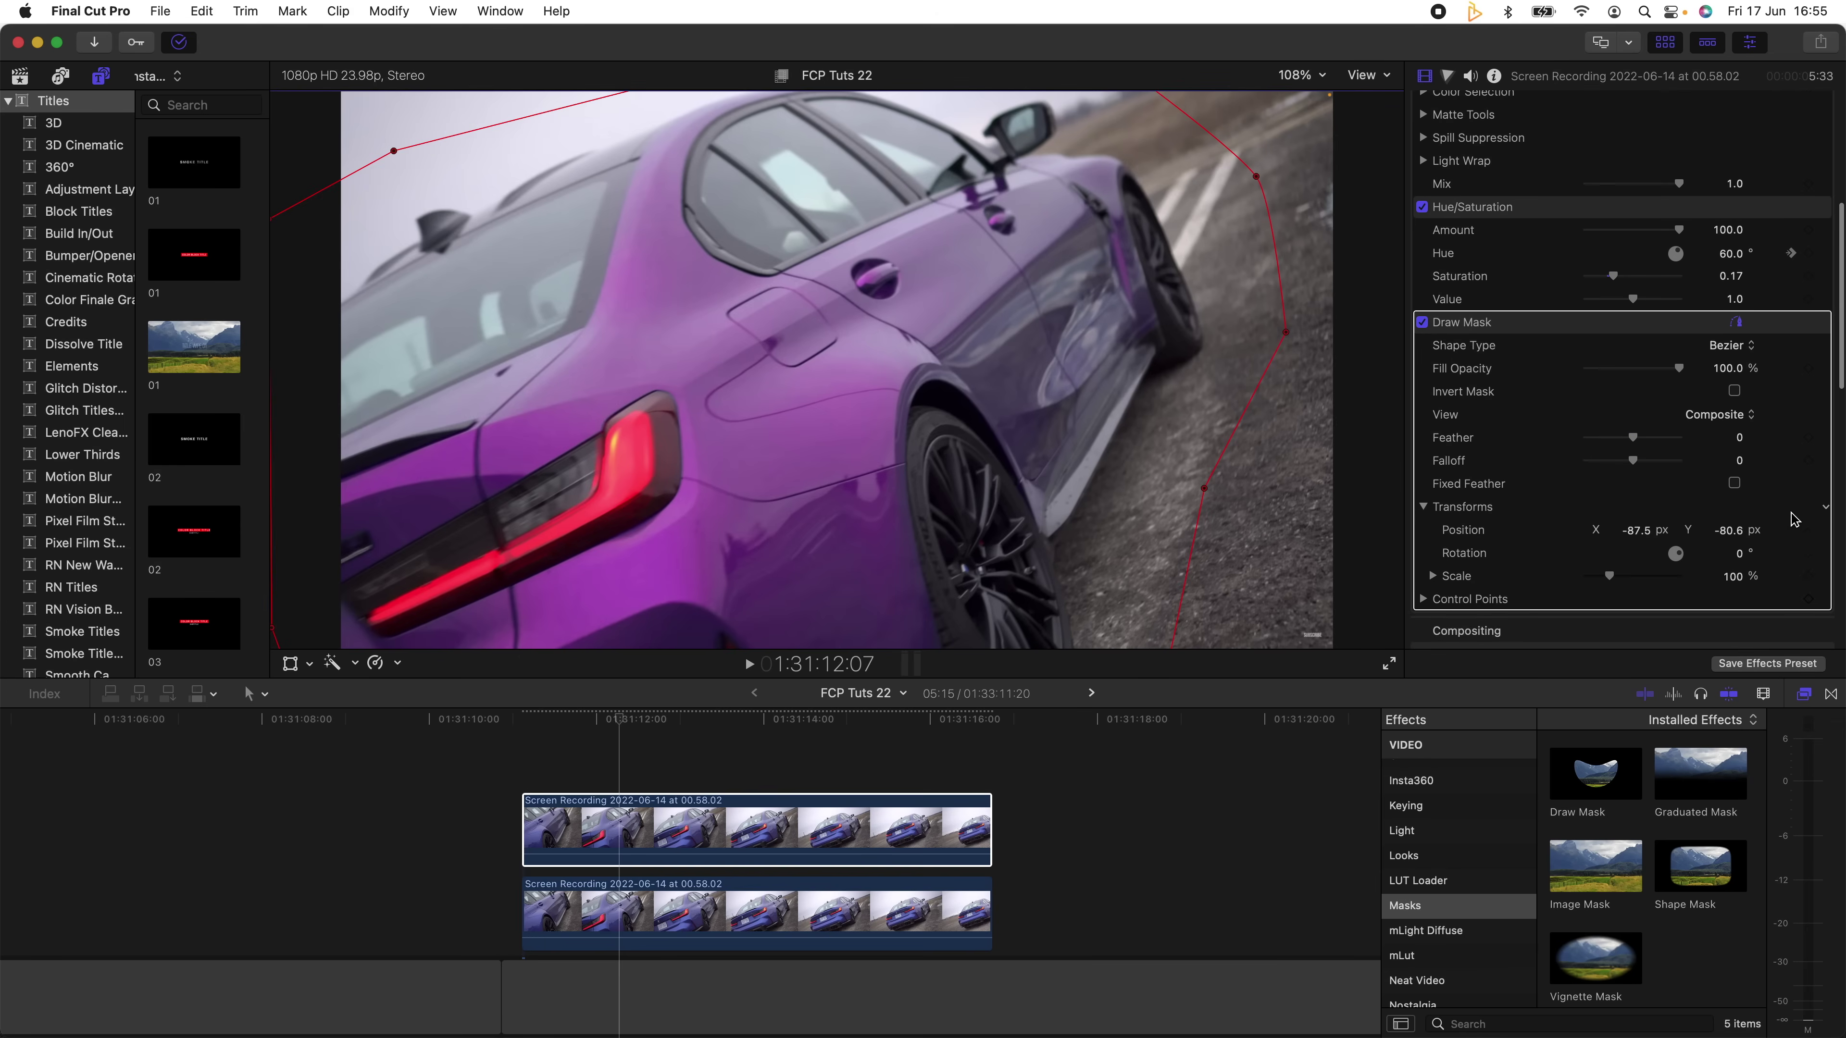
pyautogui.click(1808, 553)
pyautogui.click(1807, 575)
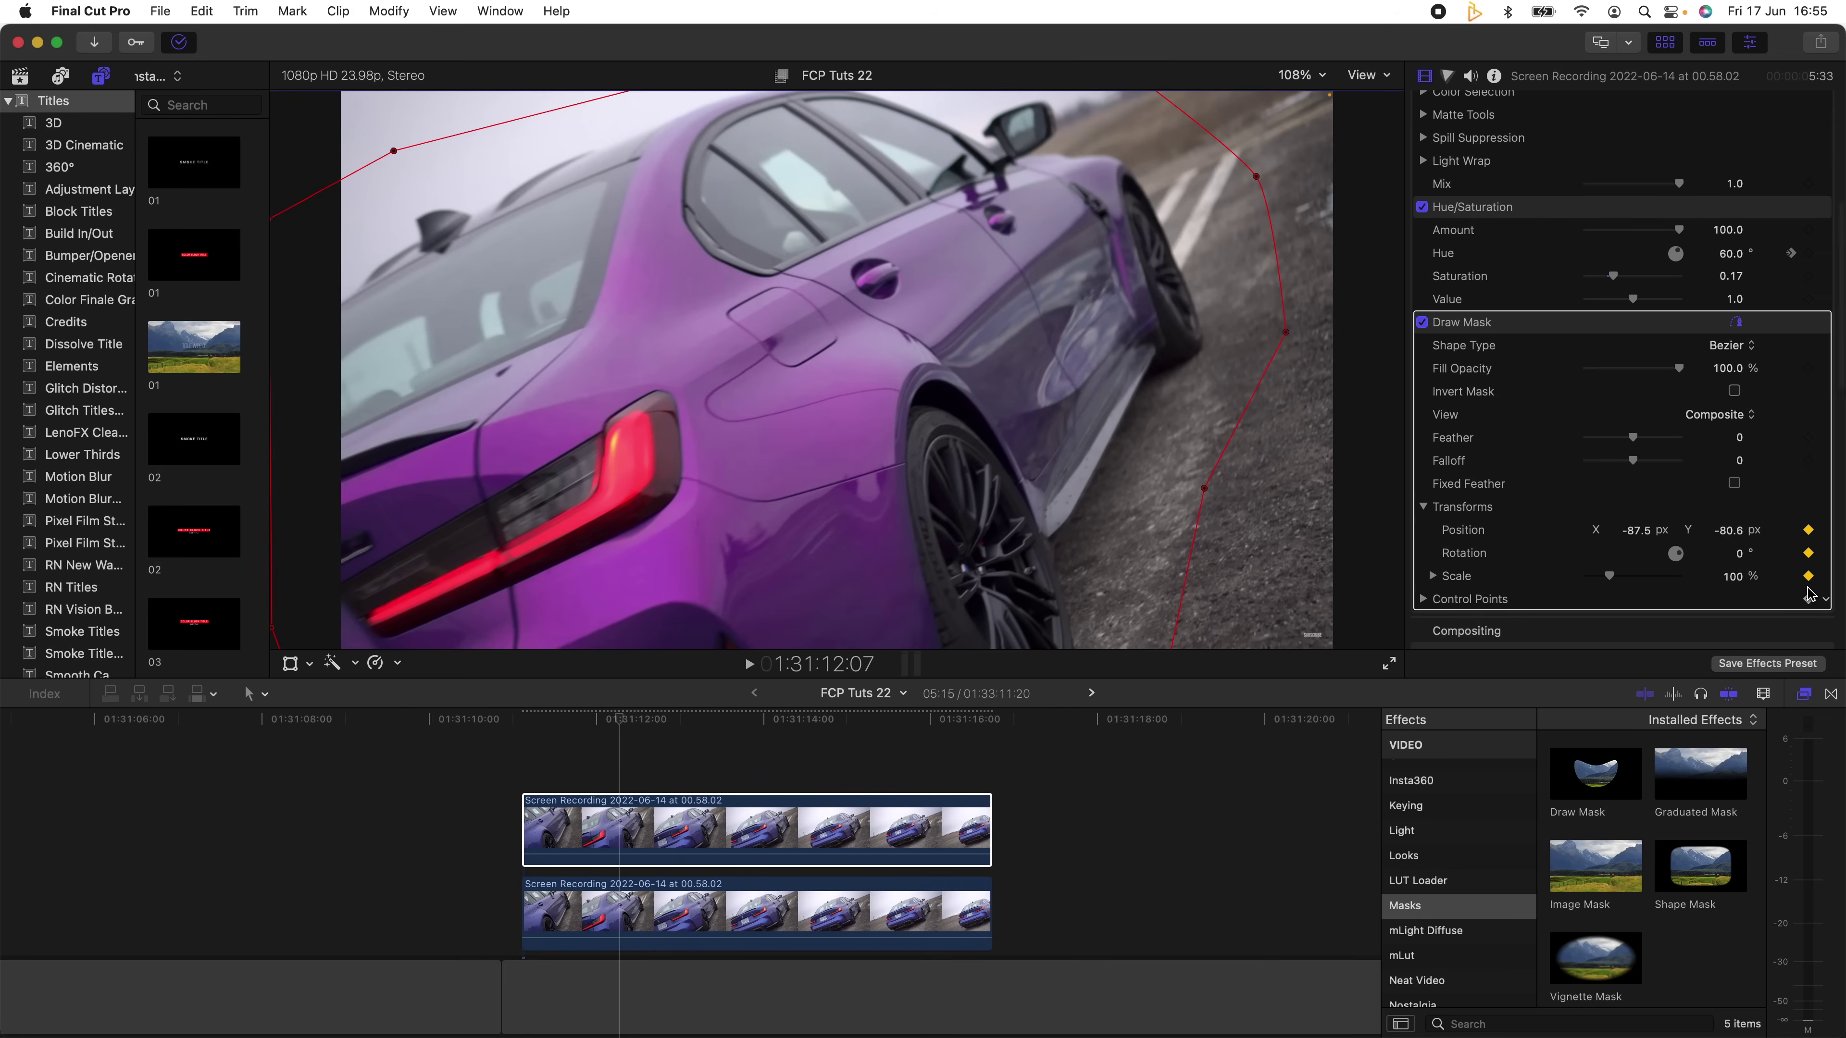
pyautogui.click(617, 822)
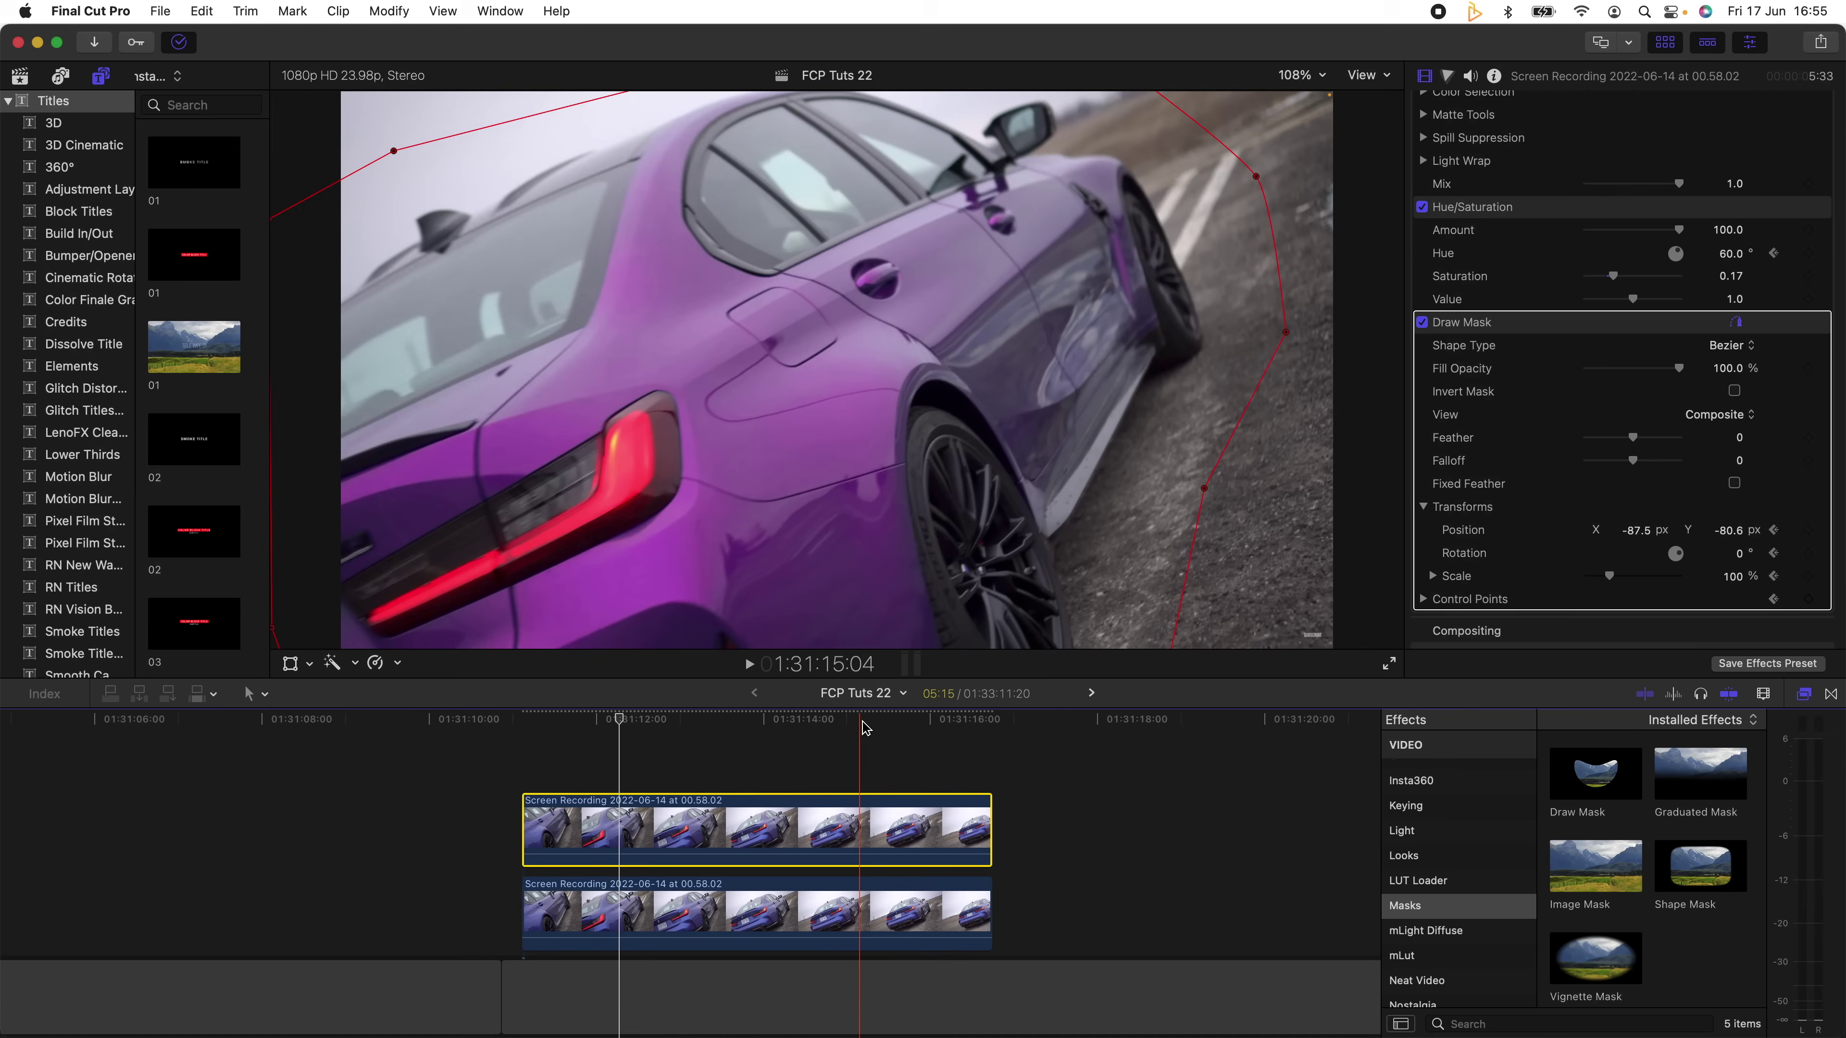
pyautogui.click(961, 721)
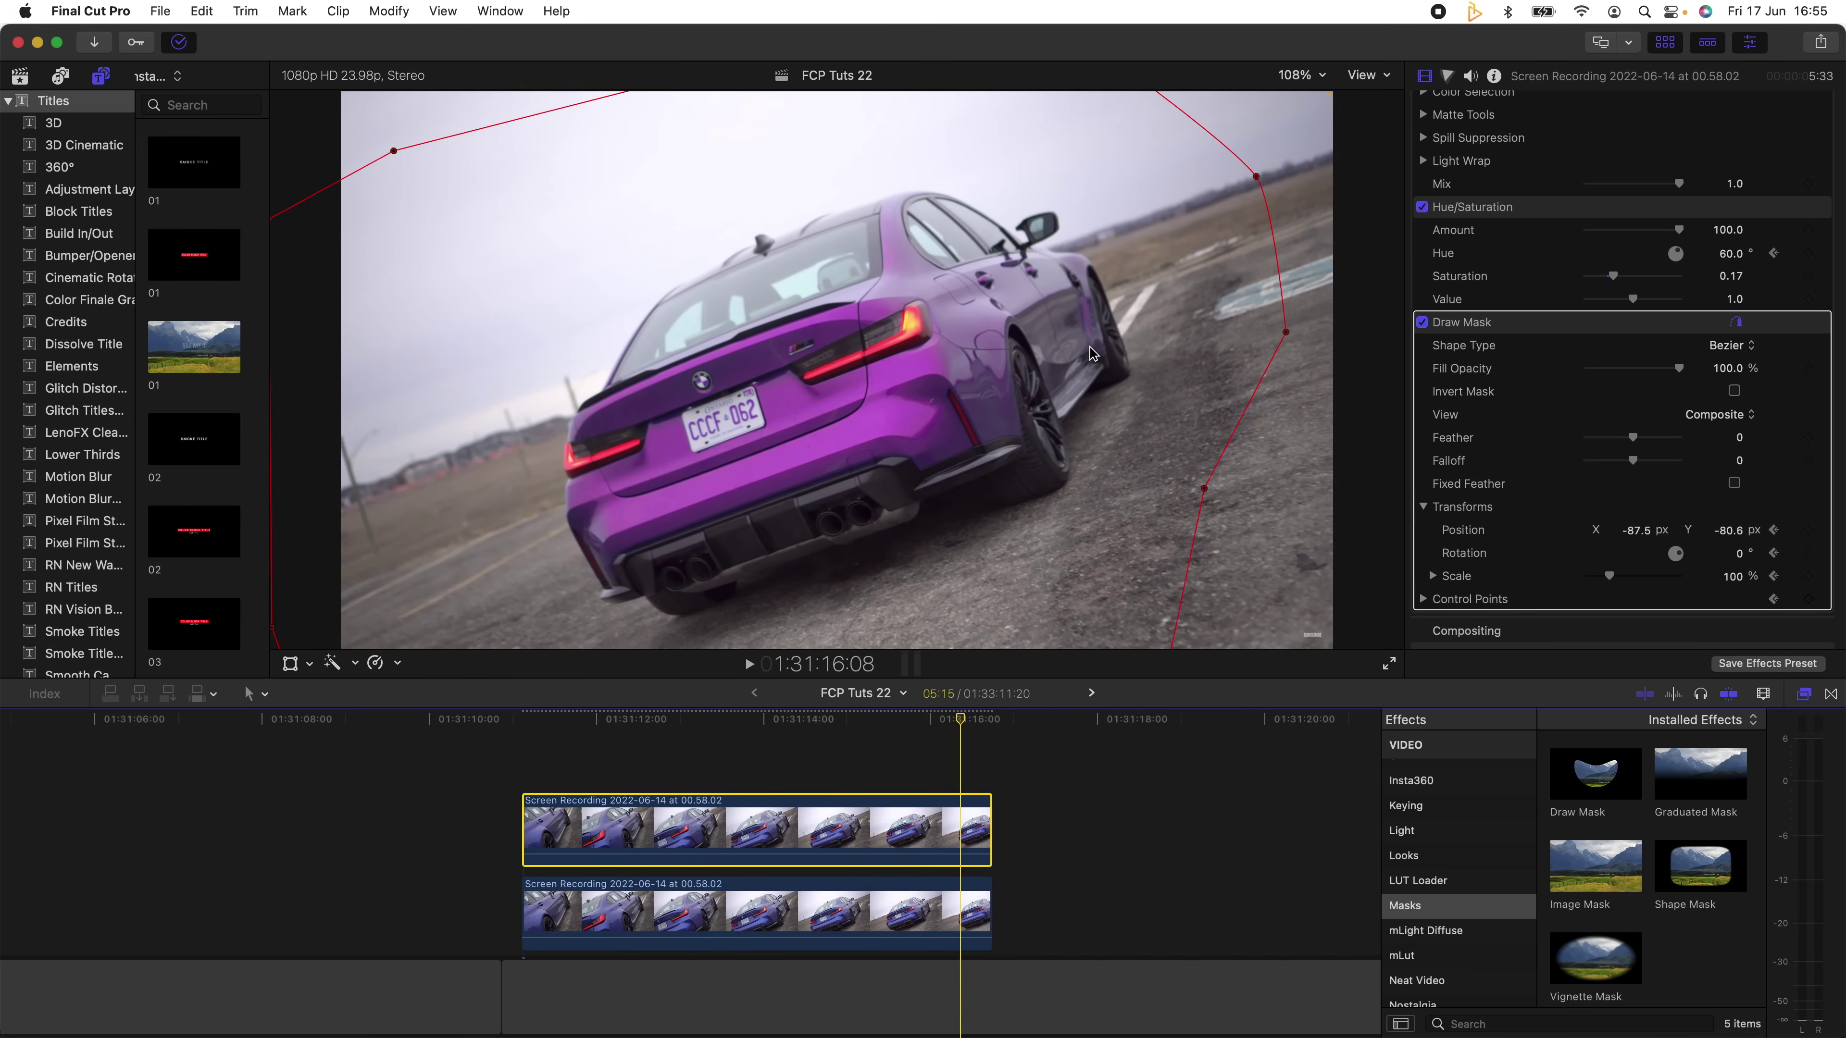
pyautogui.moveTo(1090, 355); pyautogui.dragTo(268, 829)
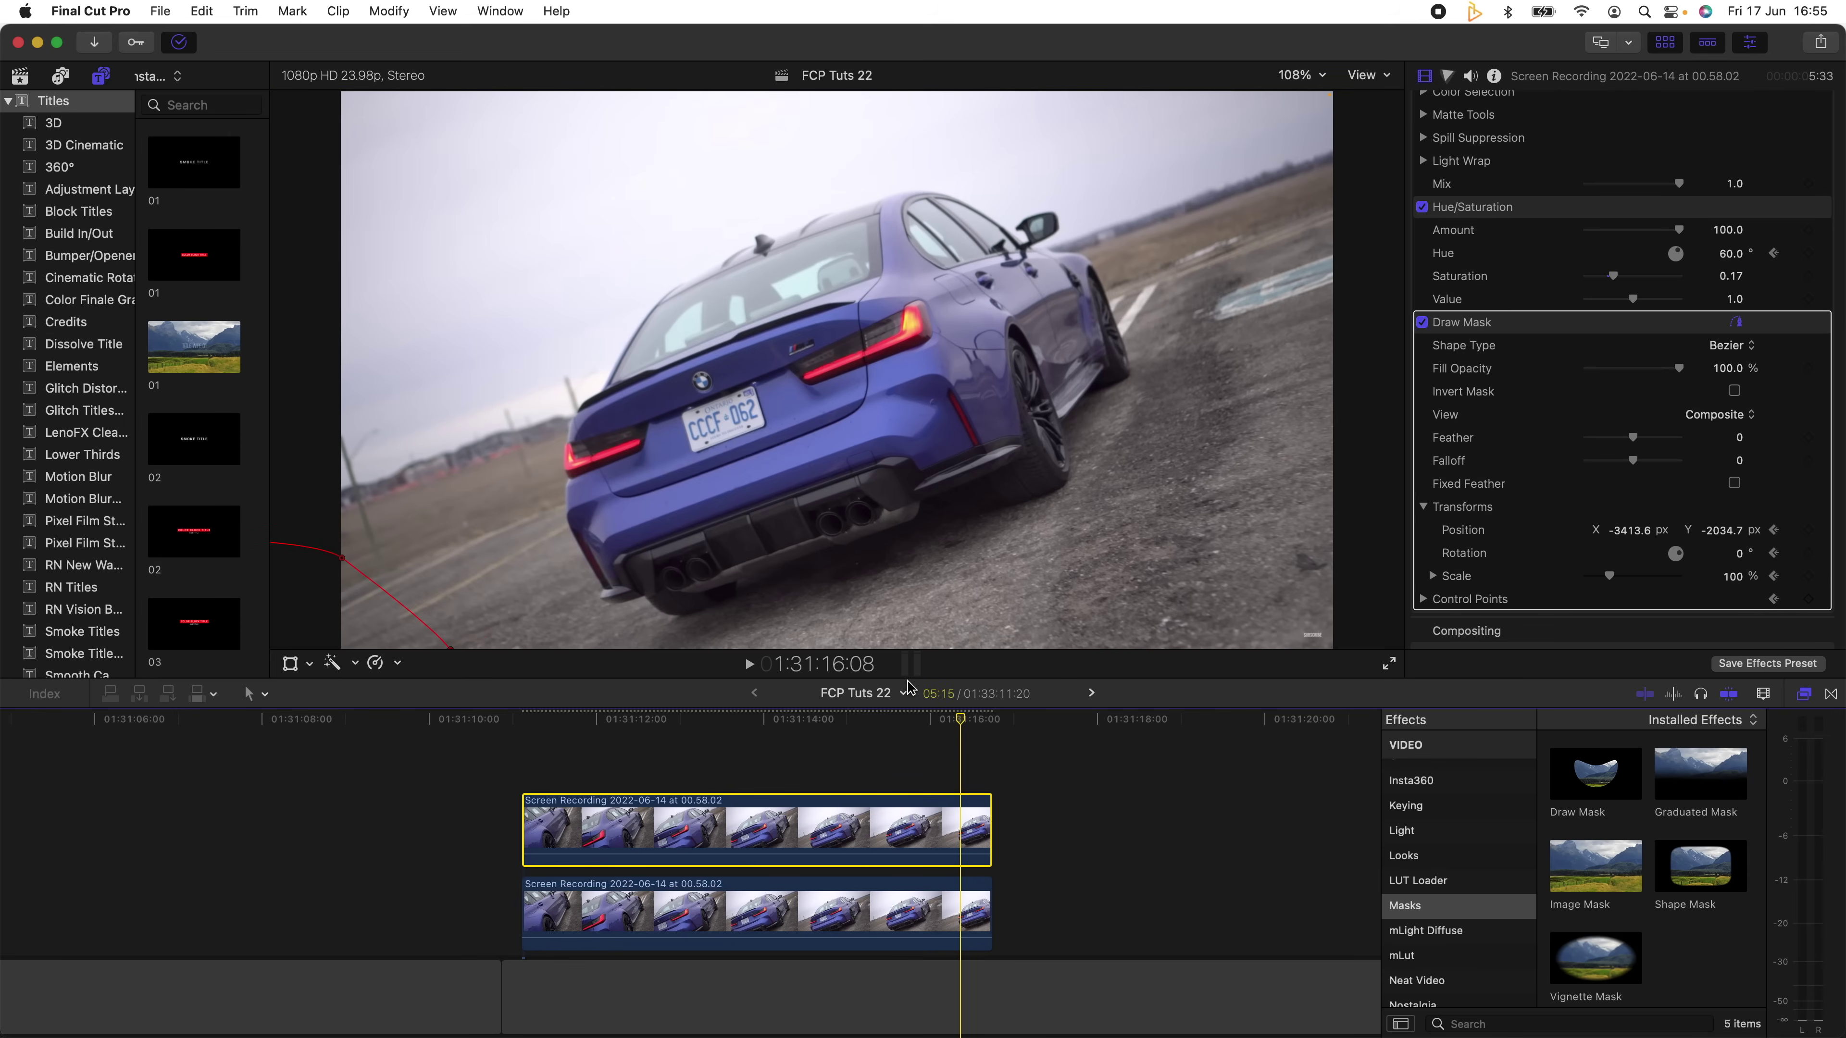
pyautogui.click(911, 718)
# Play back the wipe, then show the clip's video animation lanes at 01:31:14:16.
pyautogui.press('space')
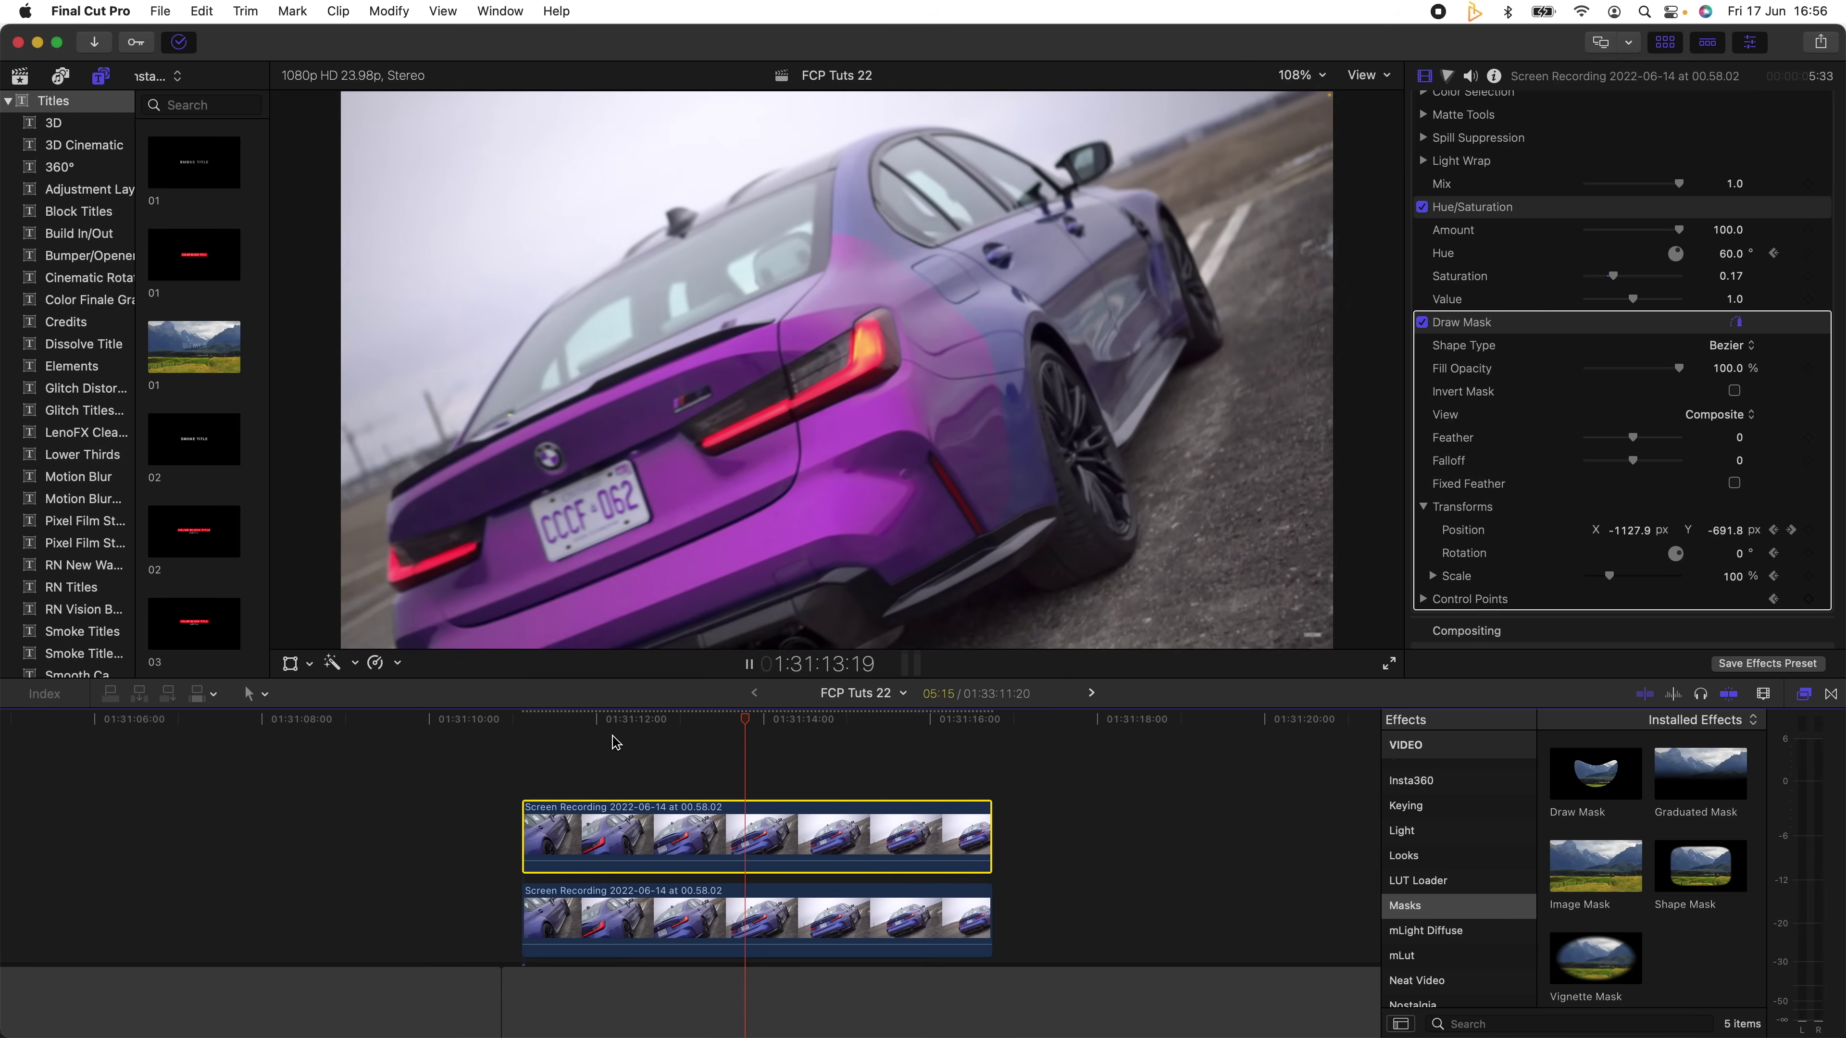
pyautogui.press('space')
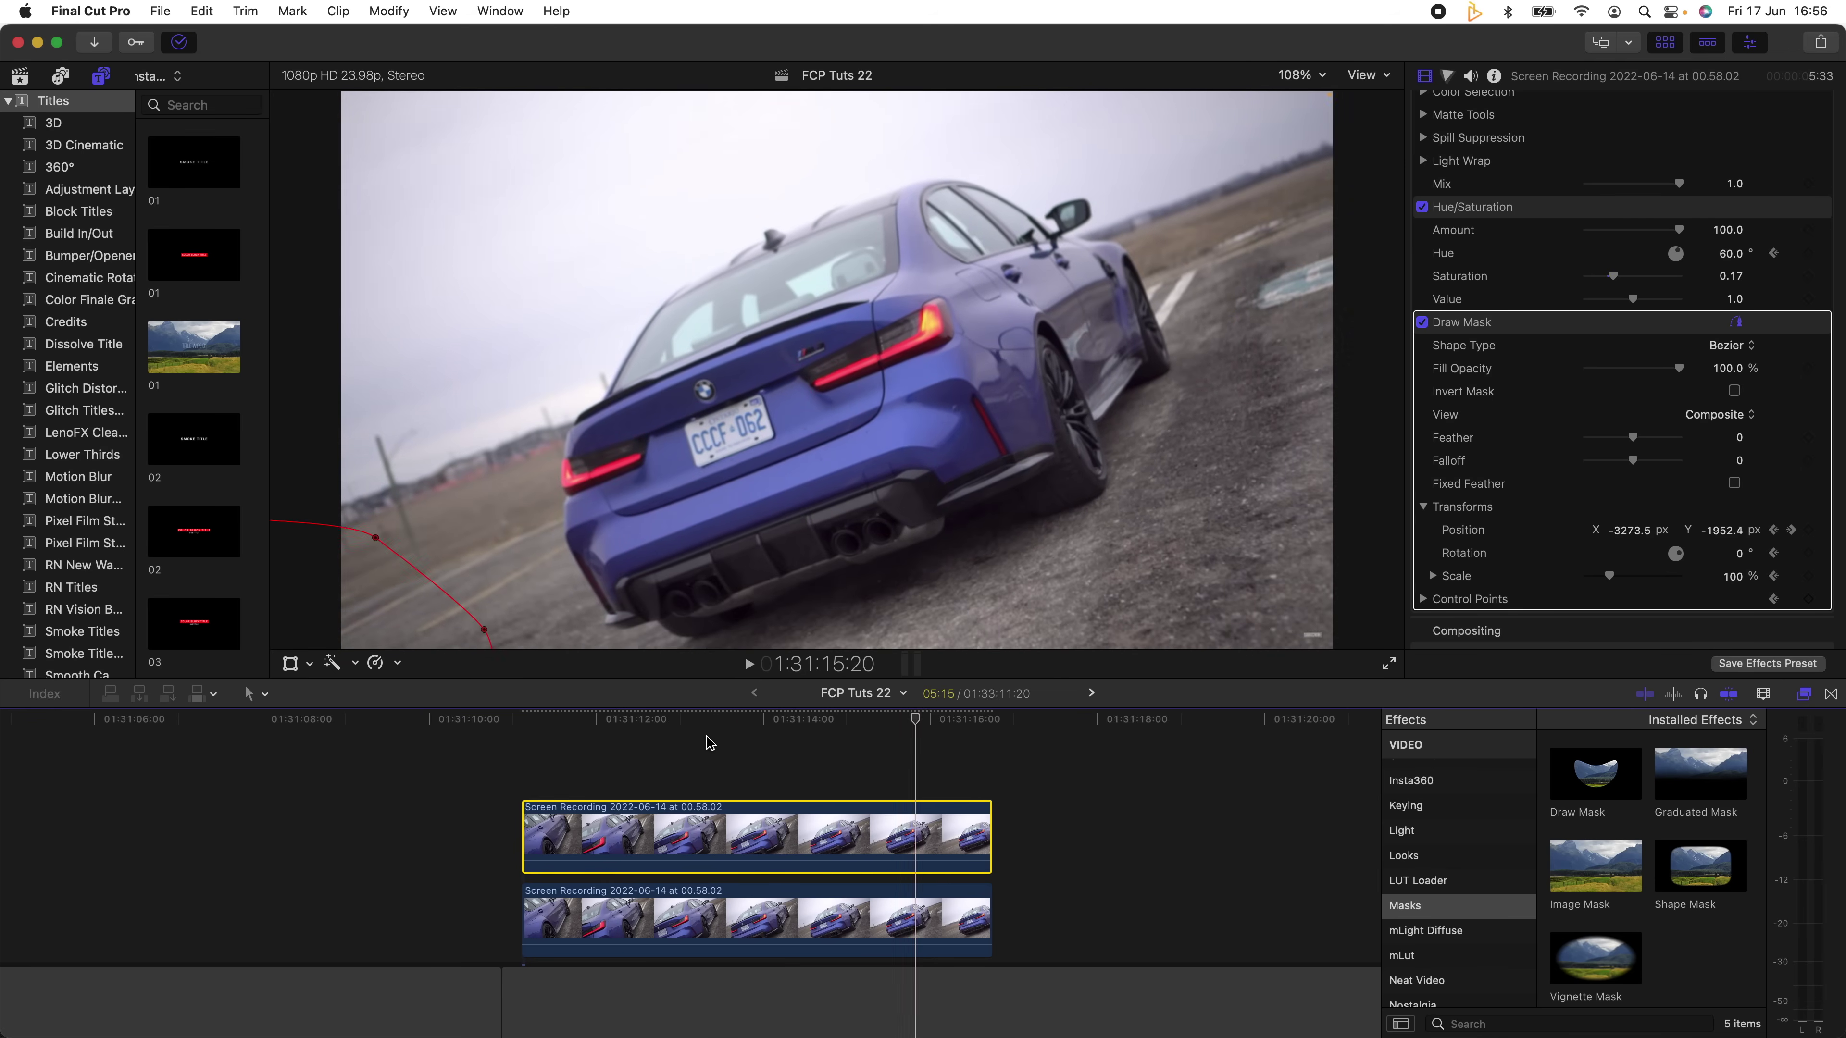
pyautogui.click(823, 822)
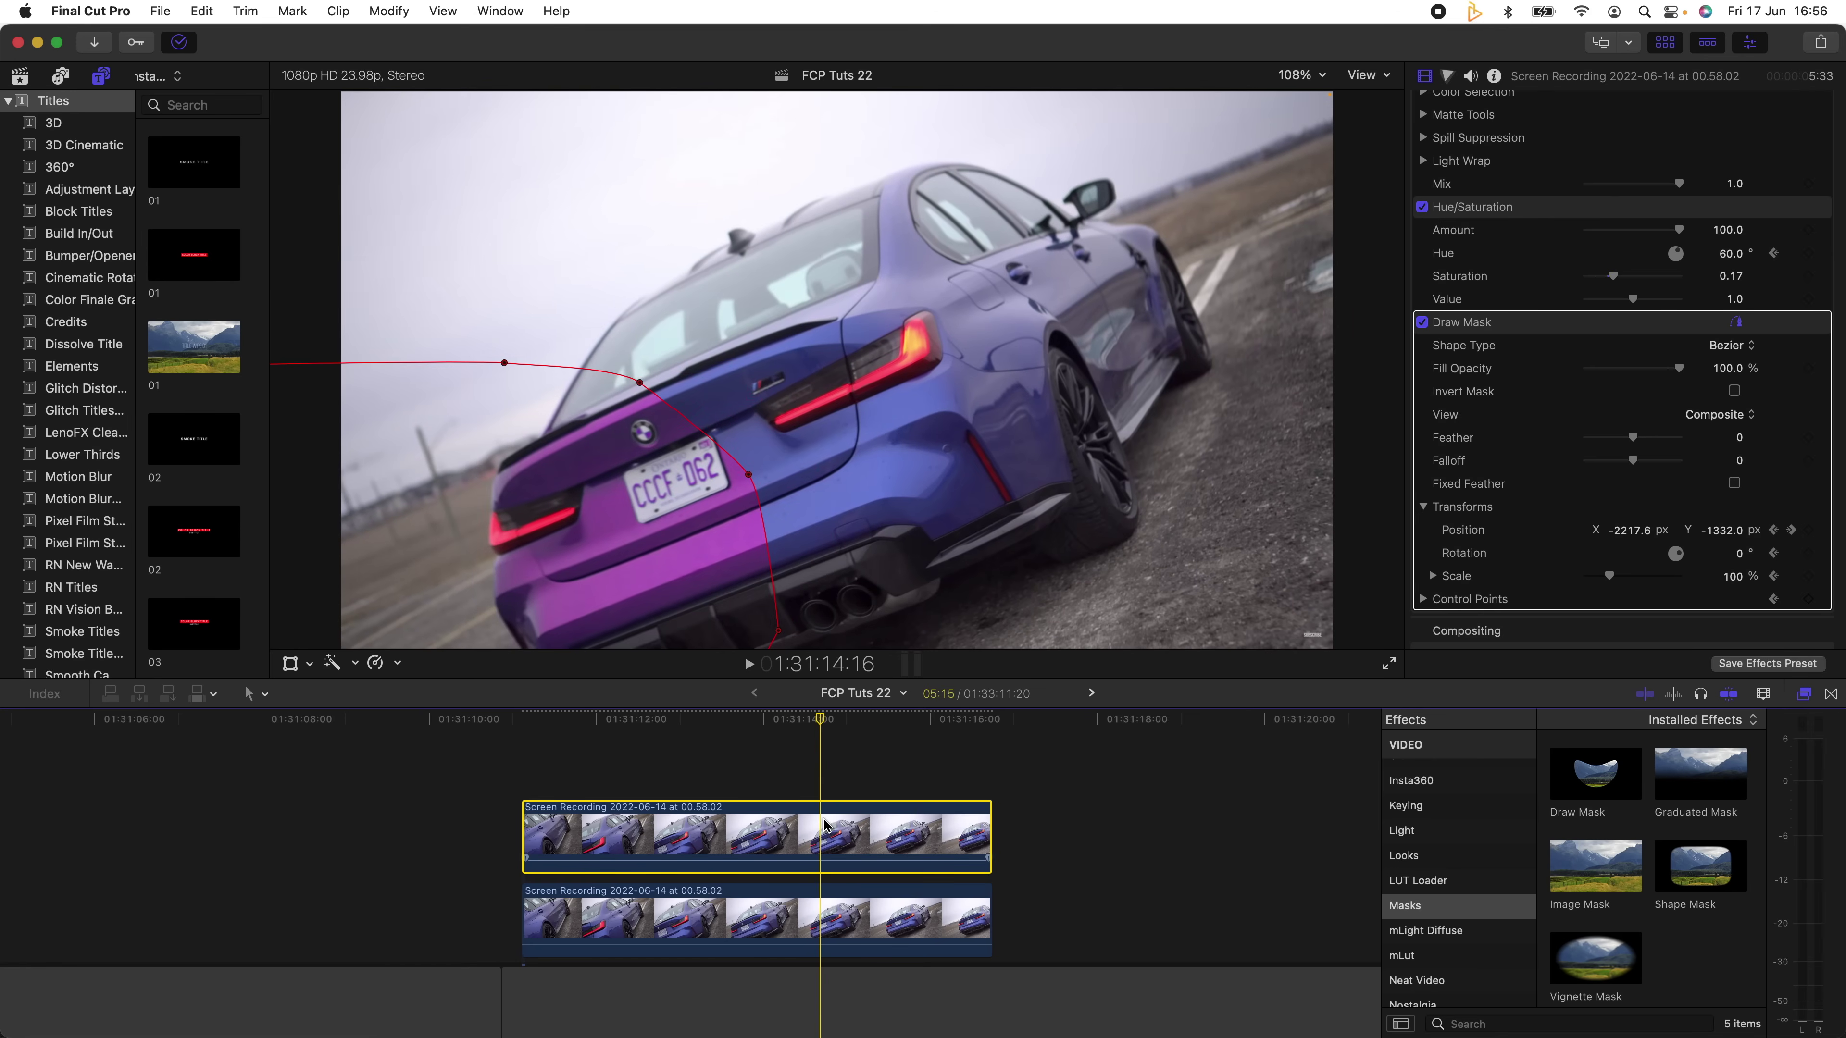
pyautogui.rightClick(825, 848)
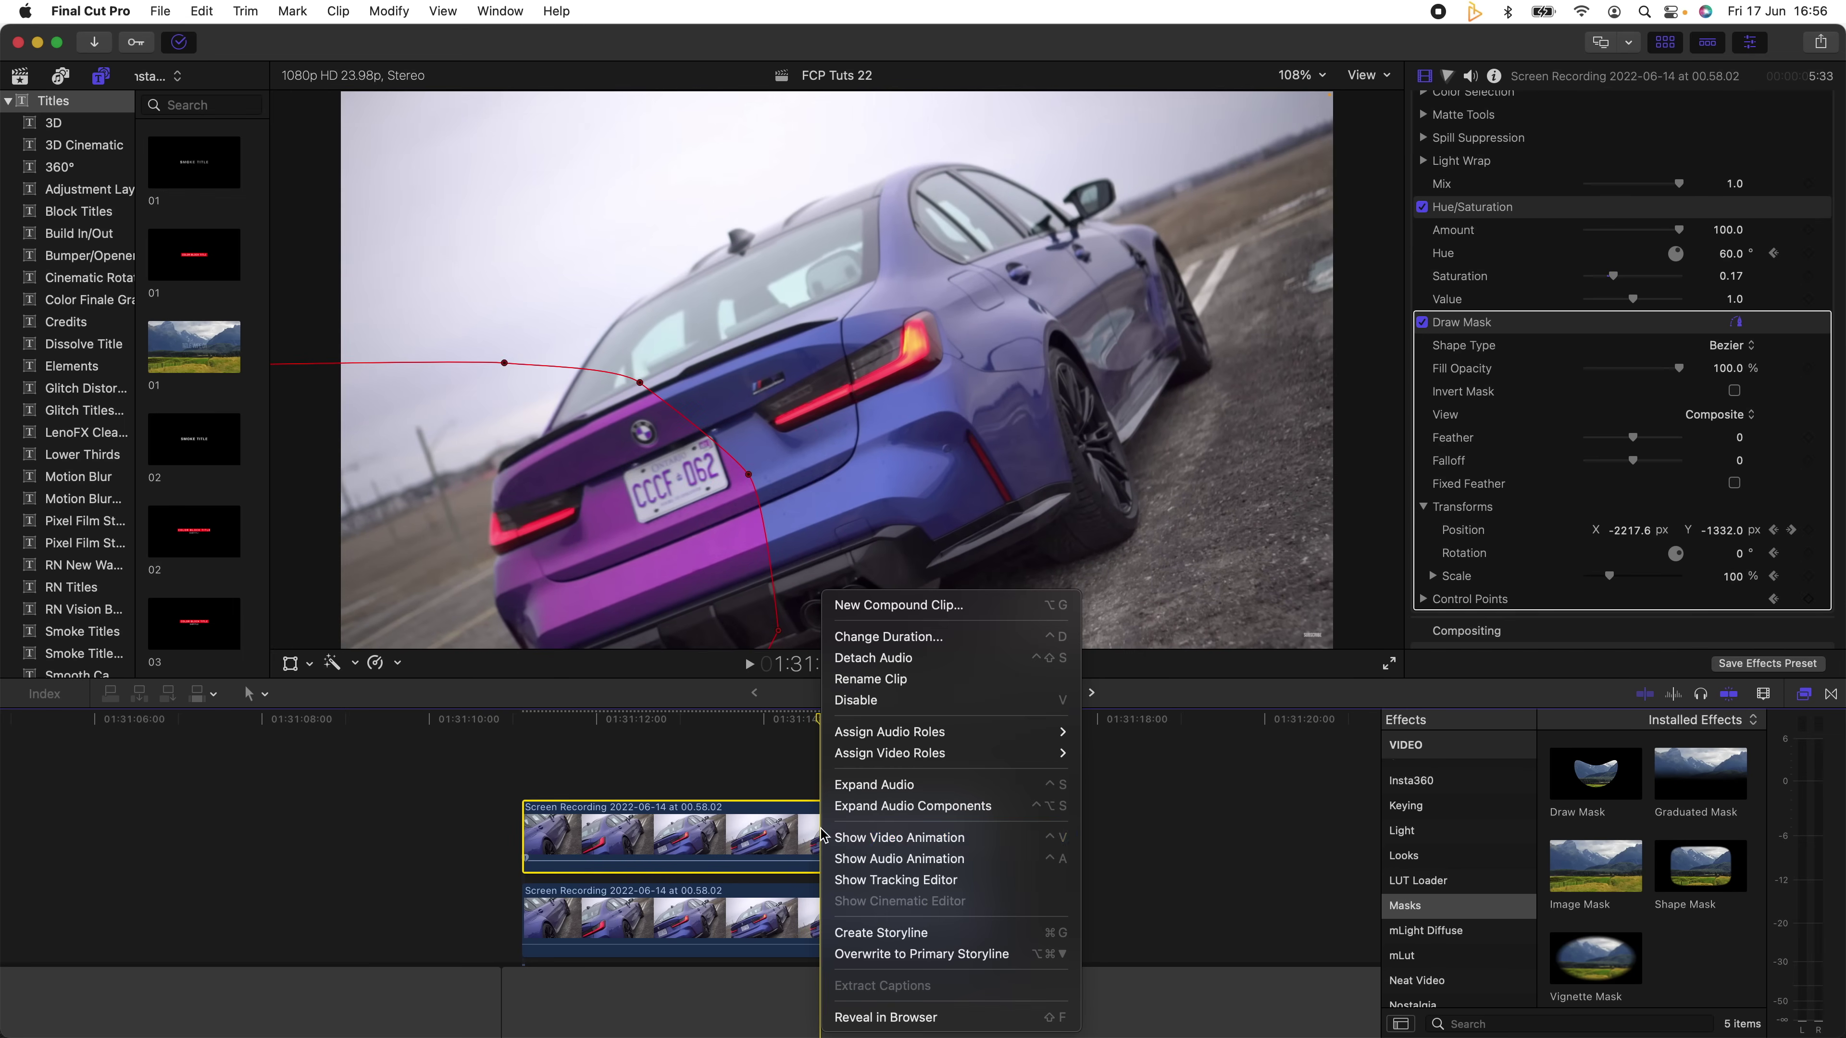
pyautogui.click(872, 838)
# Drag the Draw Mask keyframes earlier, hide the animation lanes and play the retimed wipe.
pyautogui.moveTo(968, 841); pyautogui.dragTo(989, 831)
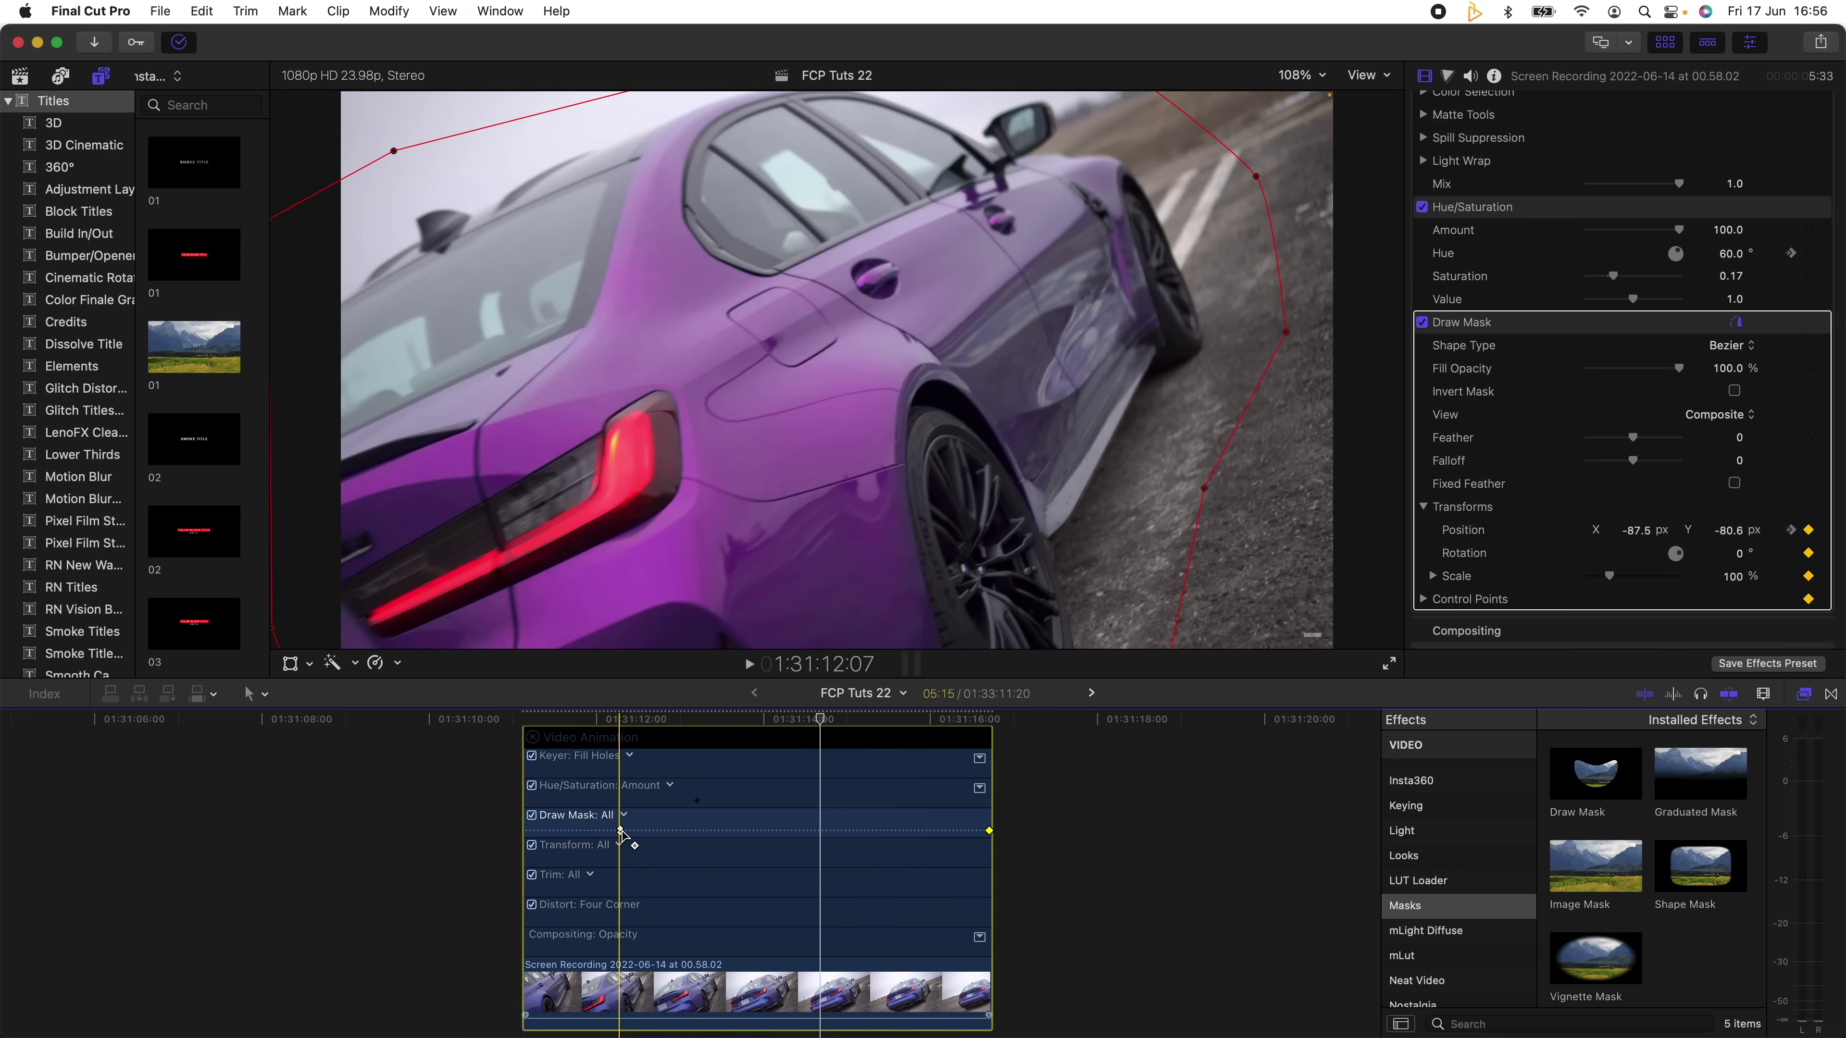
pyautogui.moveTo(622, 830); pyautogui.dragTo(578, 830)
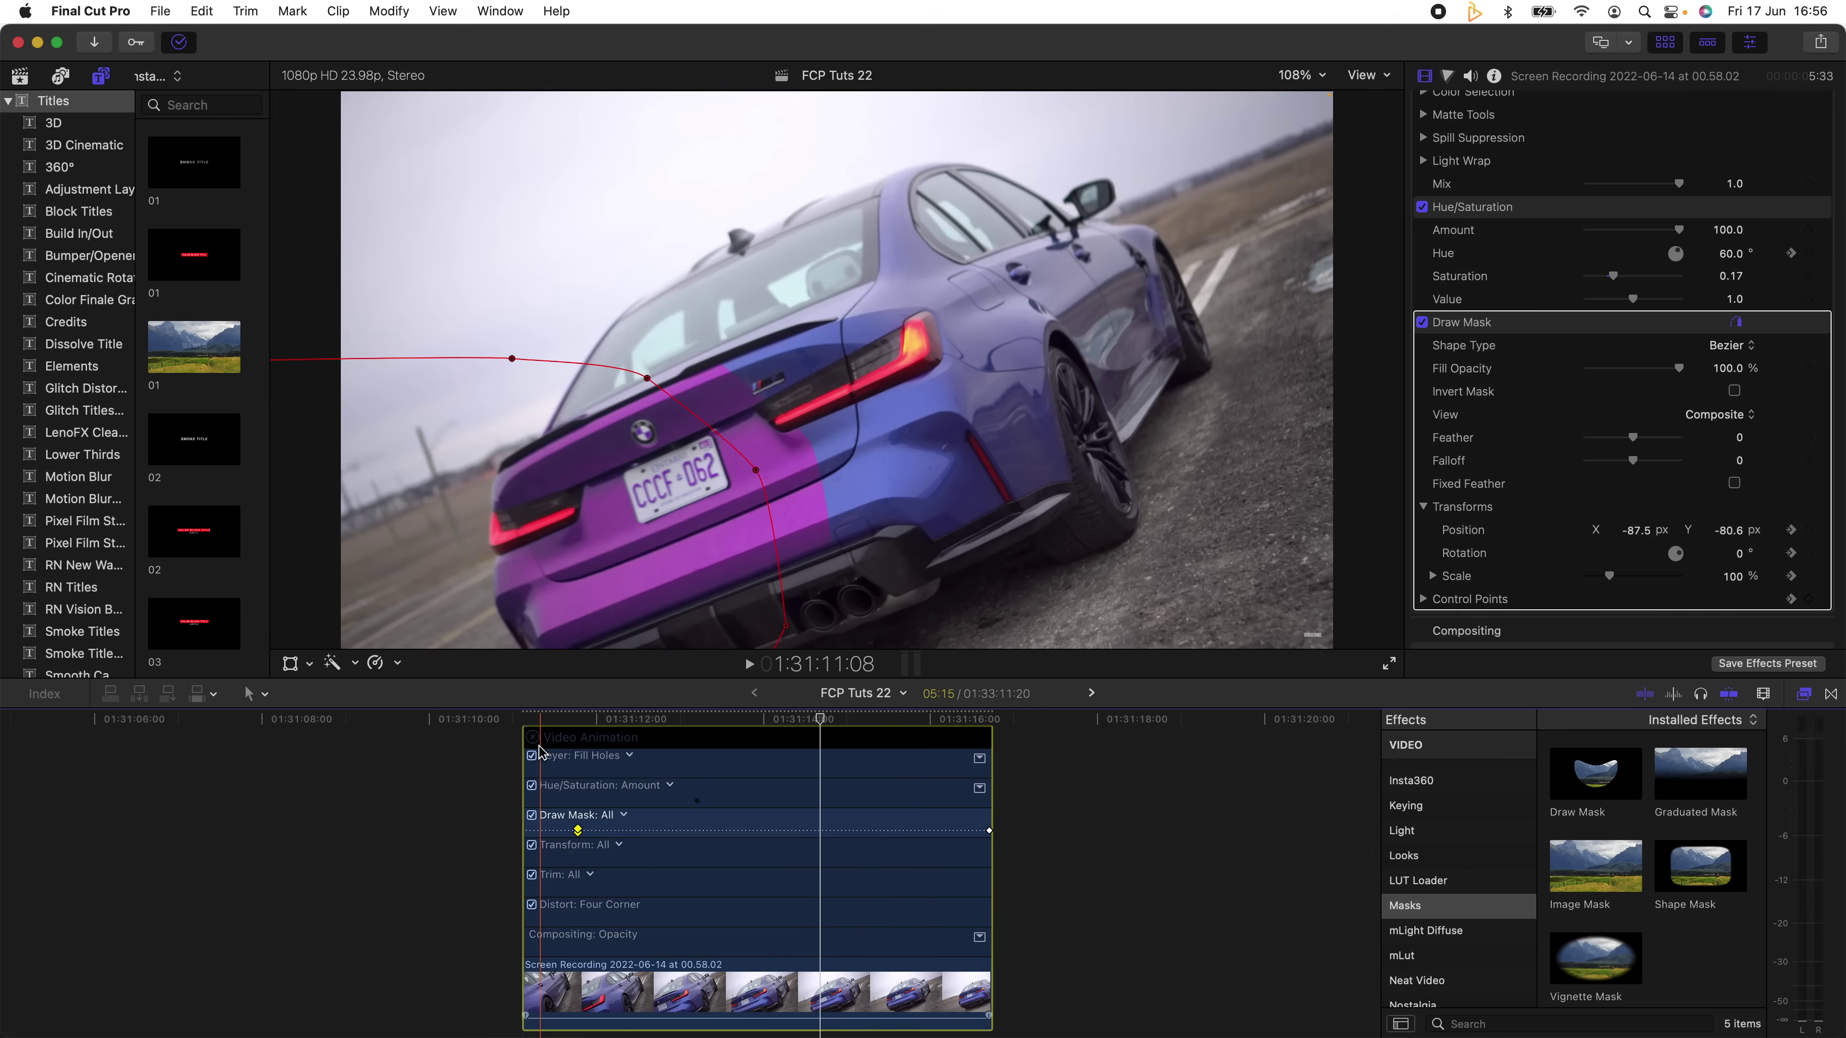
pyautogui.click(533, 738)
pyautogui.press('space')
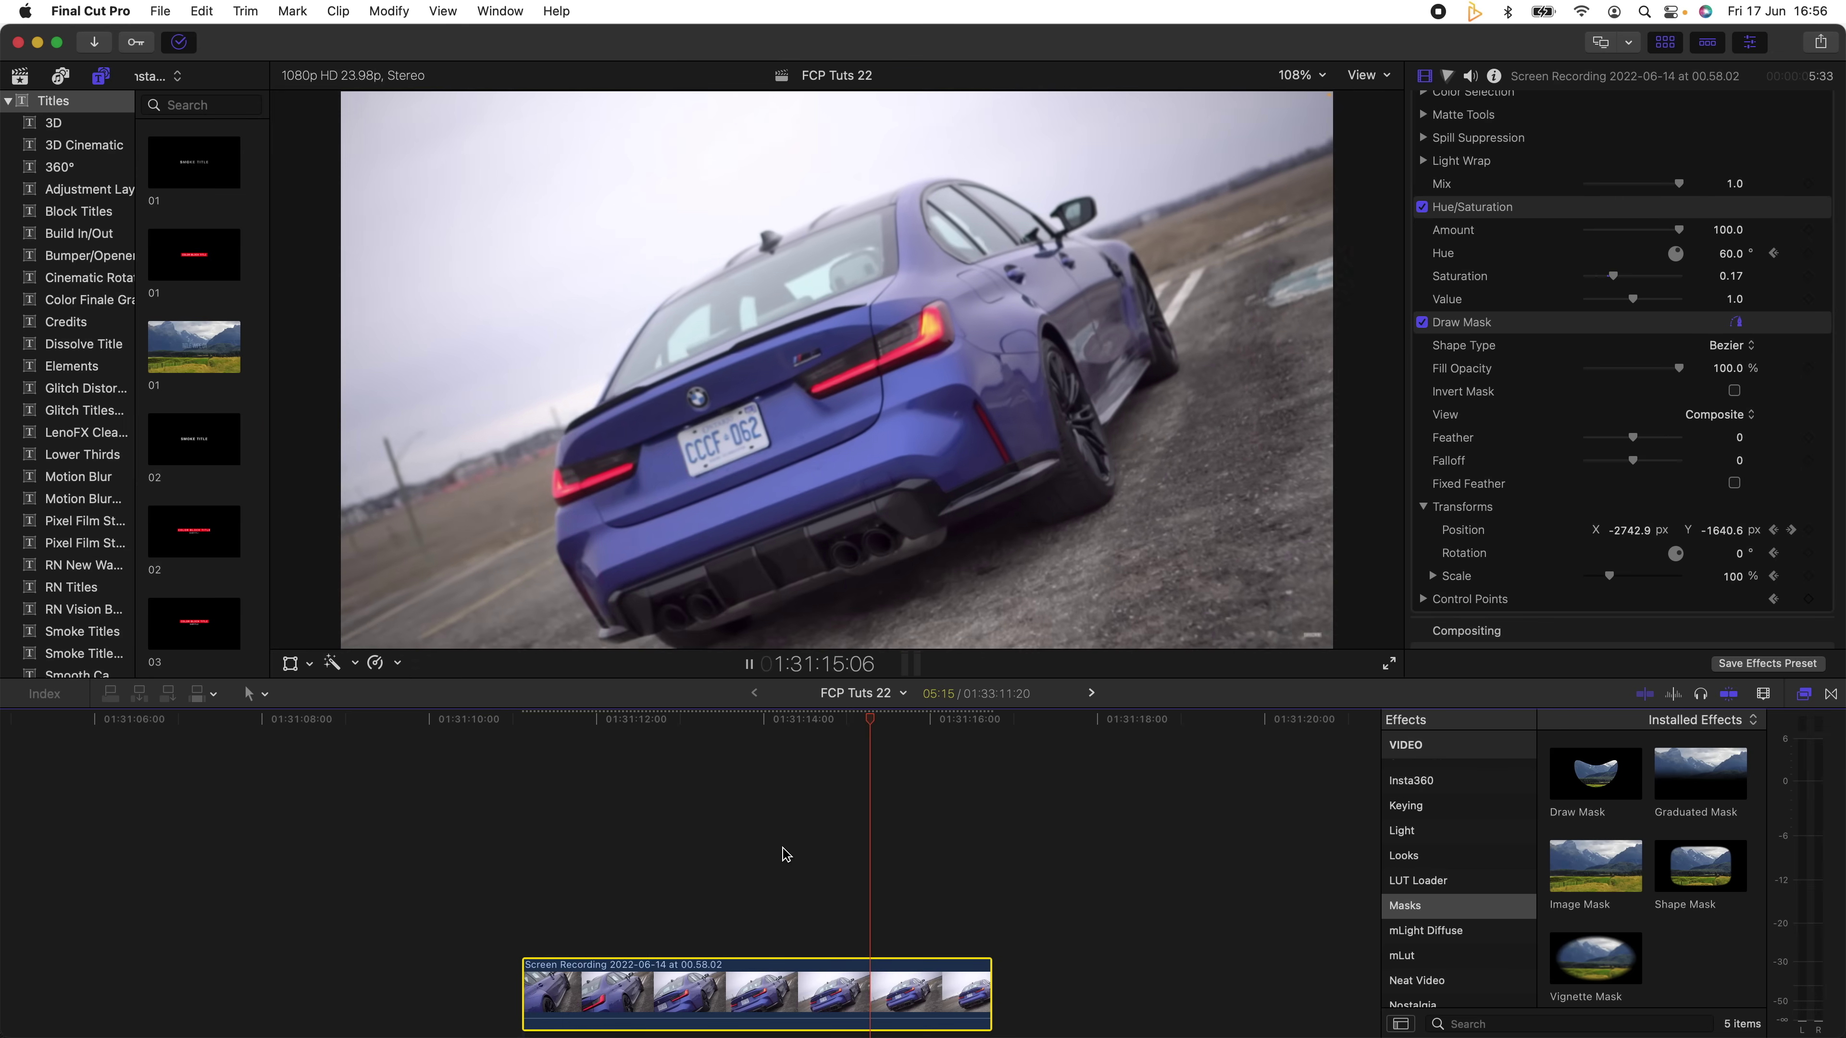
# Stop playback and scrub to 01:31:13:07, then back to 01:31:13:03 for mask adjustment.
pyautogui.press('space')
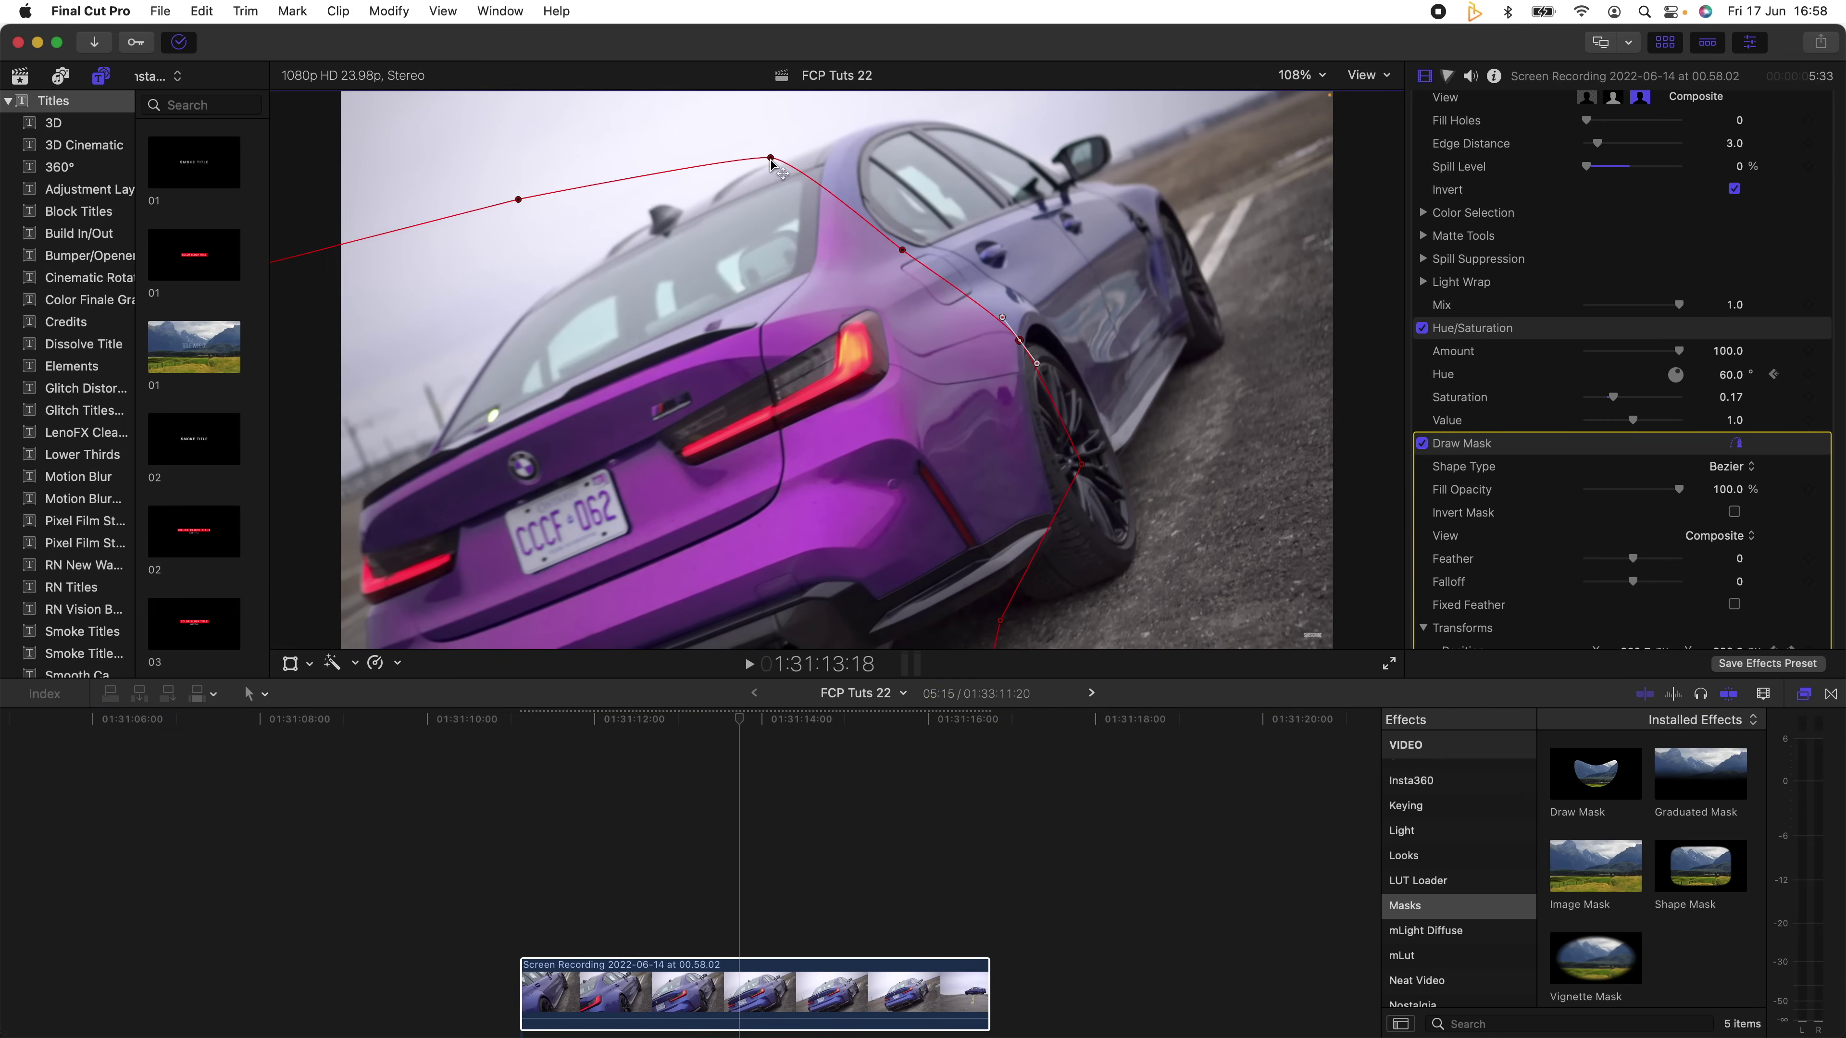
pyautogui.click(702, 722)
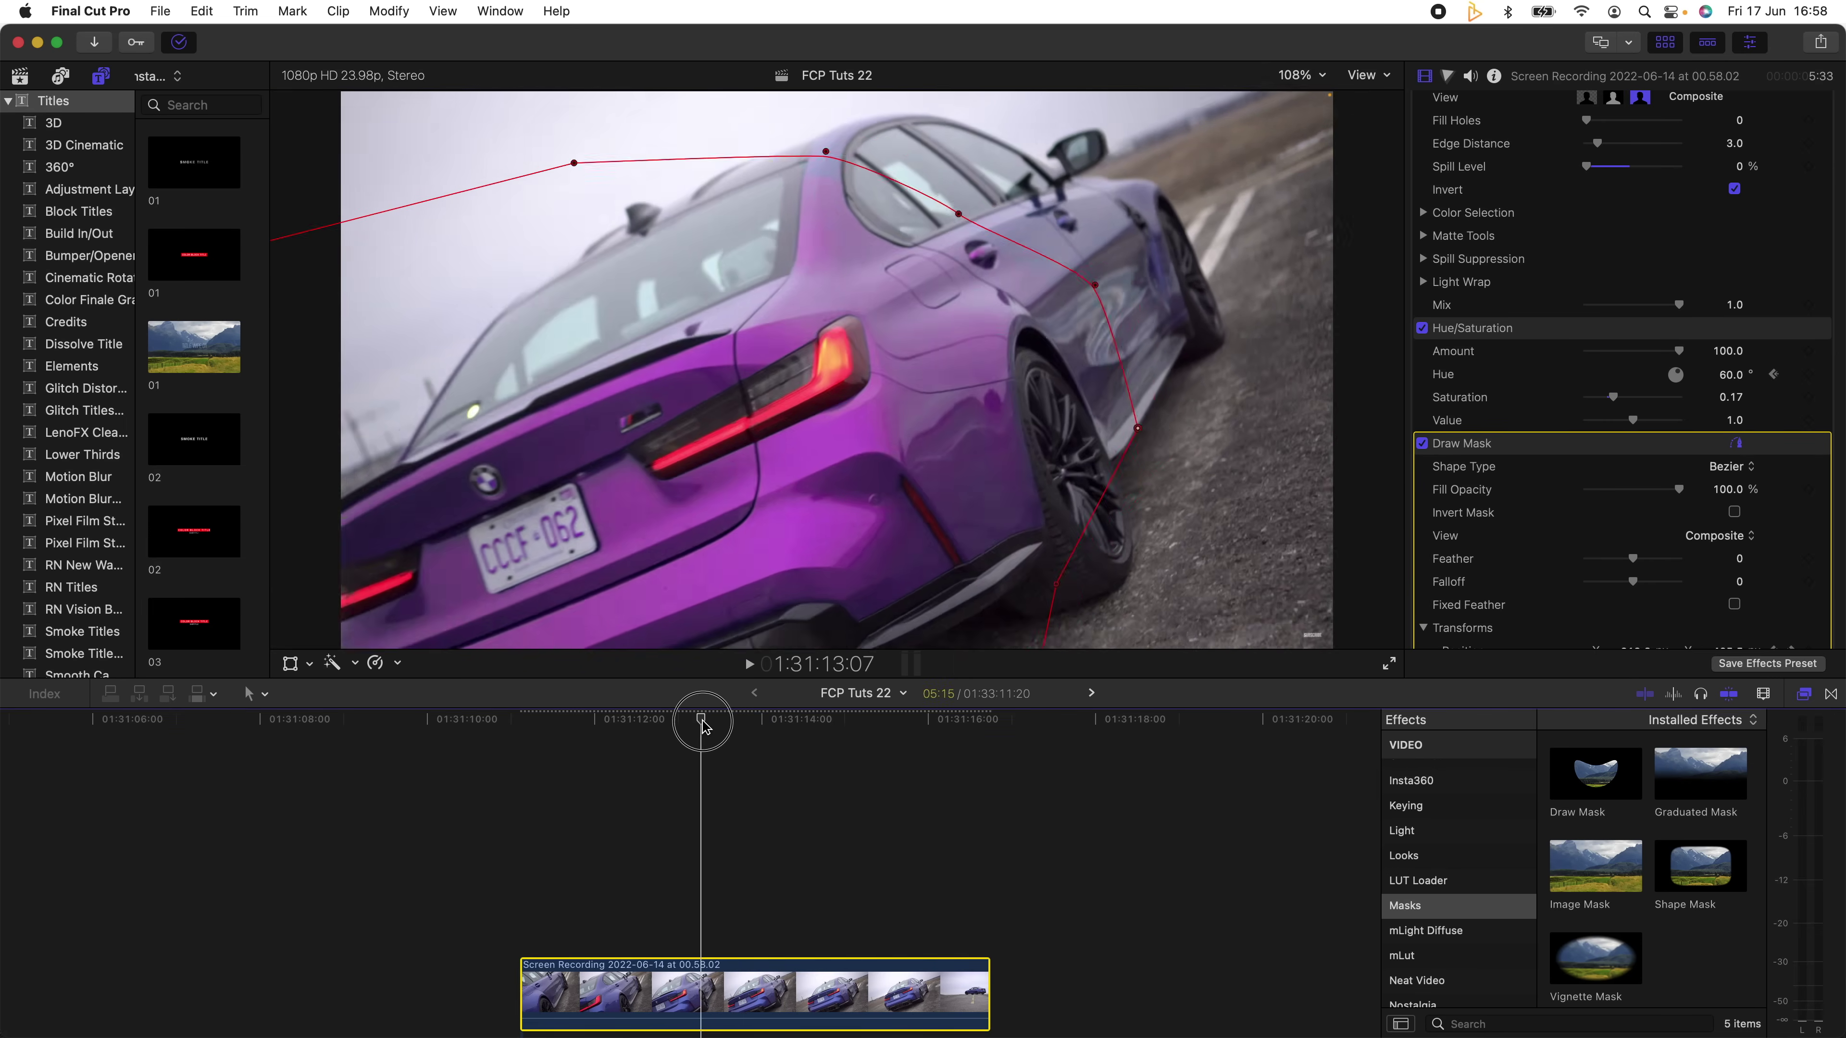
pyautogui.click(686, 720)
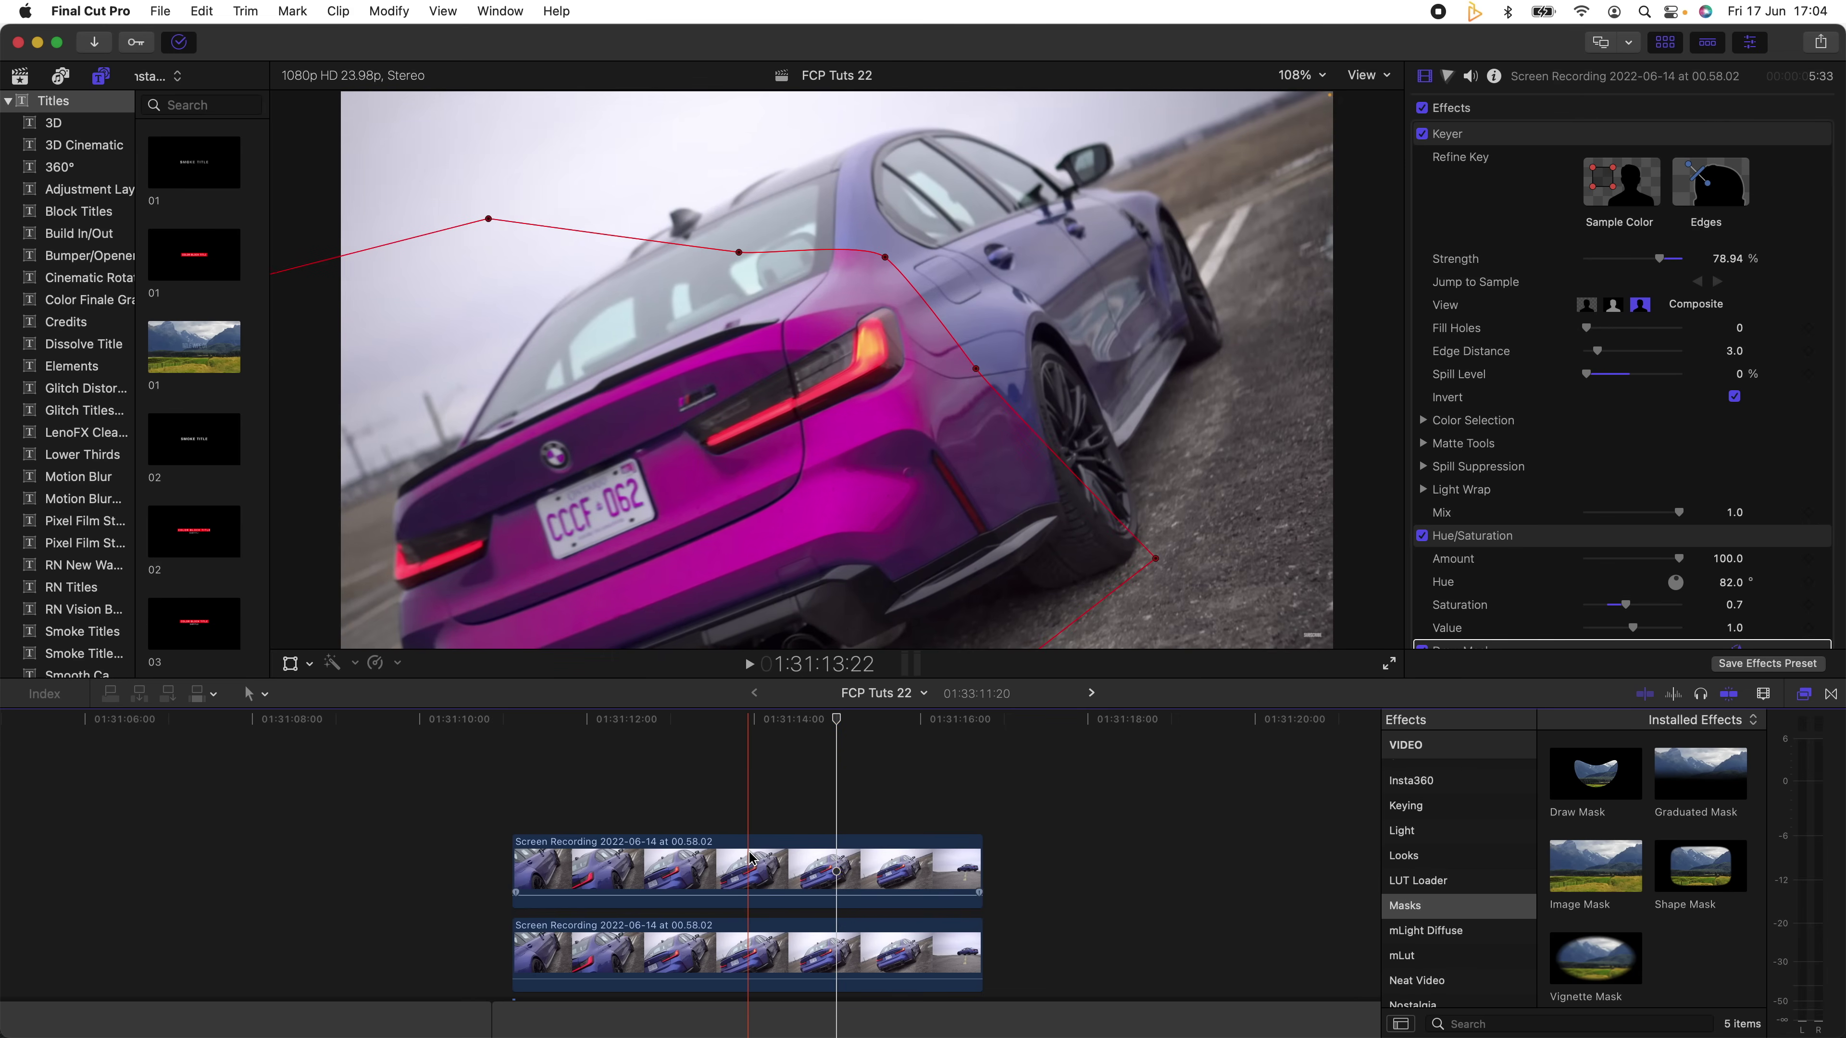
# Add a third copy of the clip on a new lane and select the middle copy at 01:31:14:12.
pyautogui.moveTo(750, 858); pyautogui.dragTo(751, 785)
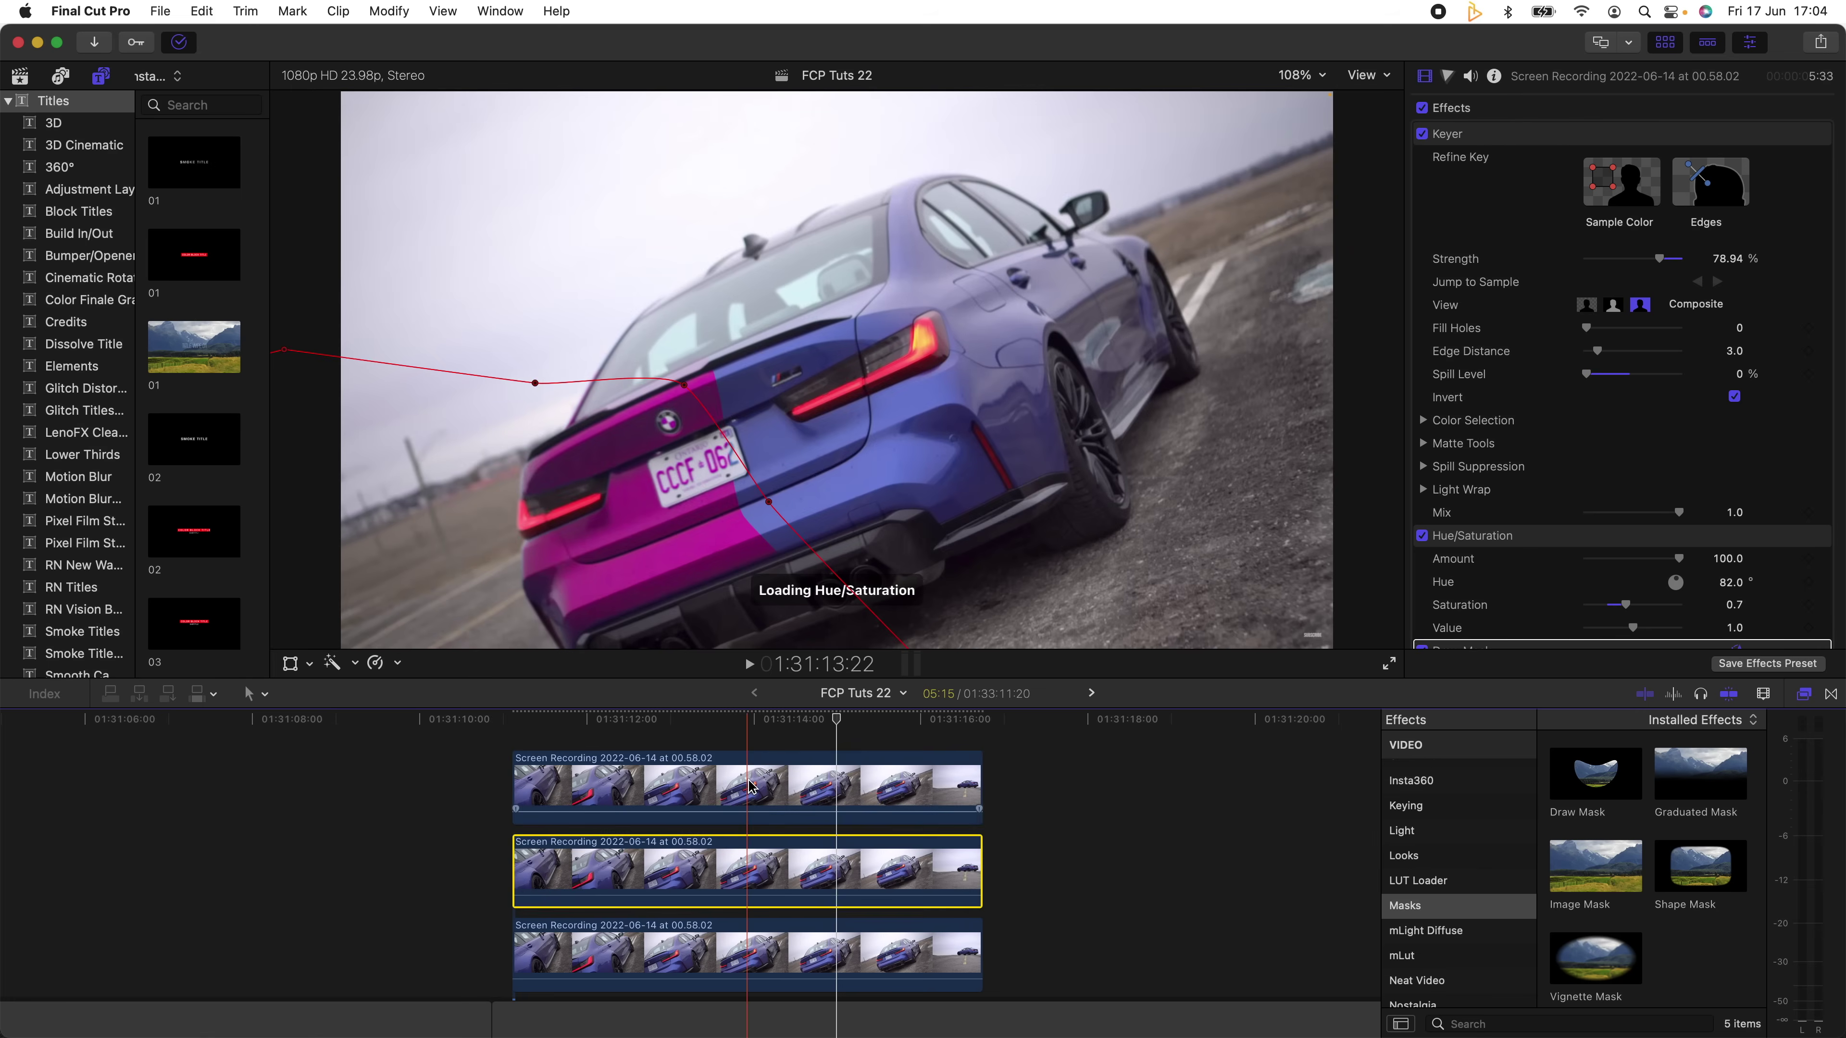
pyautogui.click(590, 872)
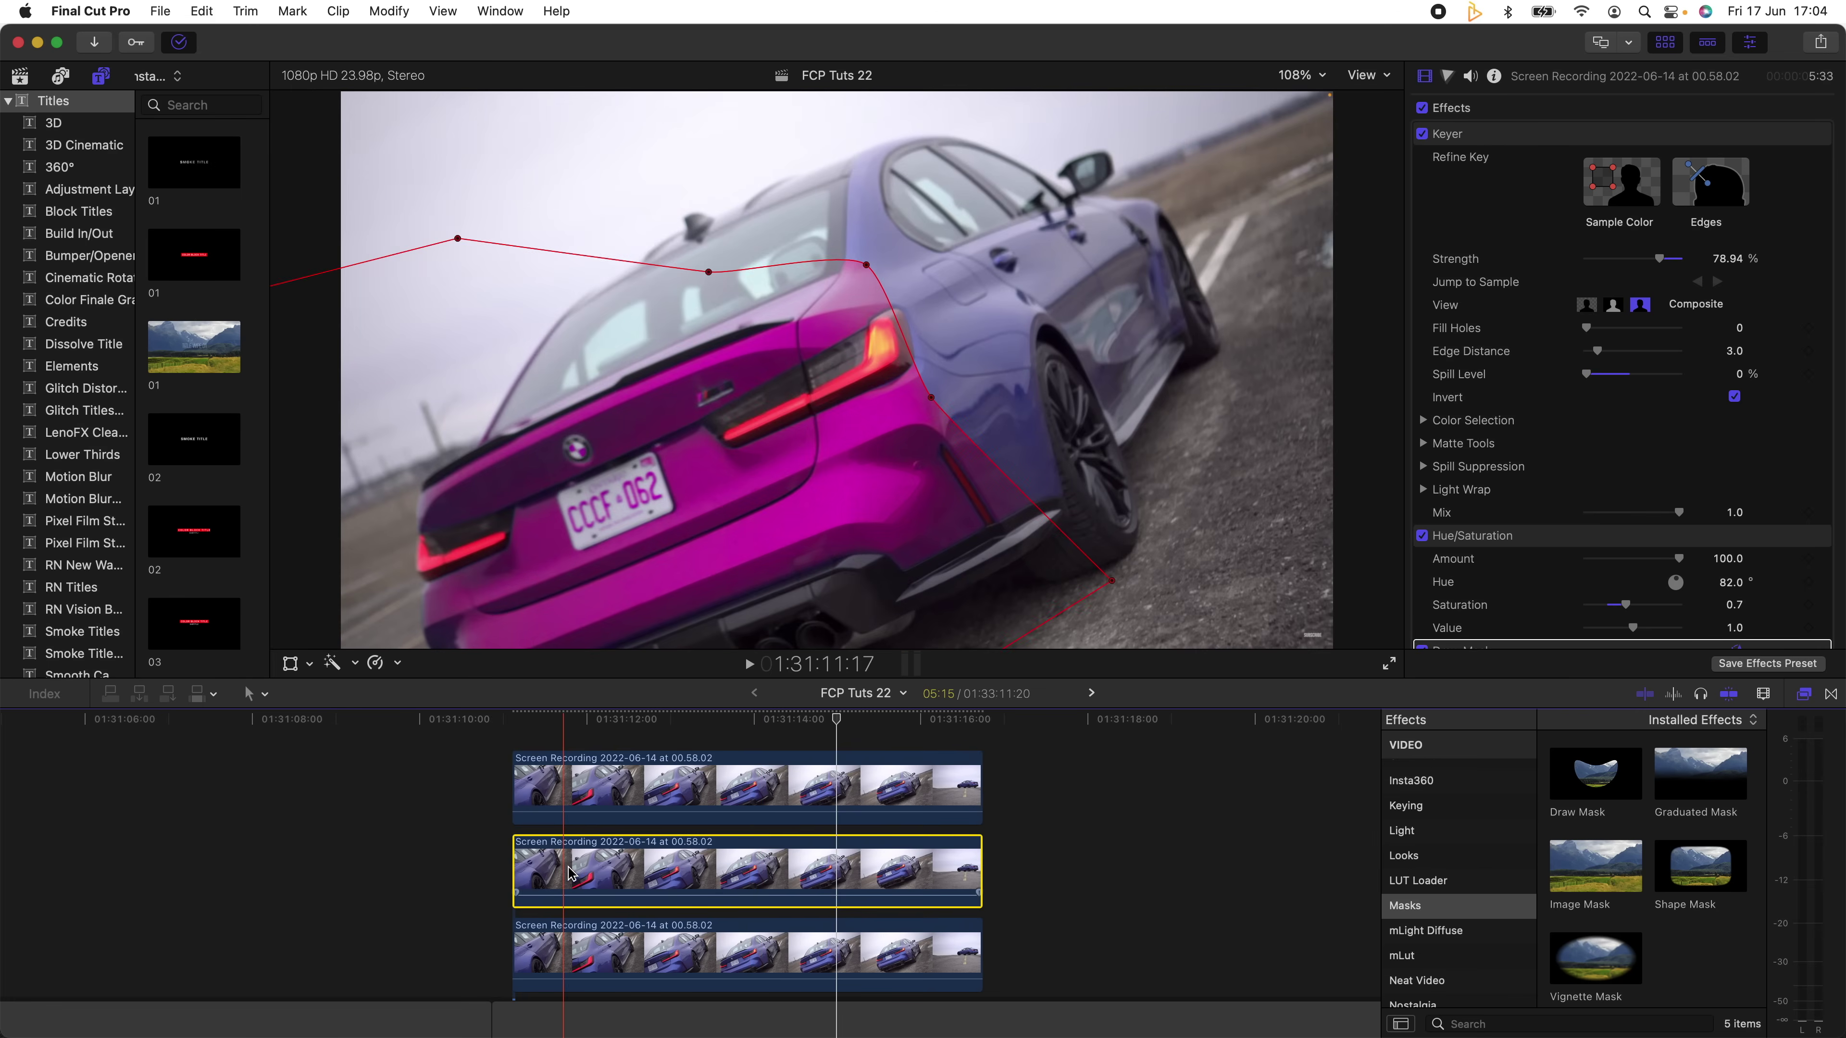
pyautogui.click(797, 724)
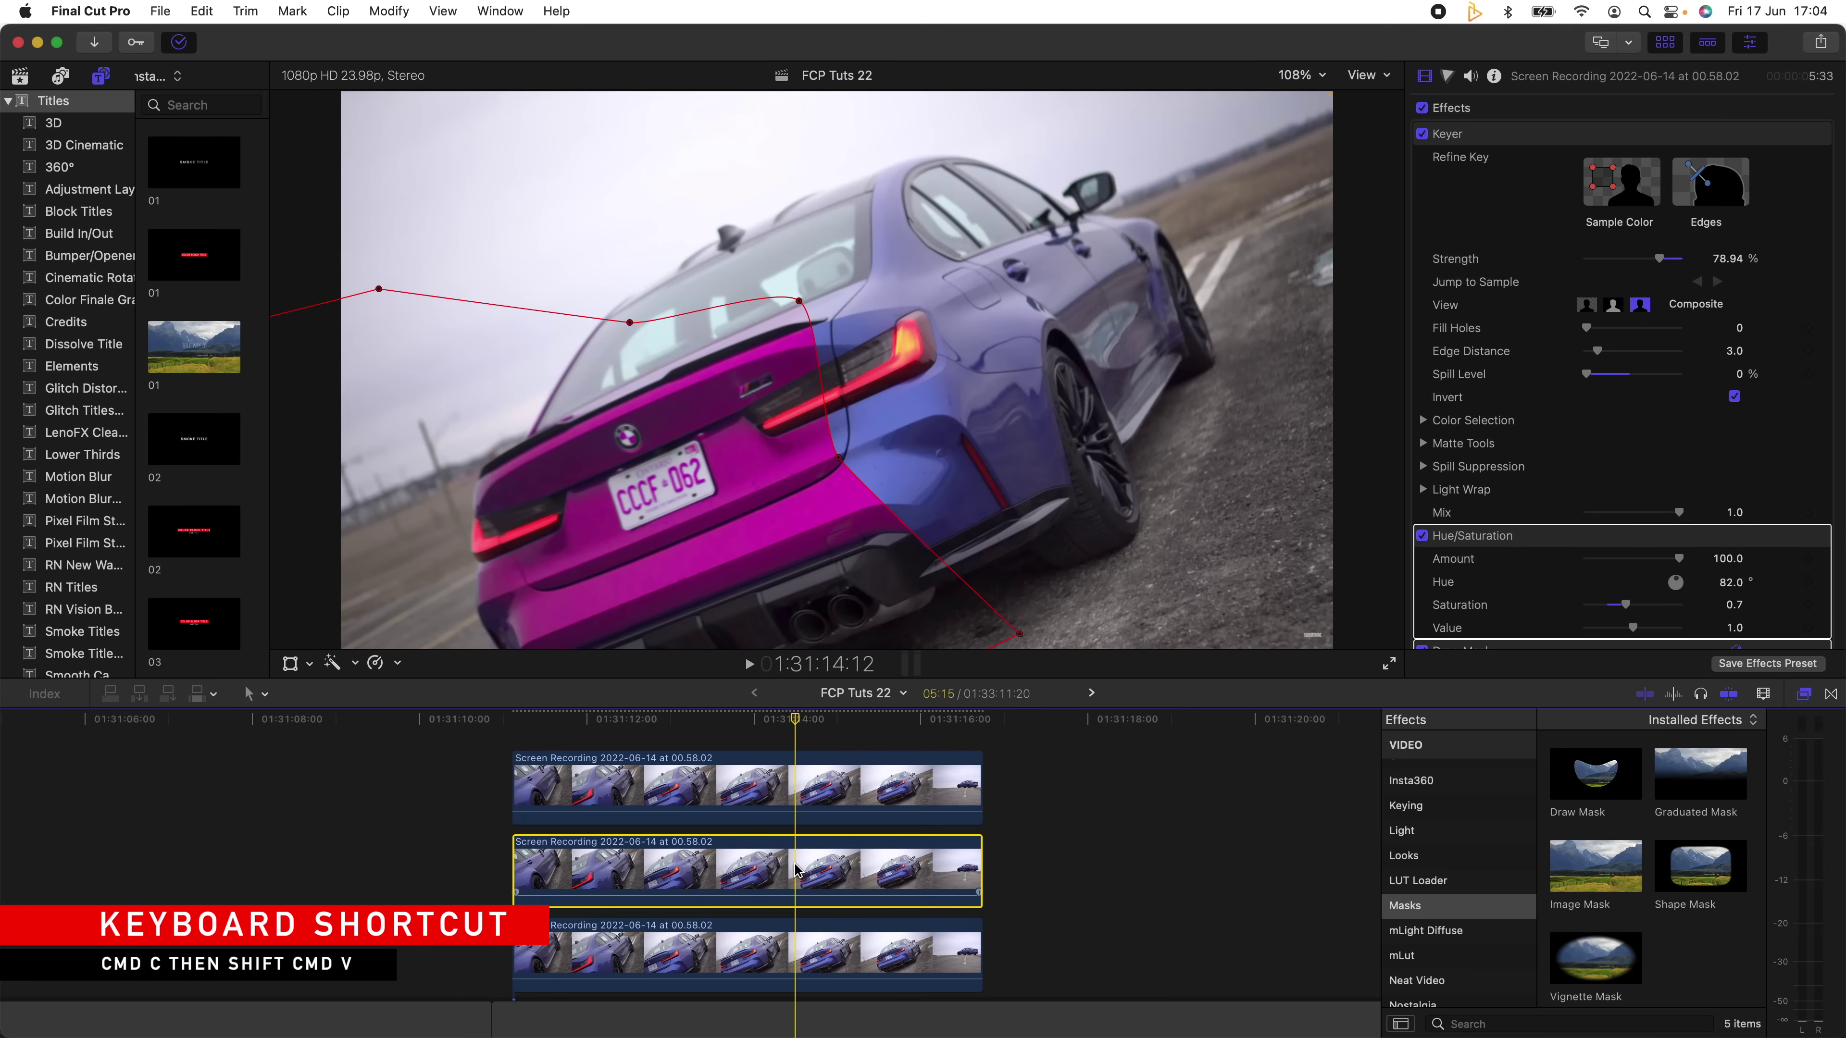
# Paste only the Draw Mask attribute onto the middle clip.
pyautogui.press('super+shift+v')
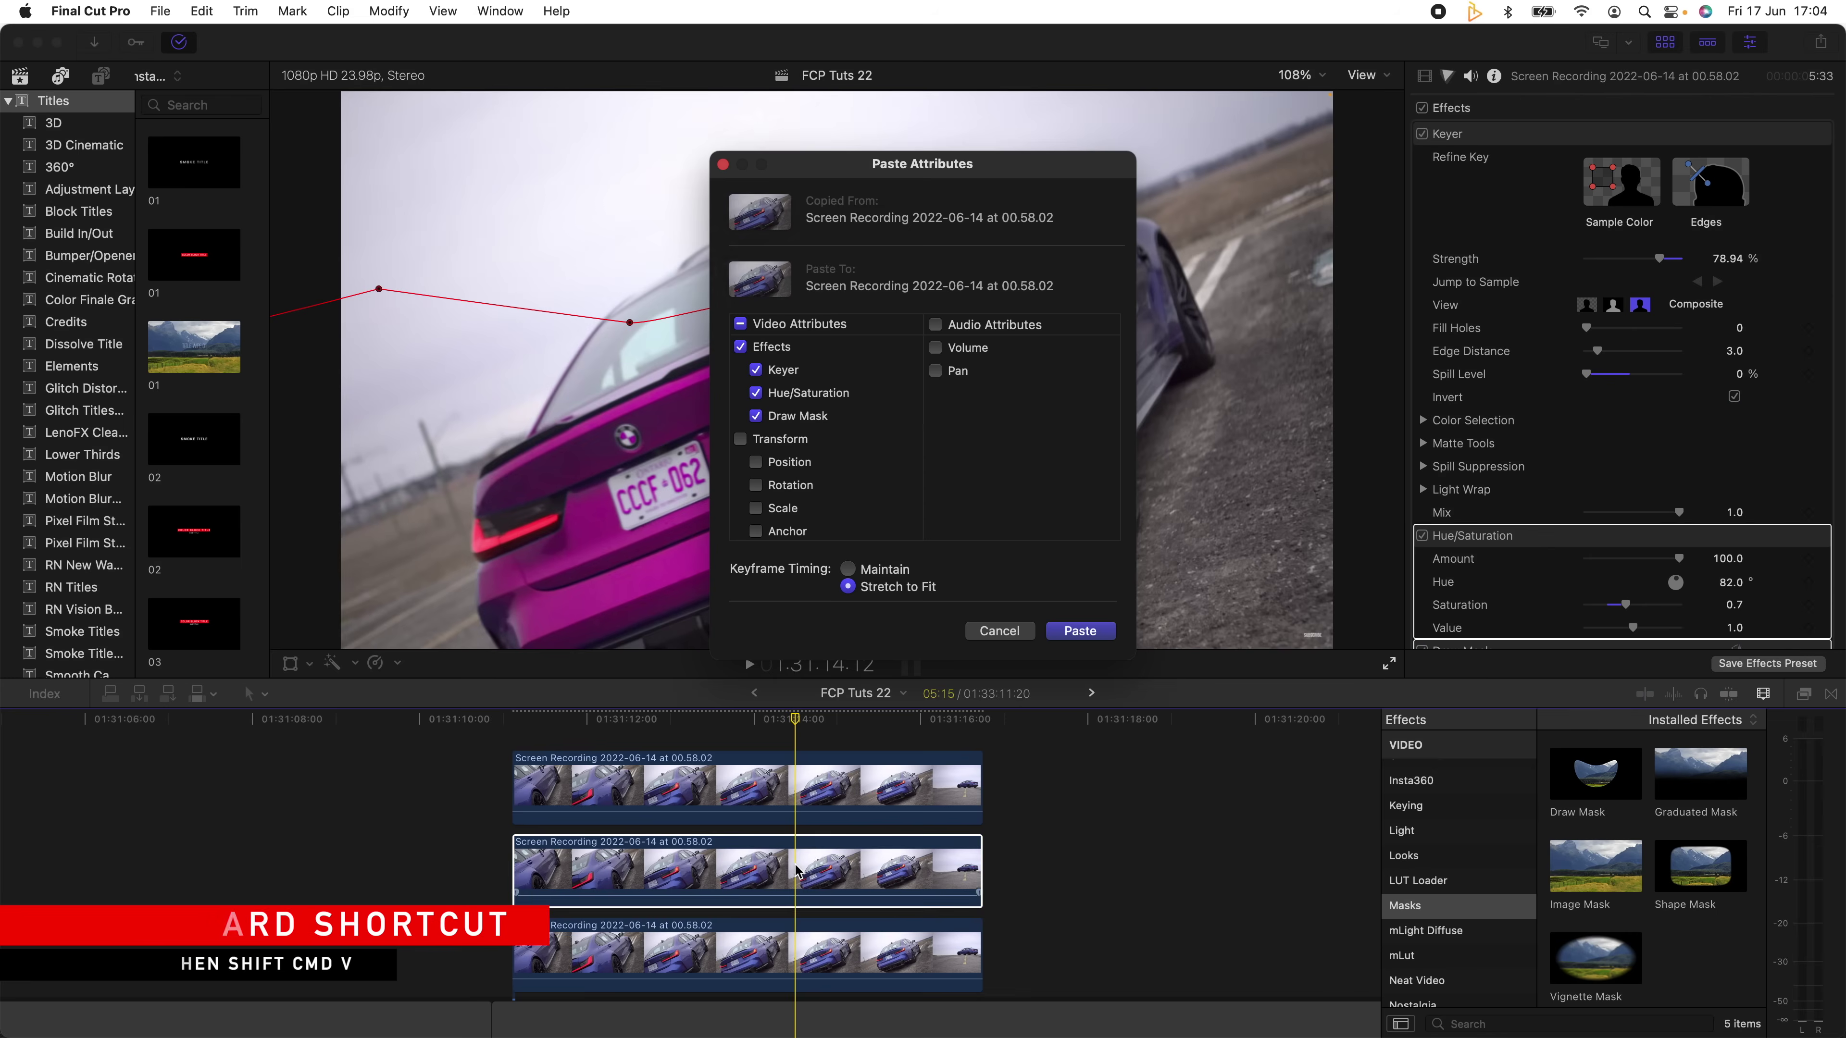
pyautogui.click(741, 324)
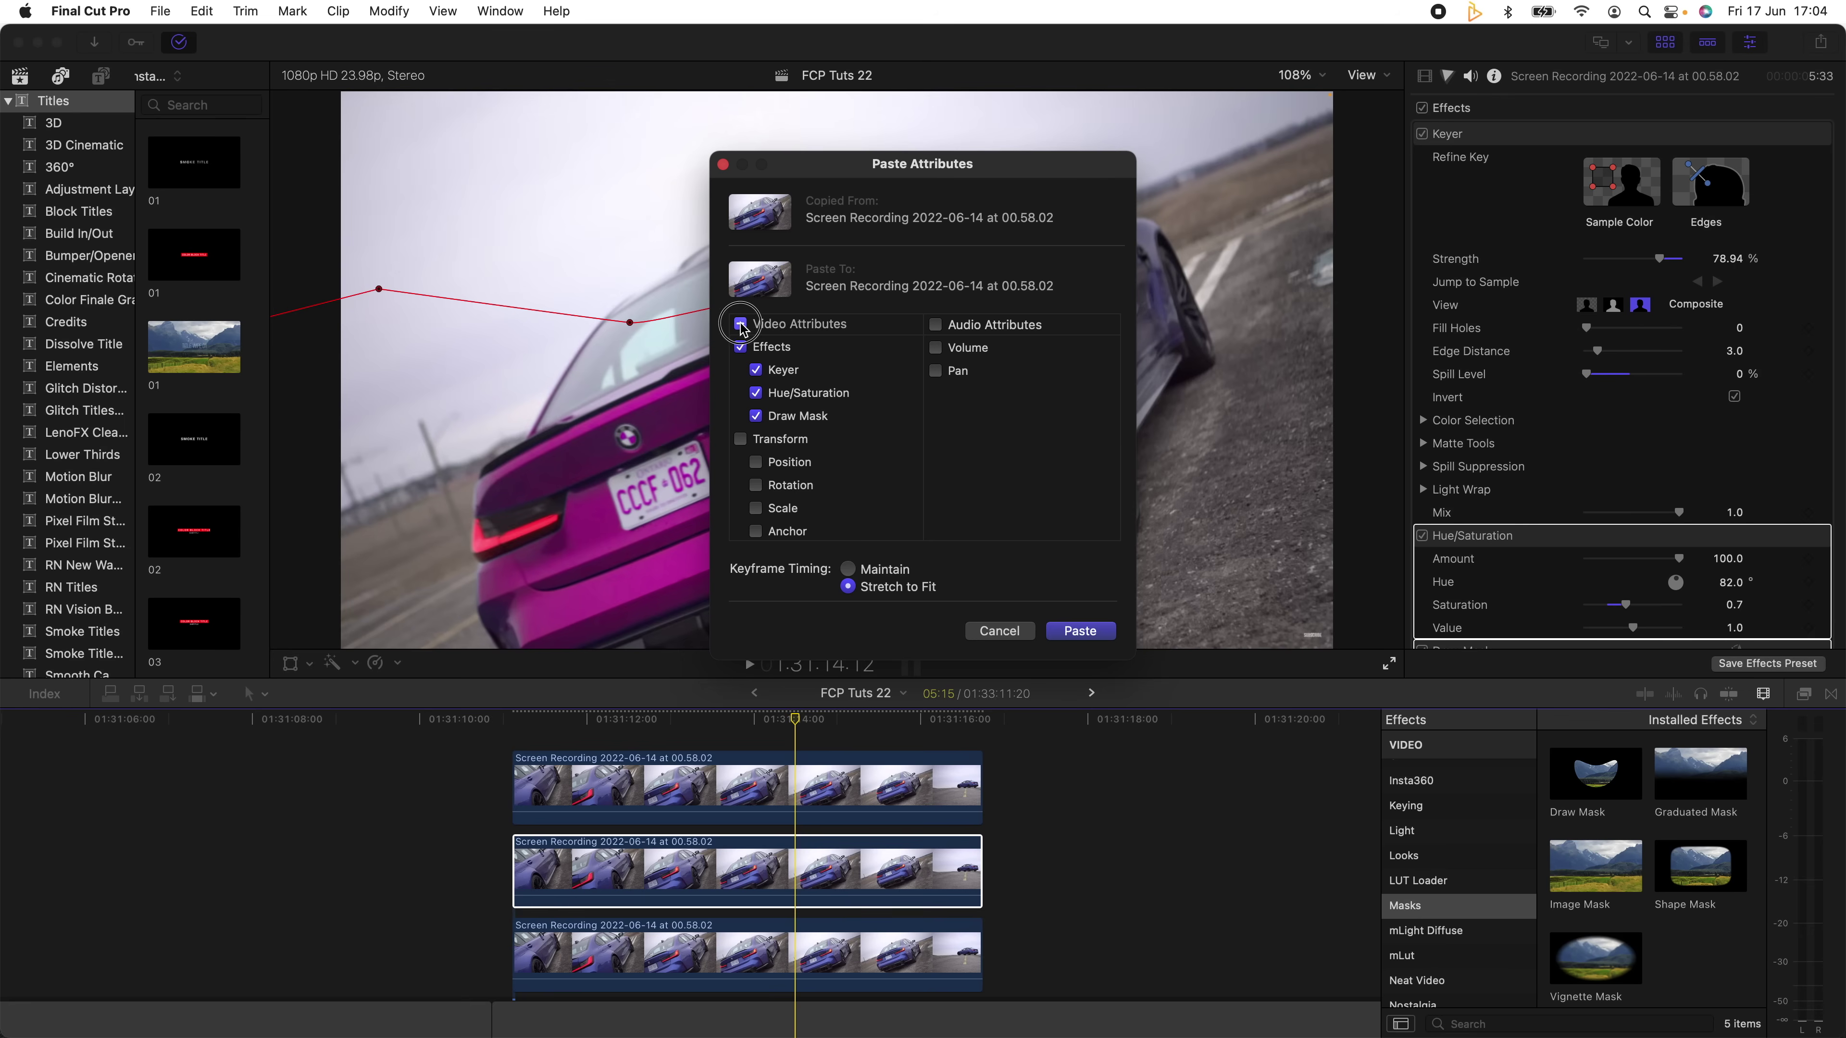
pyautogui.click(781, 420)
pyautogui.click(1079, 631)
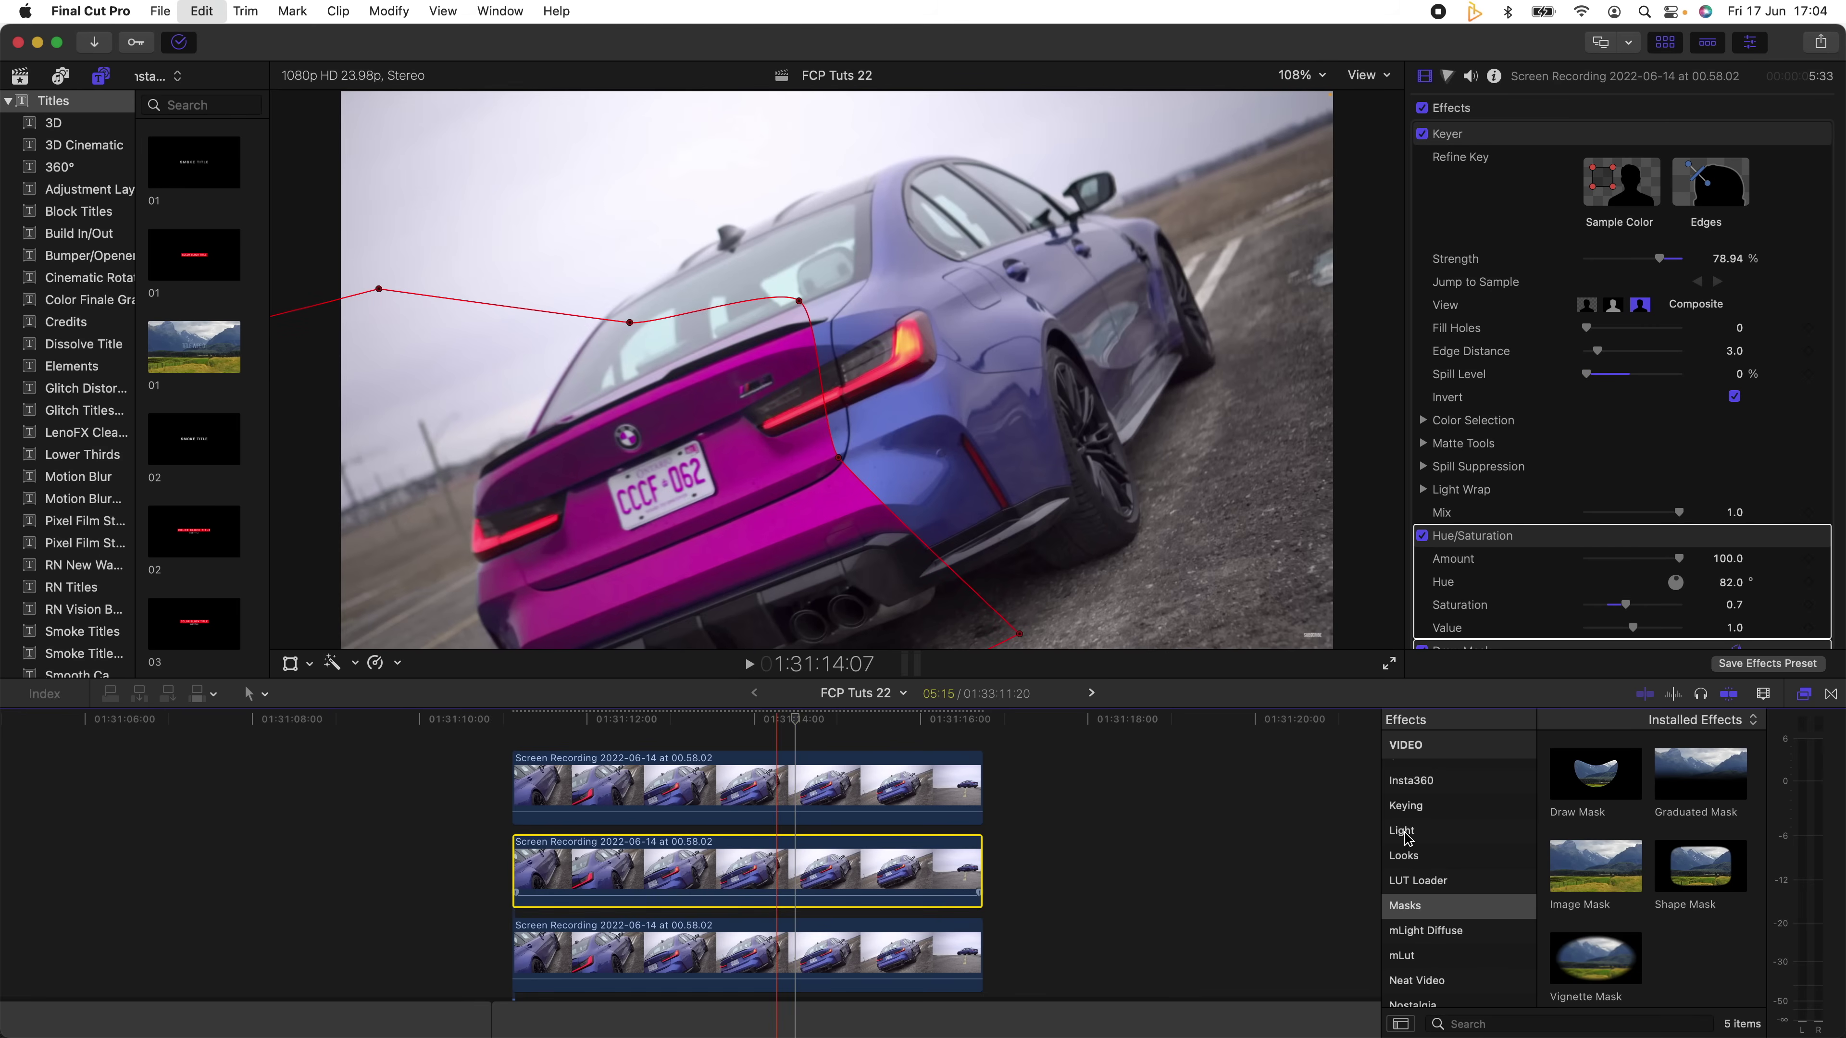
# Find the Outline Effect collection and drag the Neon effect onto the middle clip.
pyautogui.scroll(-6, 1531, 231)
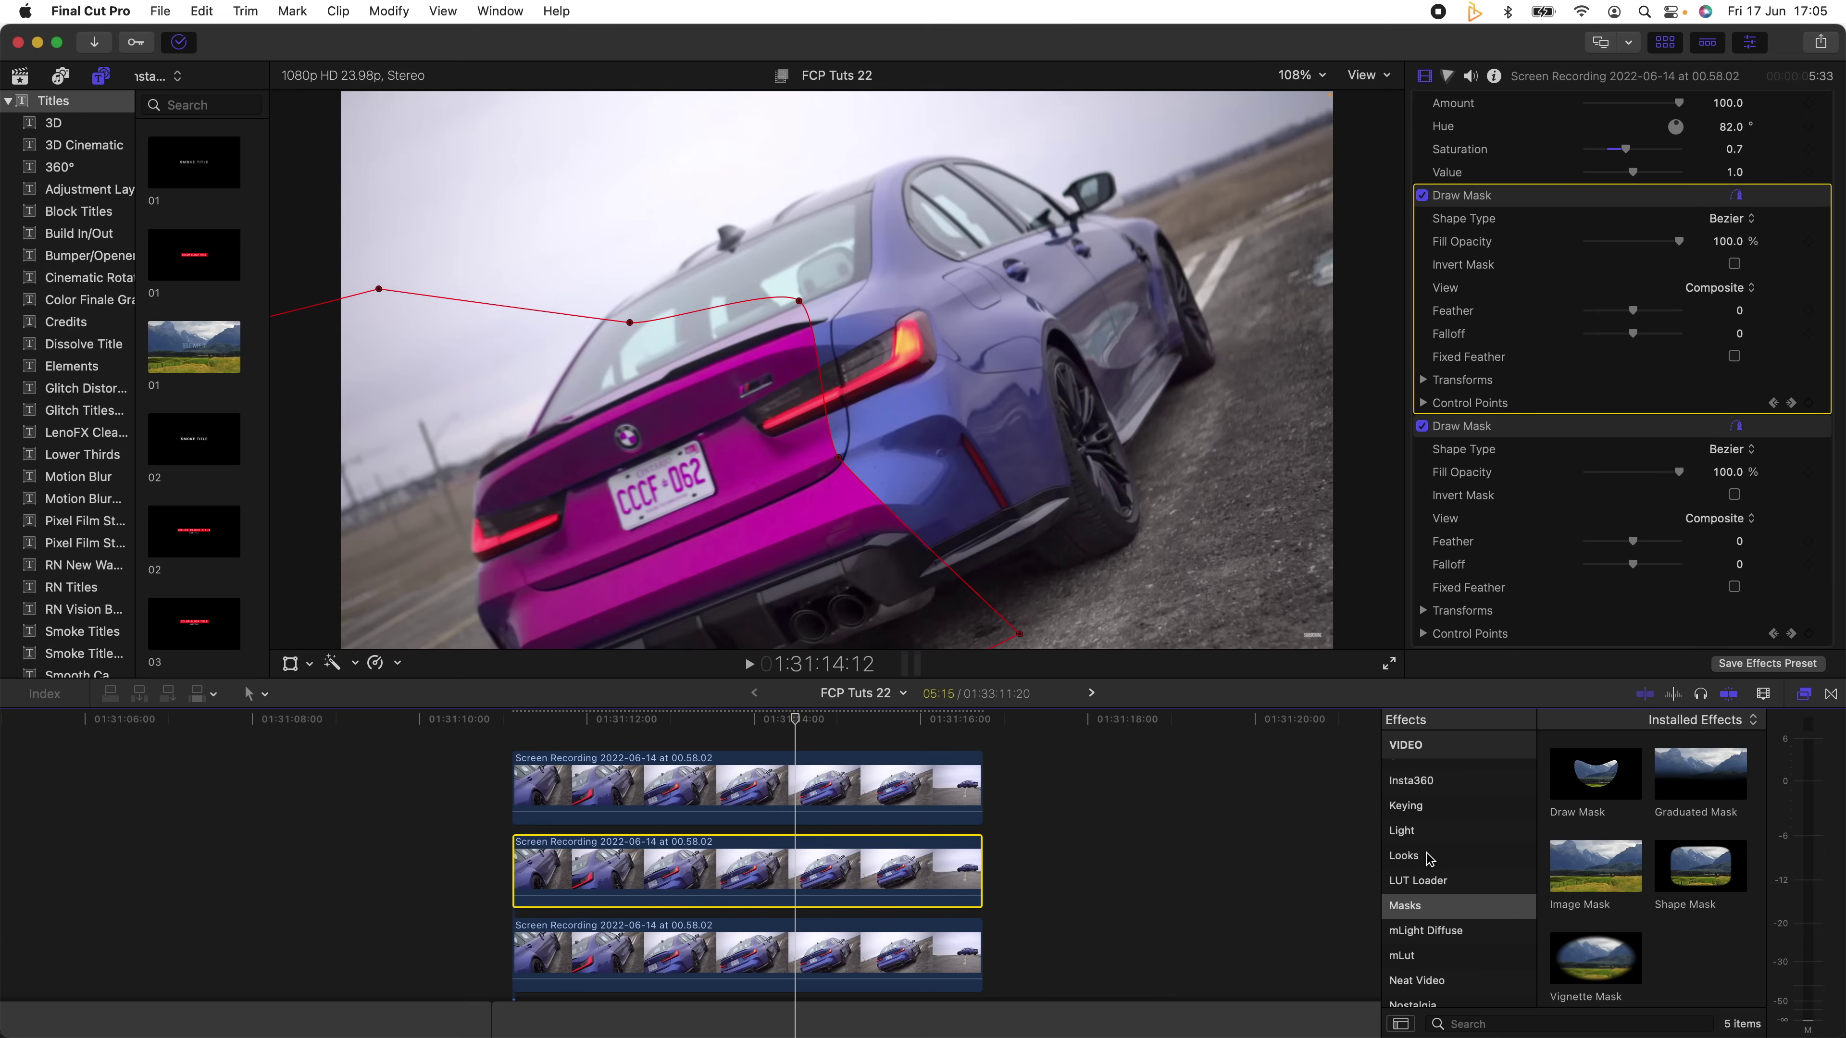
pyautogui.scroll(-6, 1430, 871)
pyautogui.scroll(3, 1433, 870)
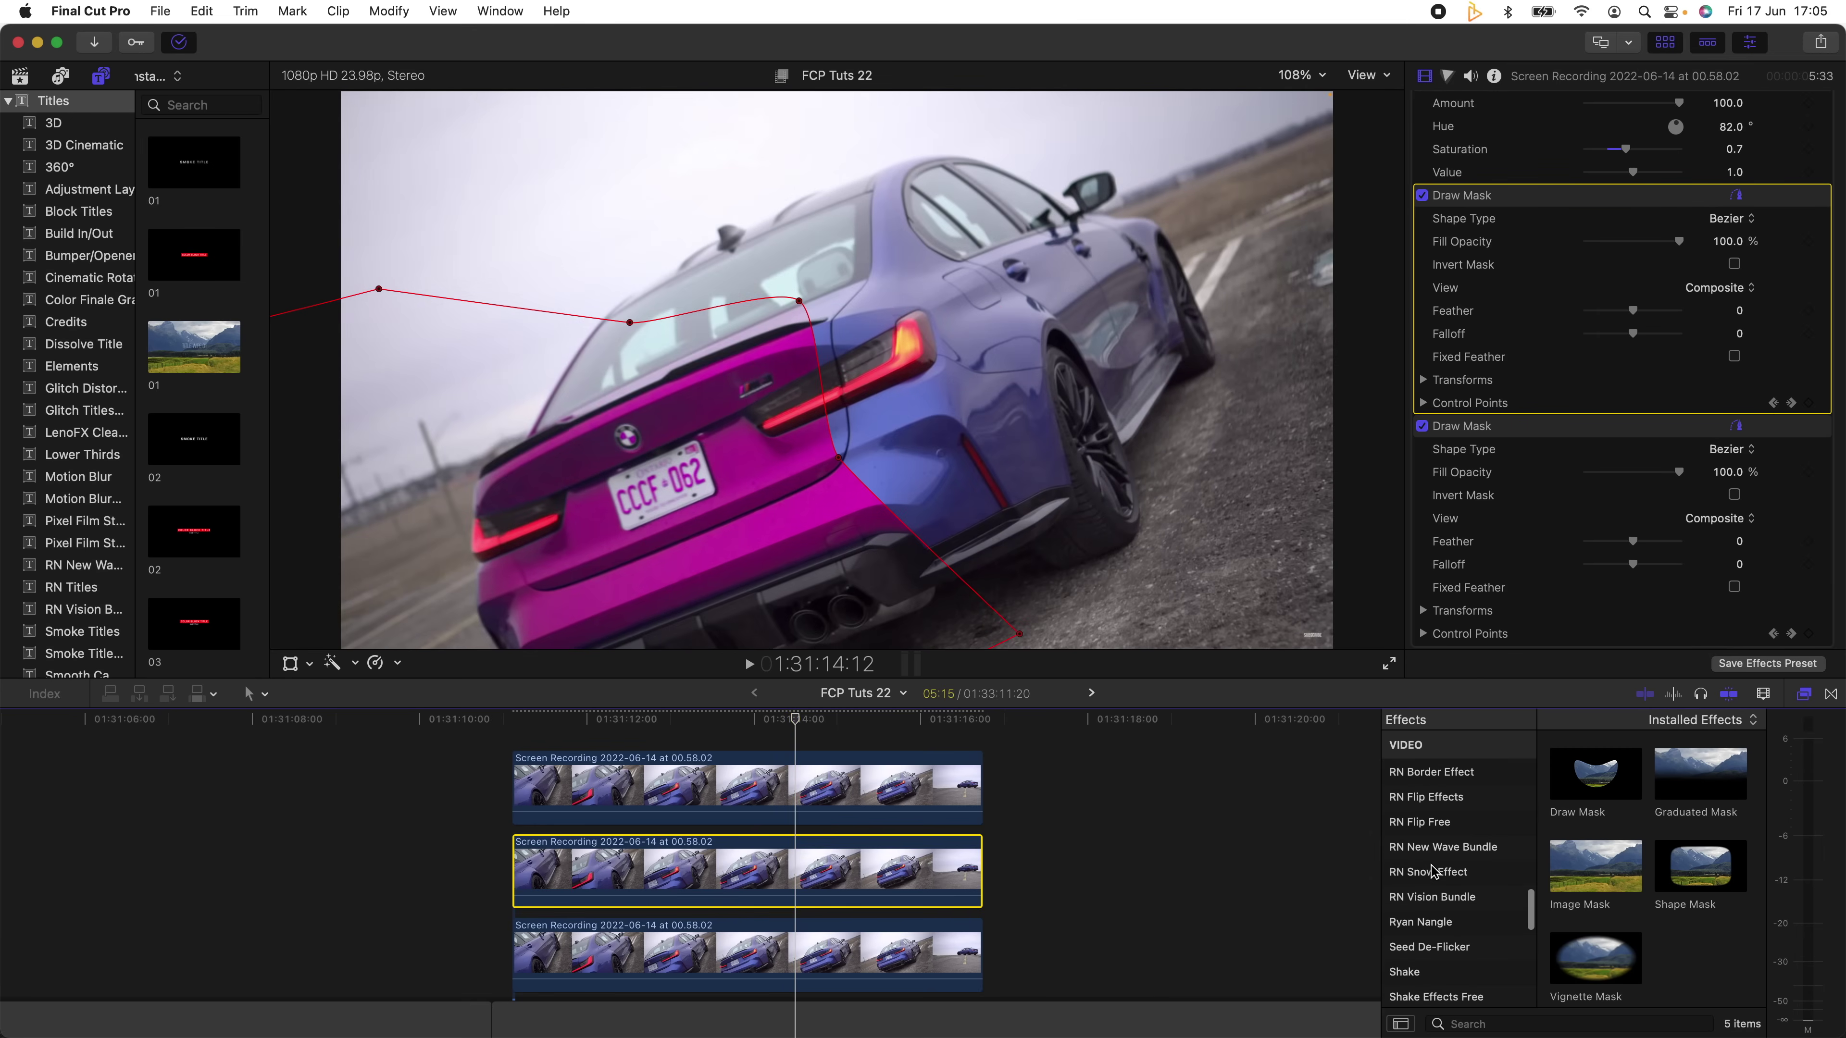
pyautogui.scroll(5, 1442, 871)
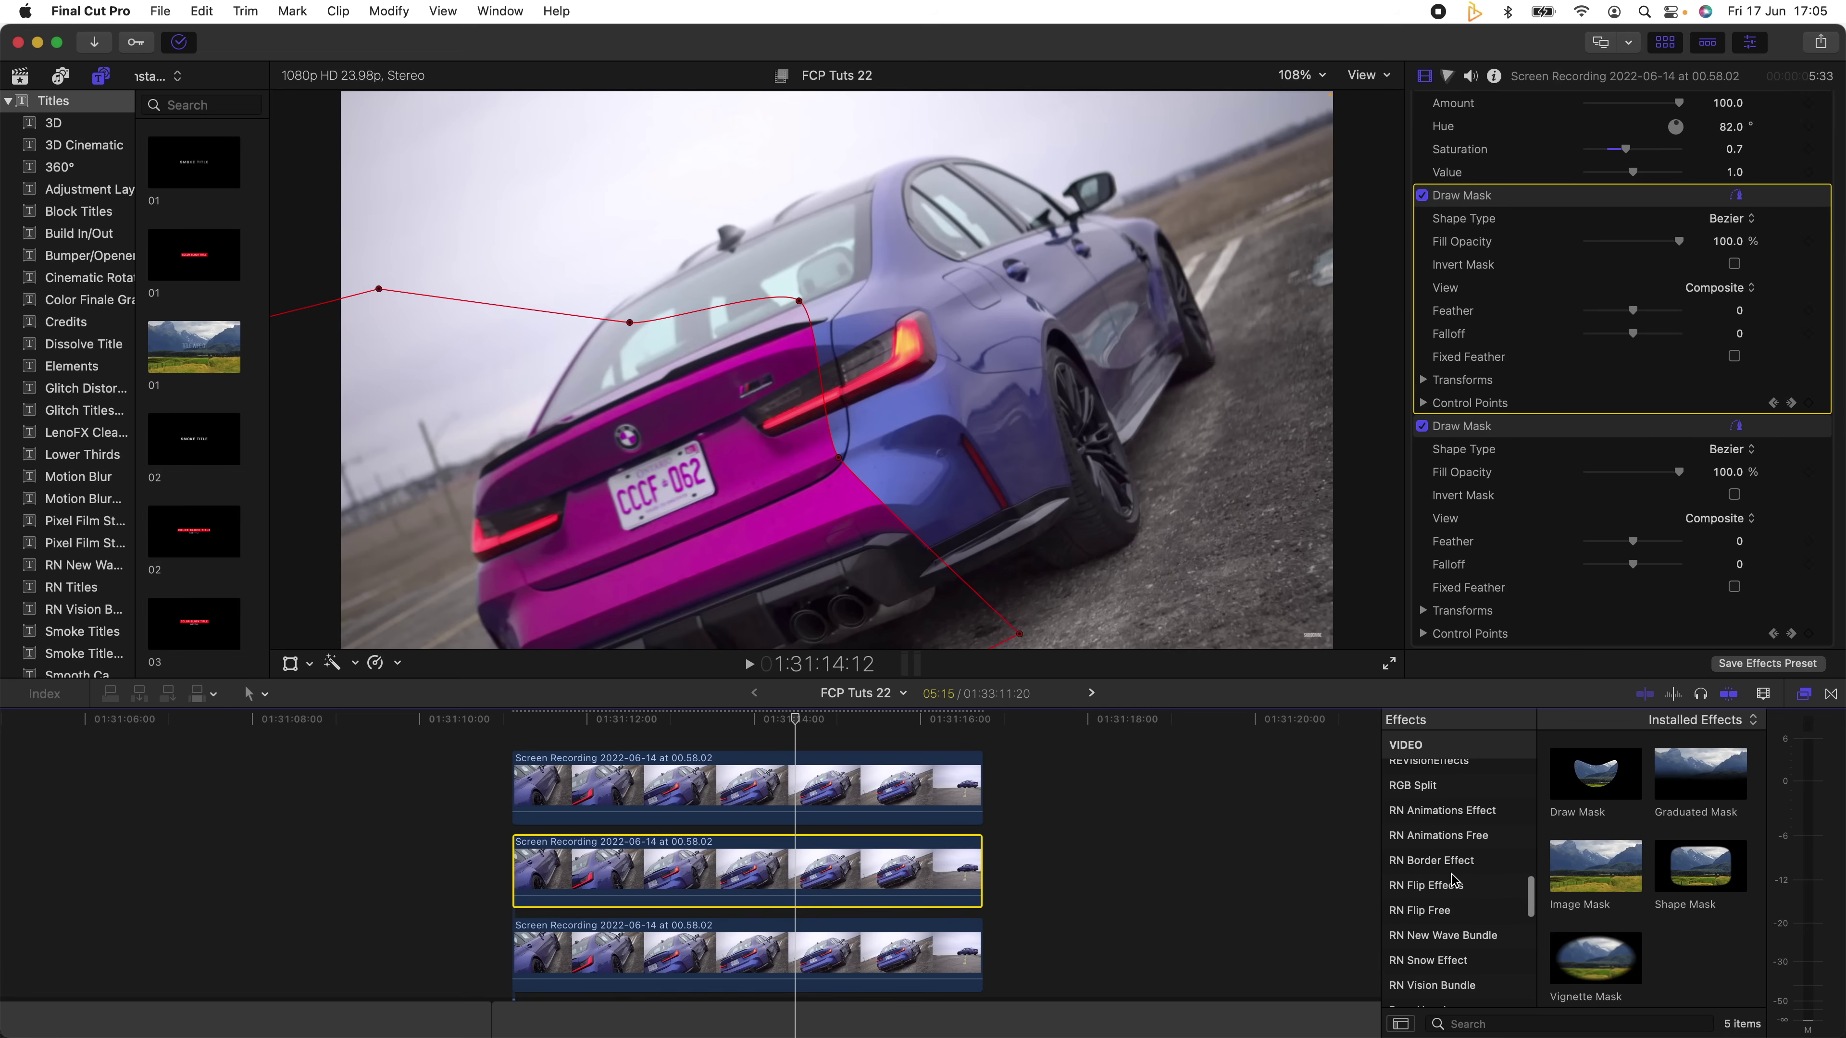
pyautogui.scroll(4, 1455, 881)
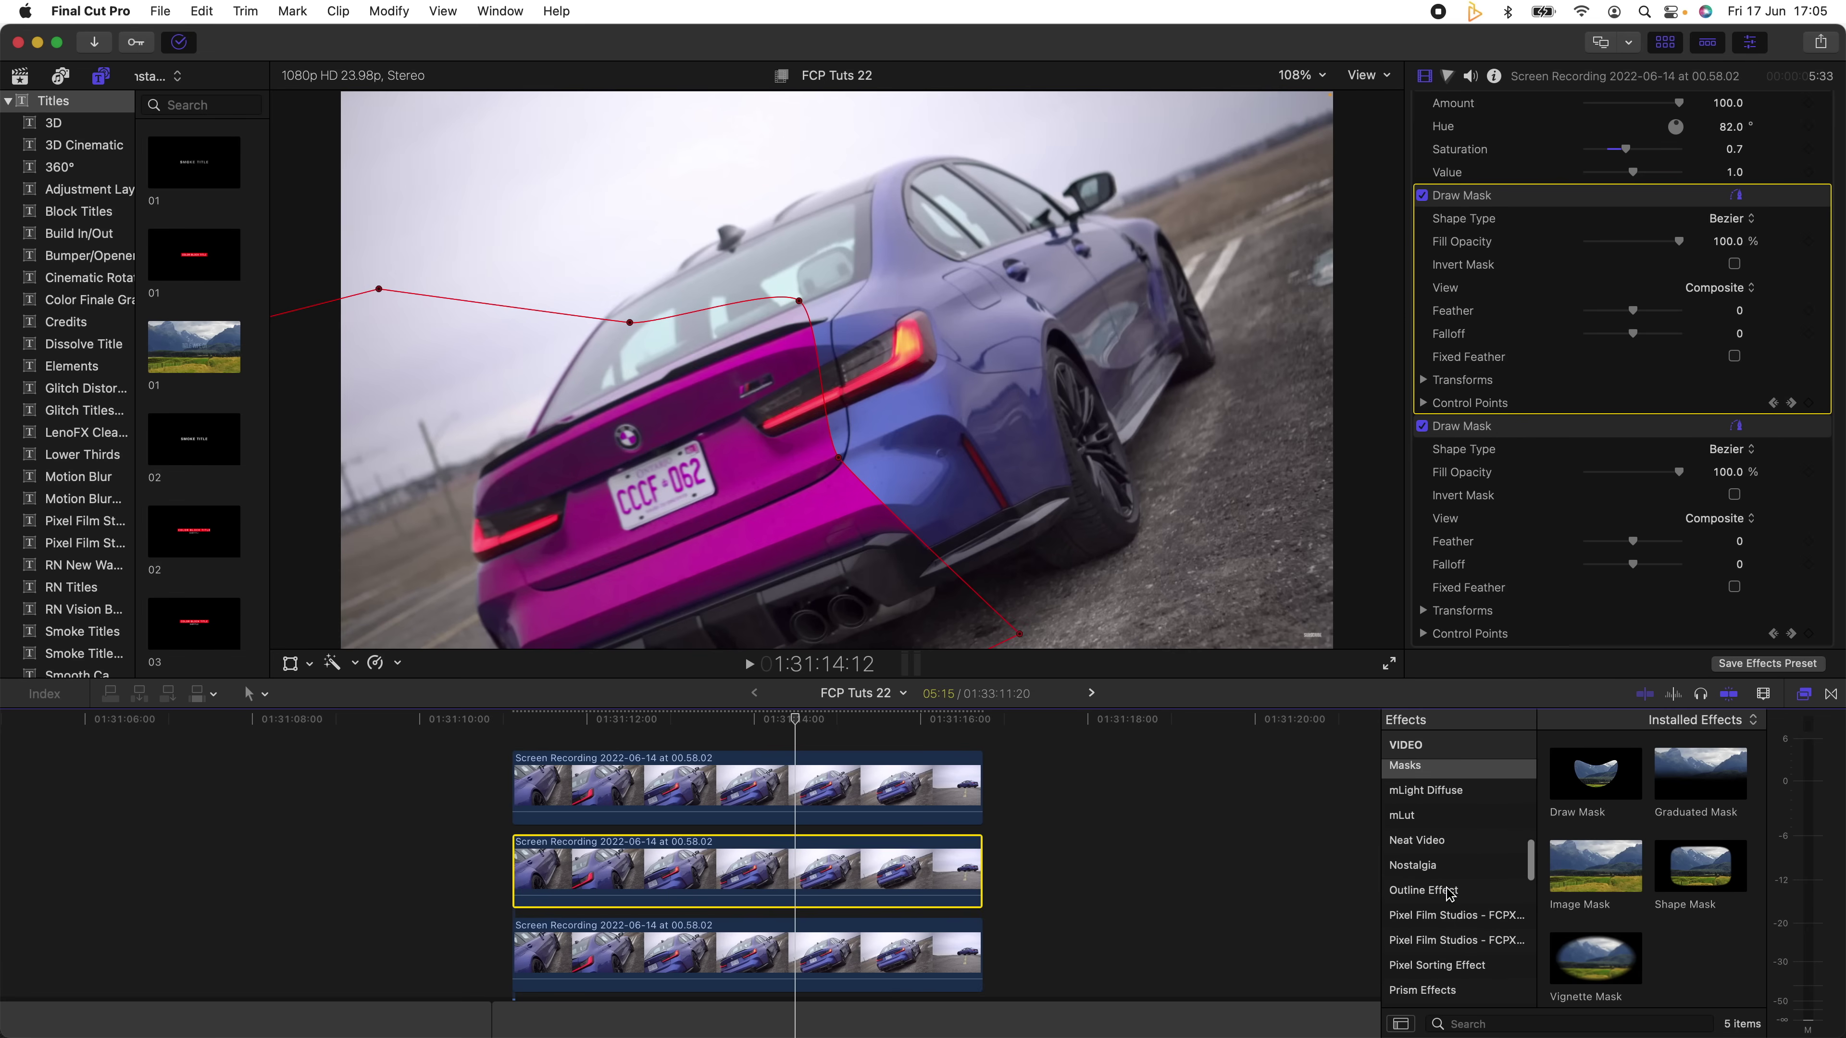
pyautogui.click(1439, 891)
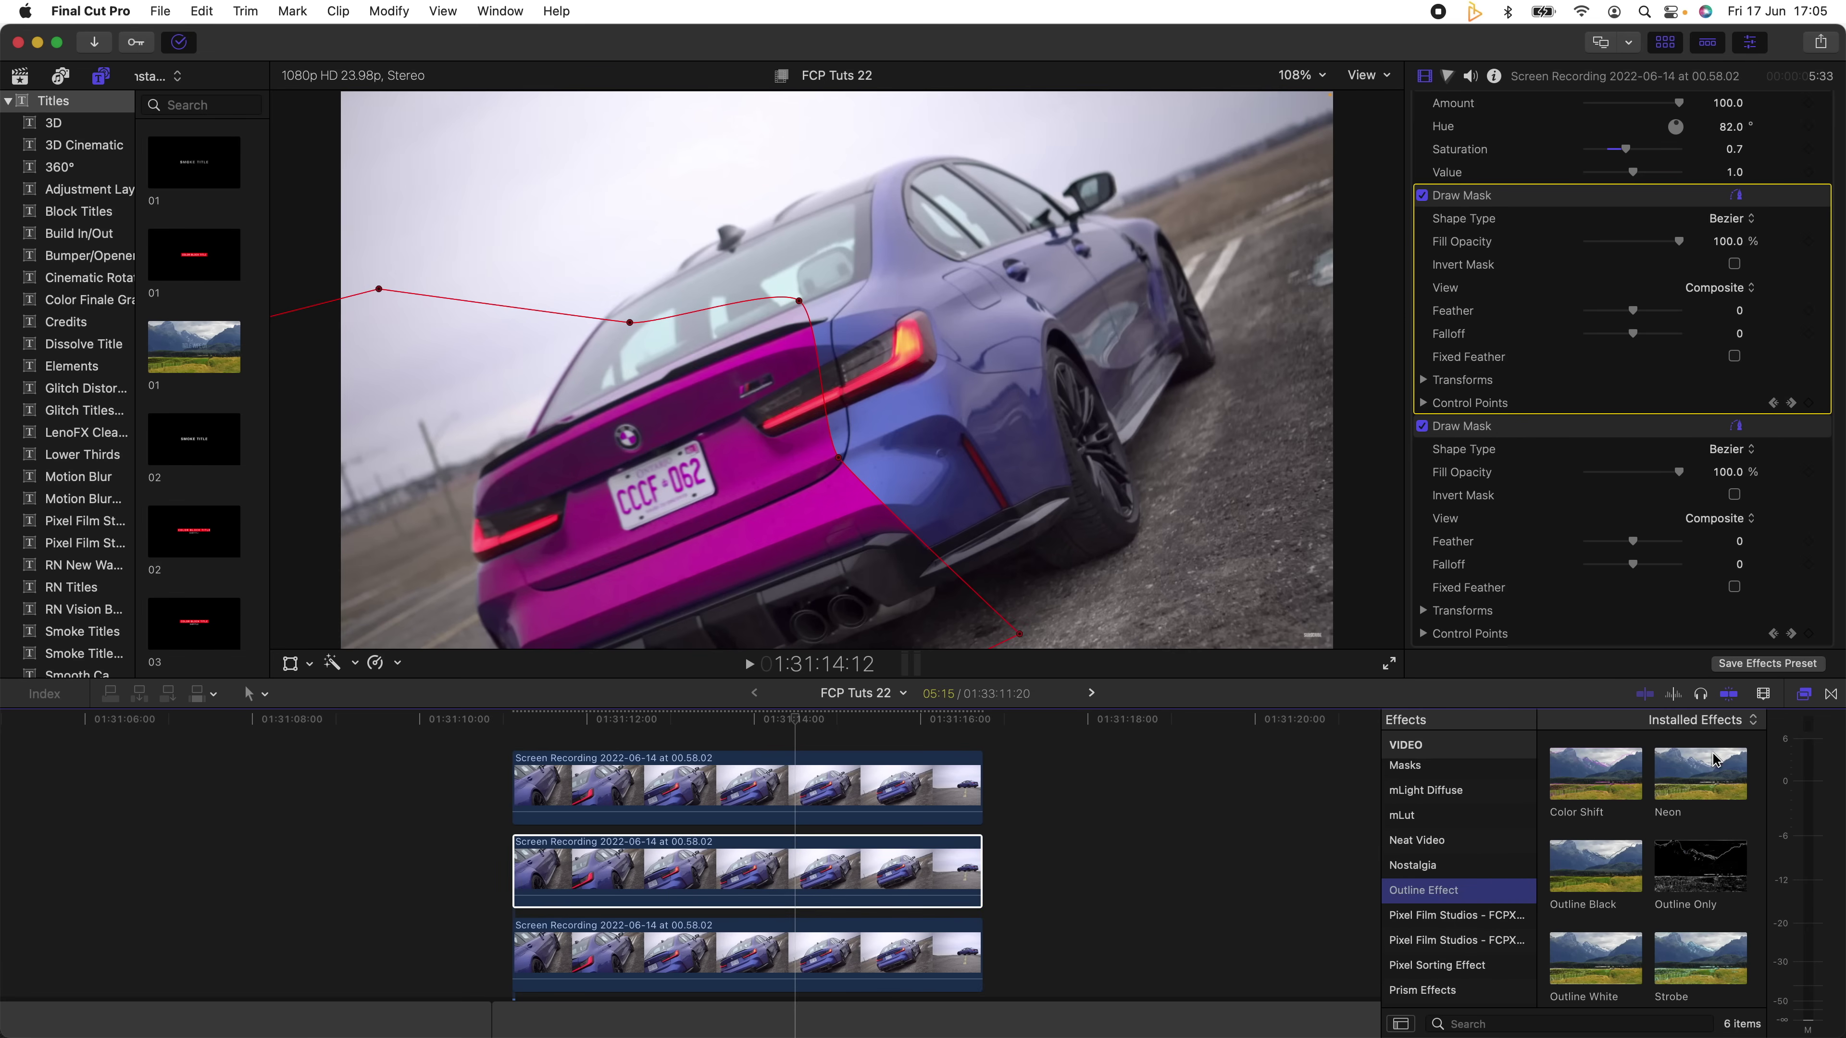
pyautogui.moveTo(1701, 778); pyautogui.dragTo(799, 865)
pyautogui.click(790, 722)
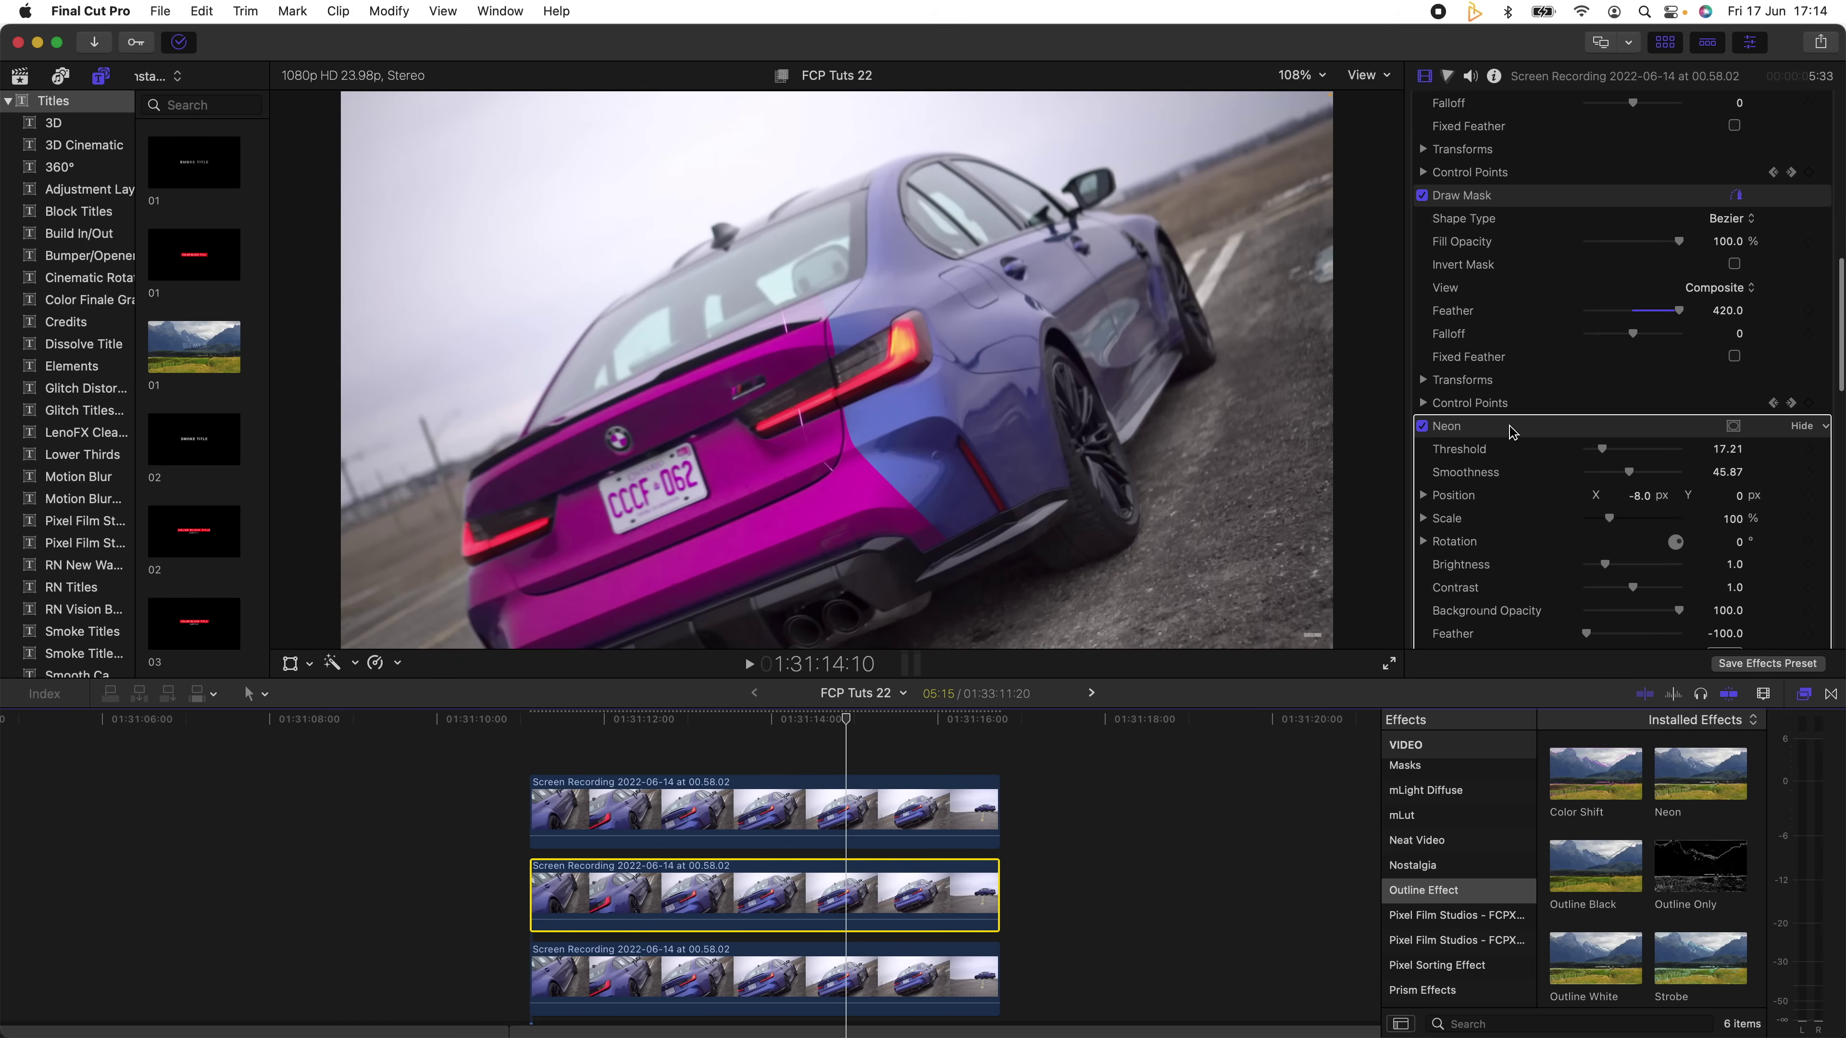
# Reorder the middle clip's effect stack so Neon sits between the two Draw Mask effects.
pyautogui.scroll(-10, 1497, 436)
pyautogui.scroll(10, 1495, 440)
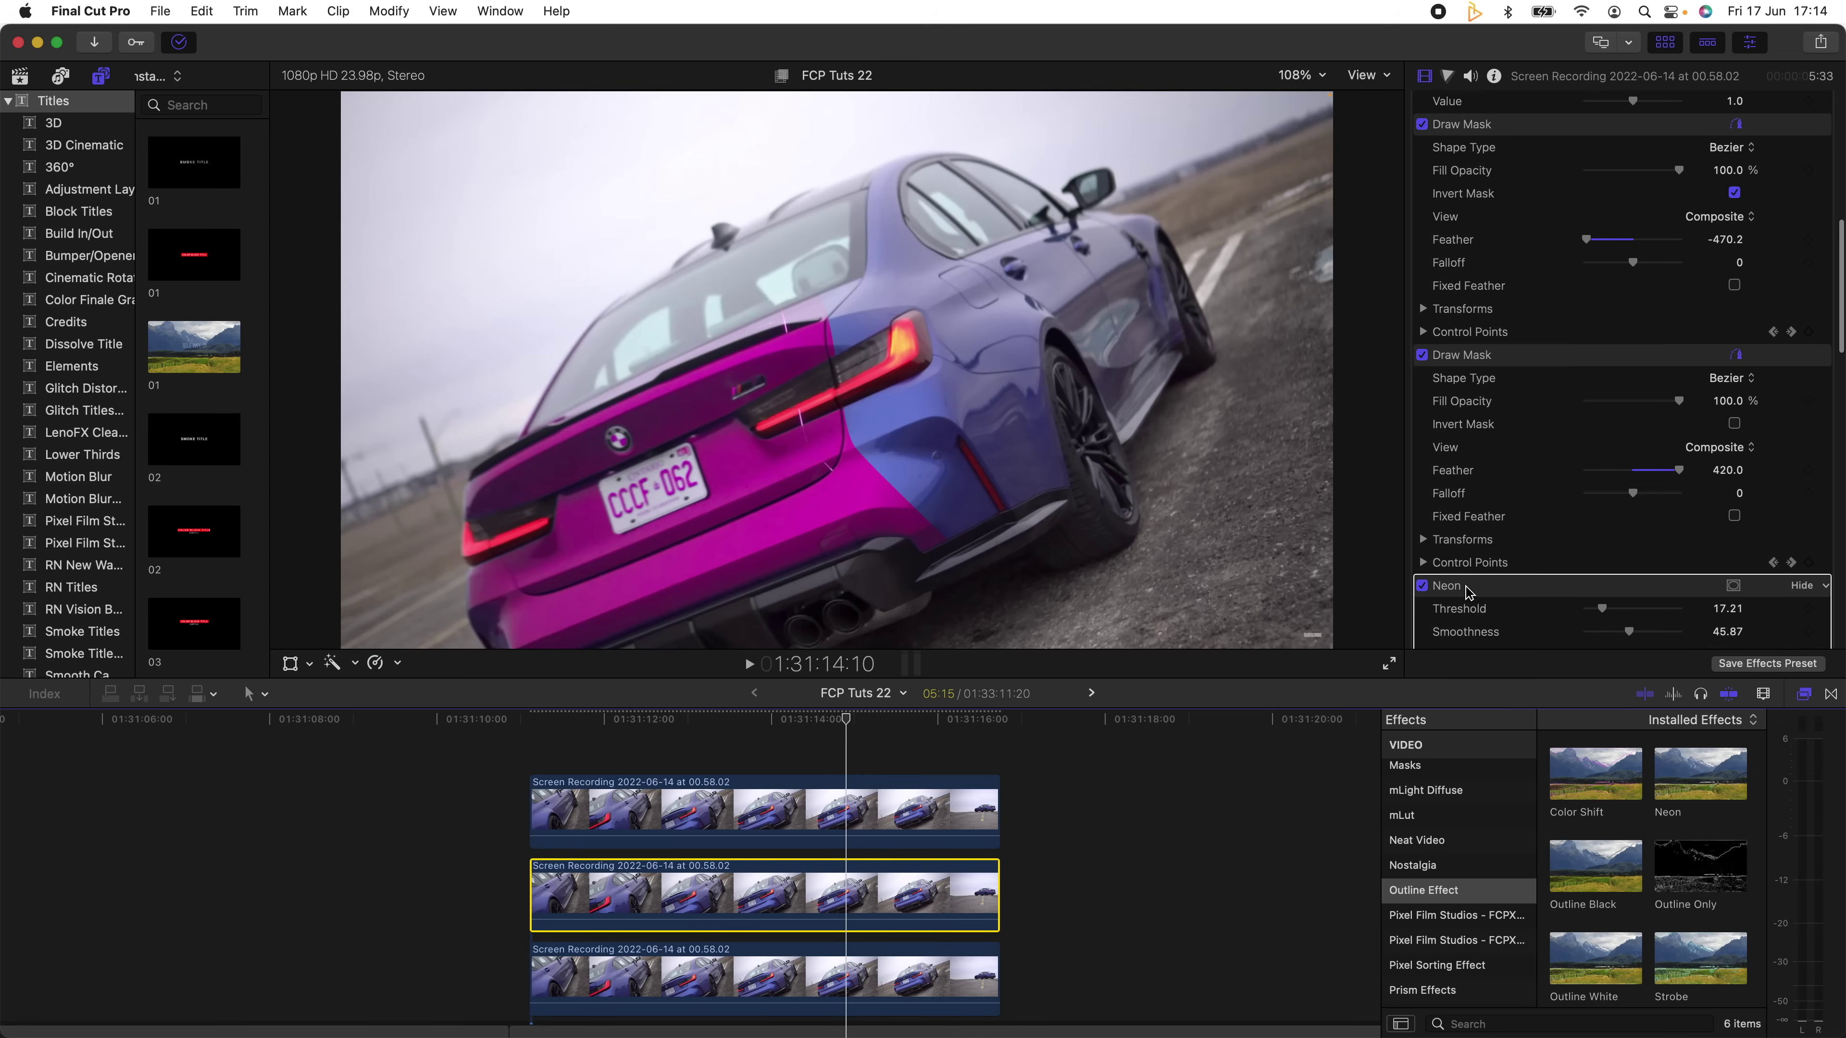
pyautogui.moveTo(1448, 586); pyautogui.dragTo(1482, 145)
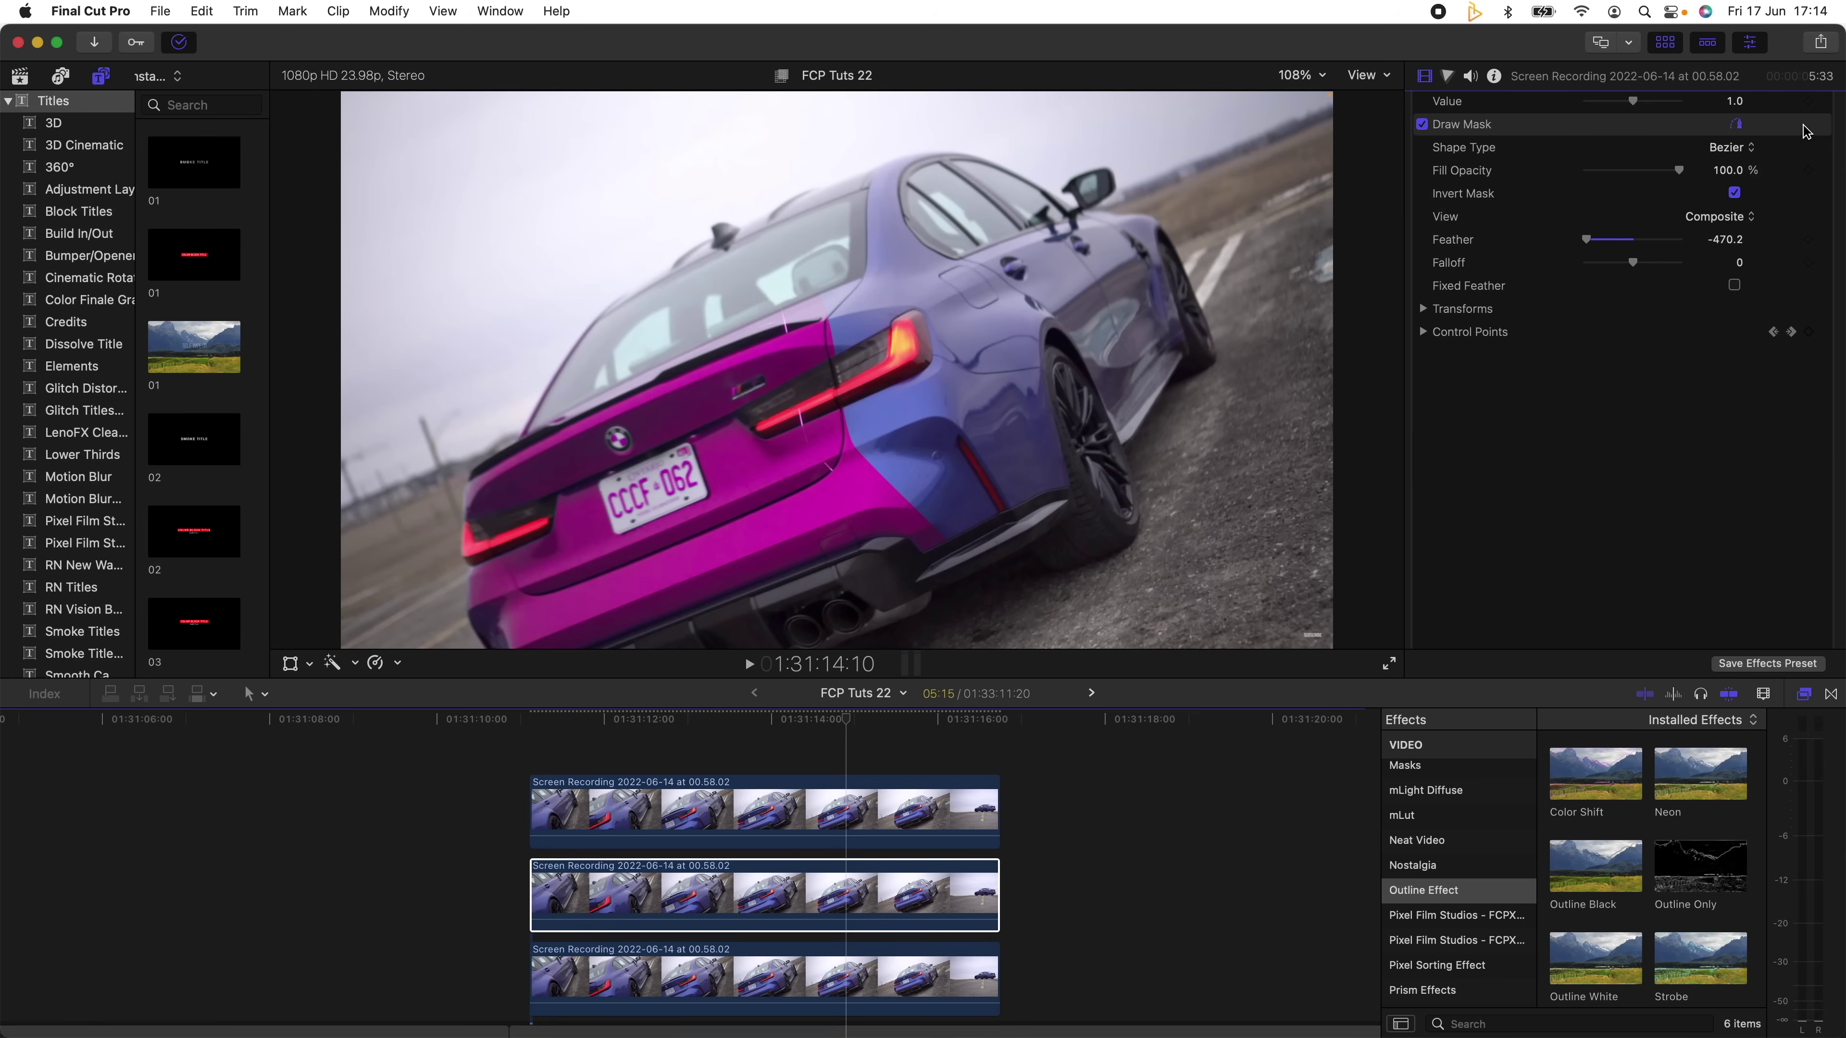
pyautogui.moveTo(1804, 131)
pyautogui.mouseDown()
pyautogui.moveTo(1592, 153)
pyautogui.moveTo(1668, 502)
pyautogui.moveTo(1458, 117)
pyautogui.mouseUp()
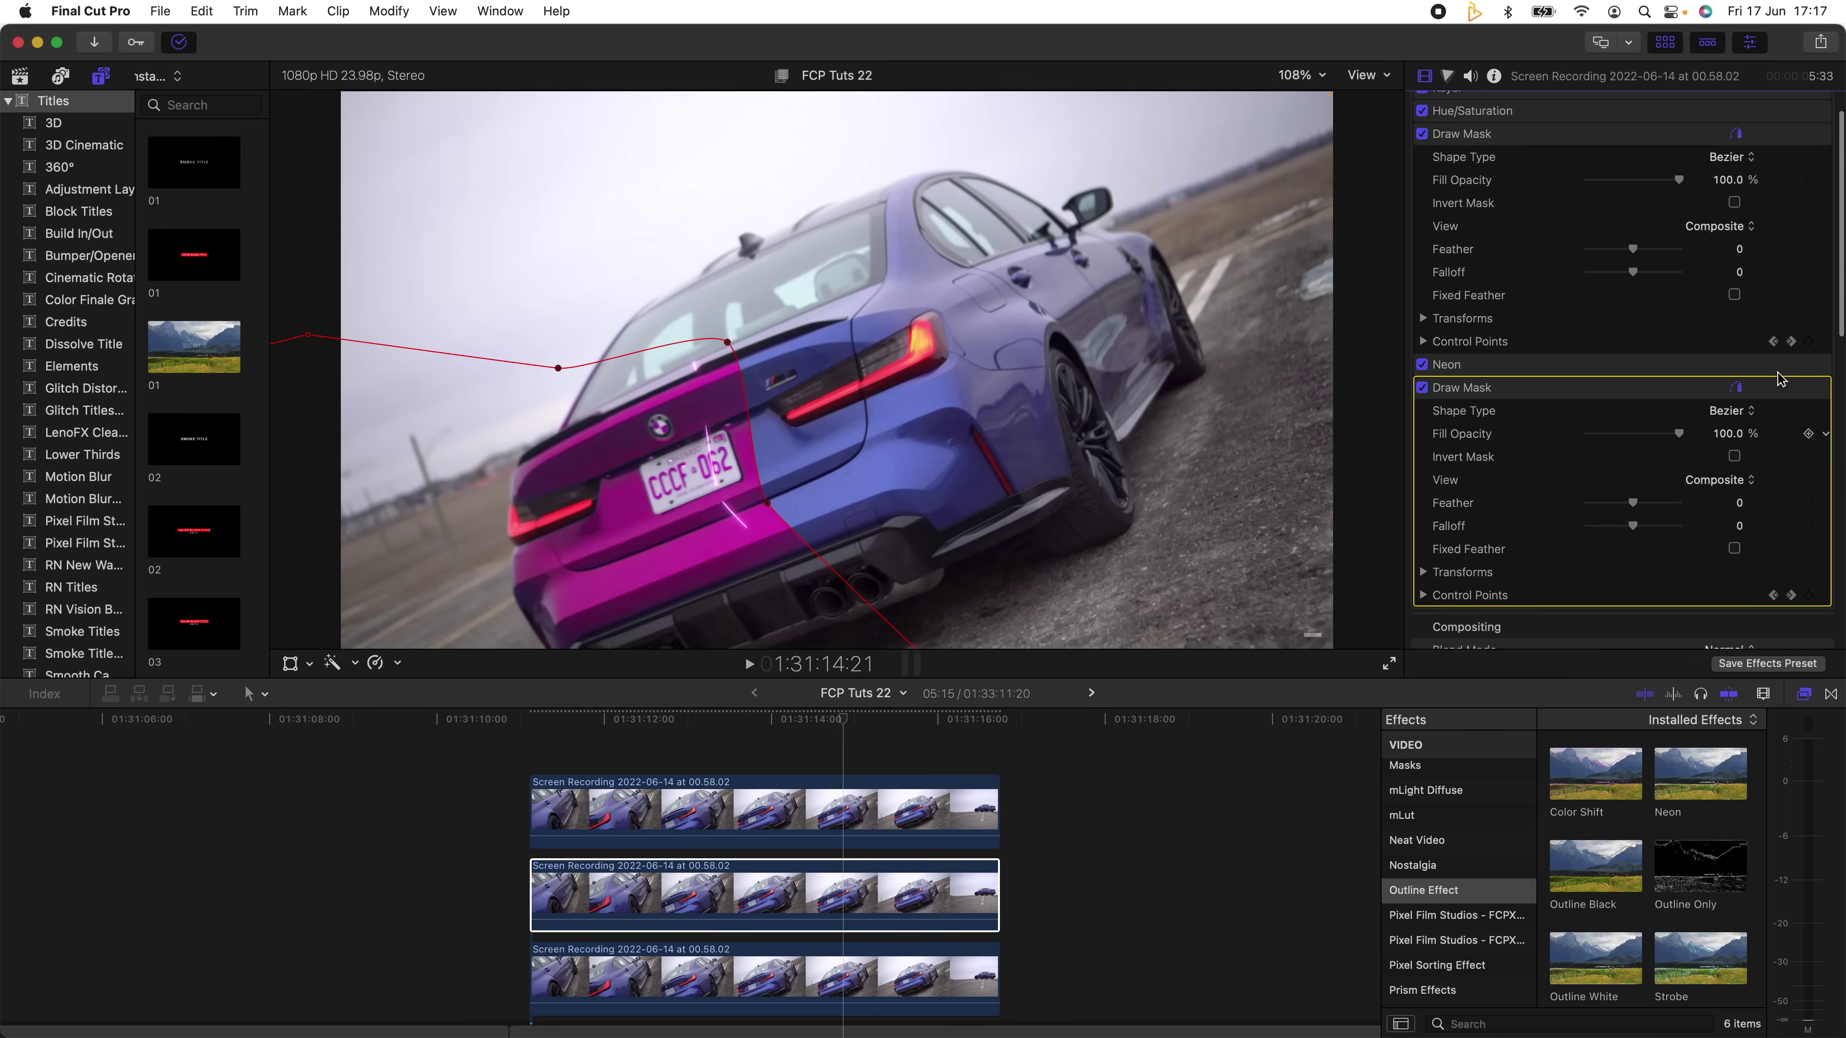
# Set the first Draw Mask's feather to 926.0, spreading the pink glow across the car's rear.
pyautogui.click(1554, 256)
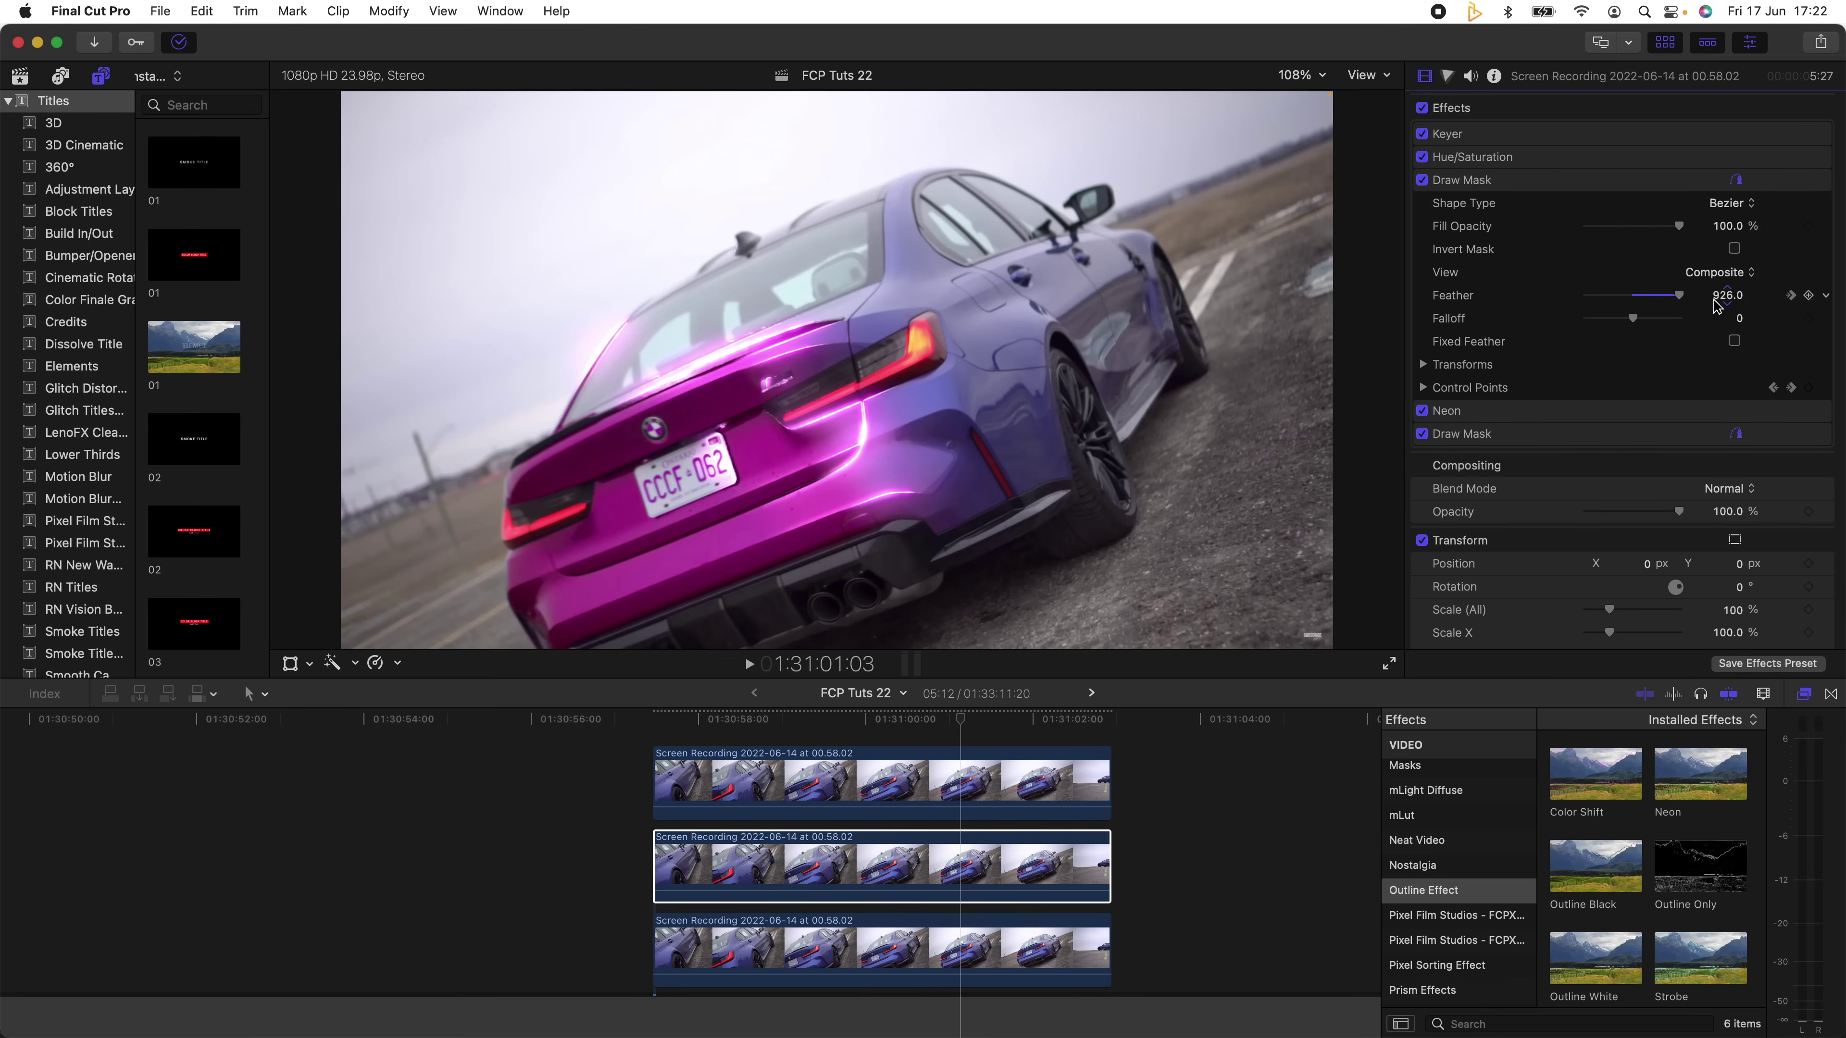
# Expand the Neon effect to review Threshold 4.02, Smoothness 38.23, Brightness 2.84 and pink Highlights.
pyautogui.click(1800, 412)
pyautogui.scroll(-3, 1647, 336)
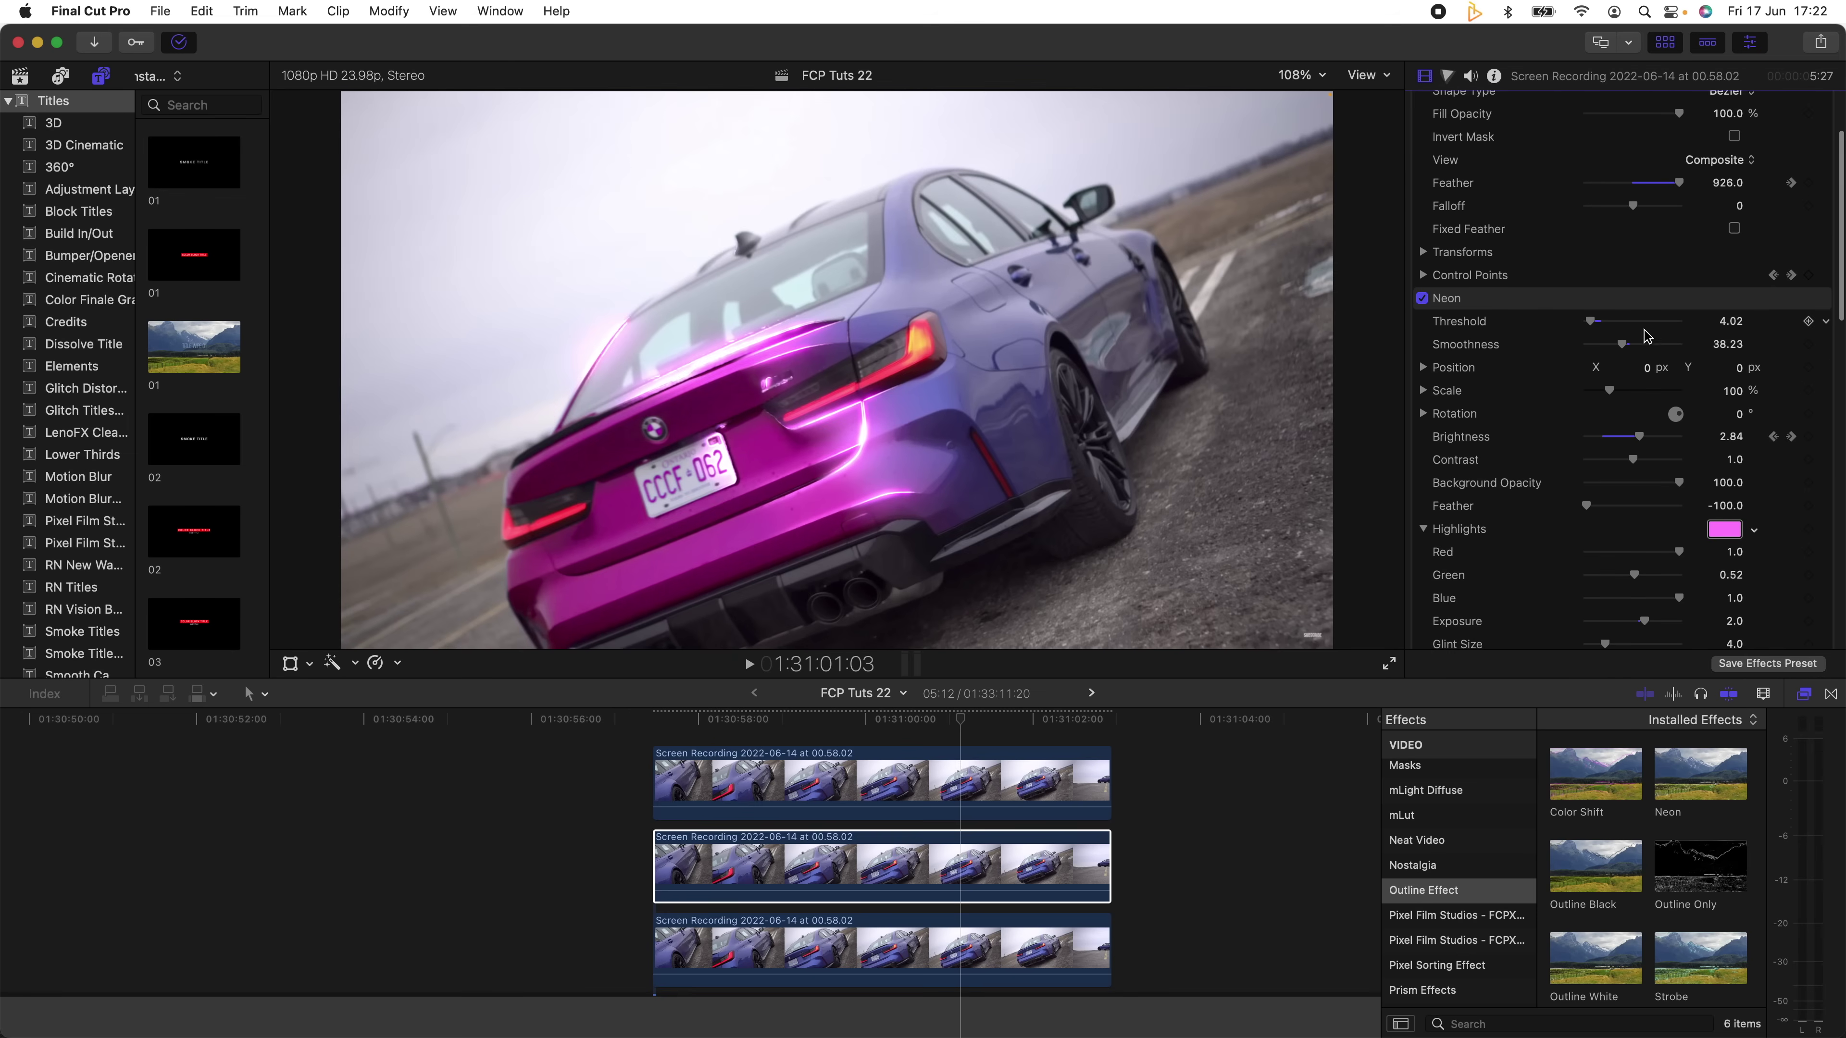
pyautogui.scroll(-1, 1647, 335)
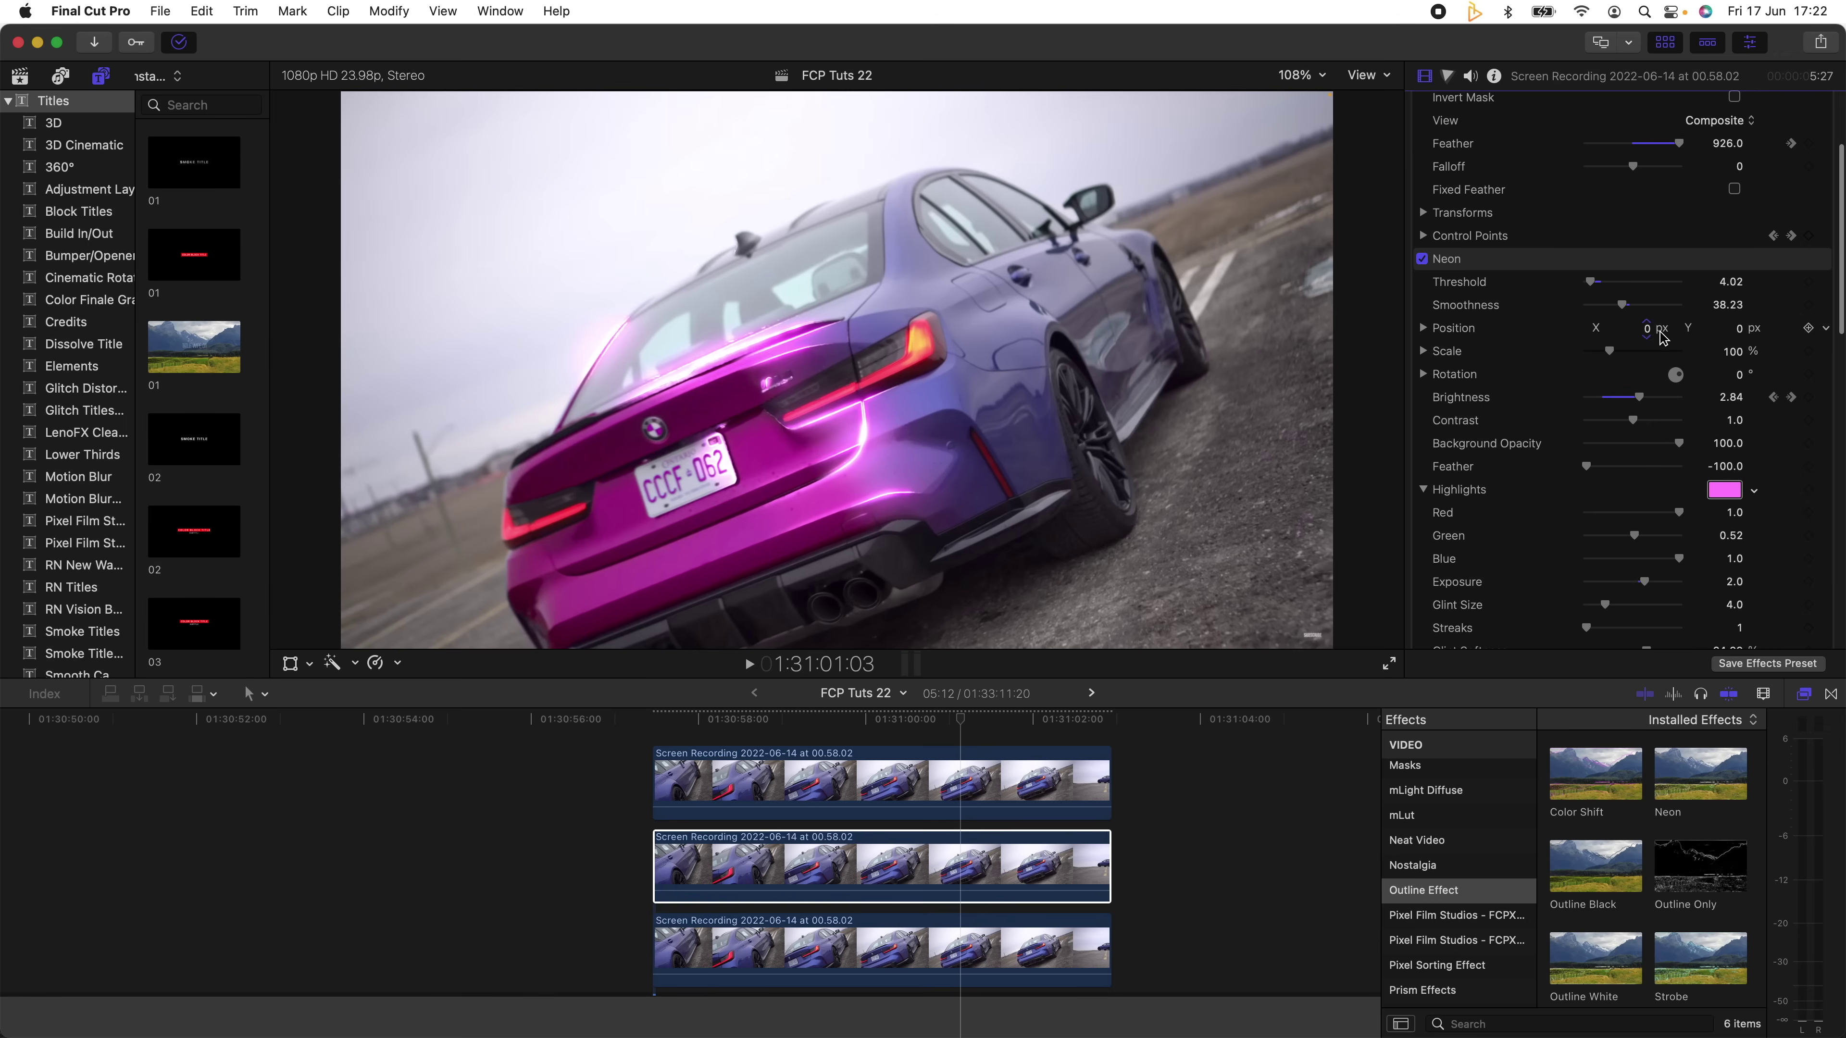
pyautogui.scroll(-3, 1687, 328)
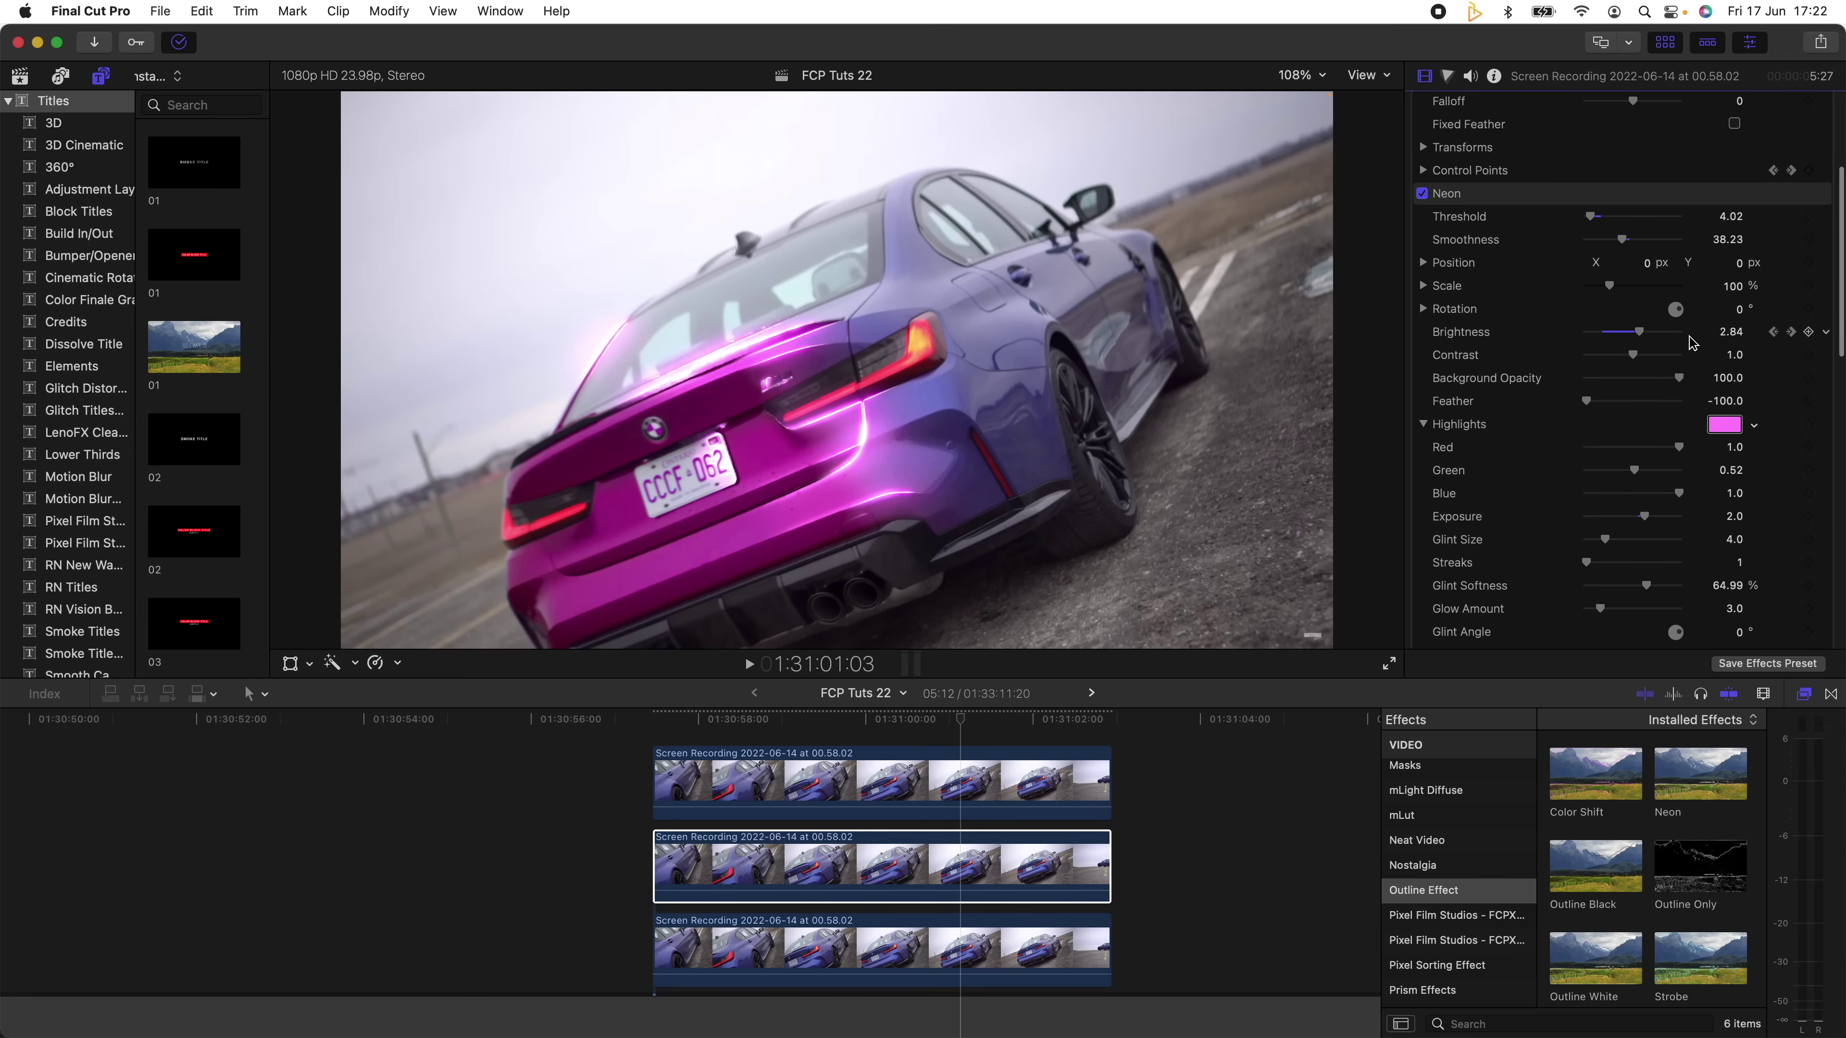
pyautogui.scroll(-4, 1631, 364)
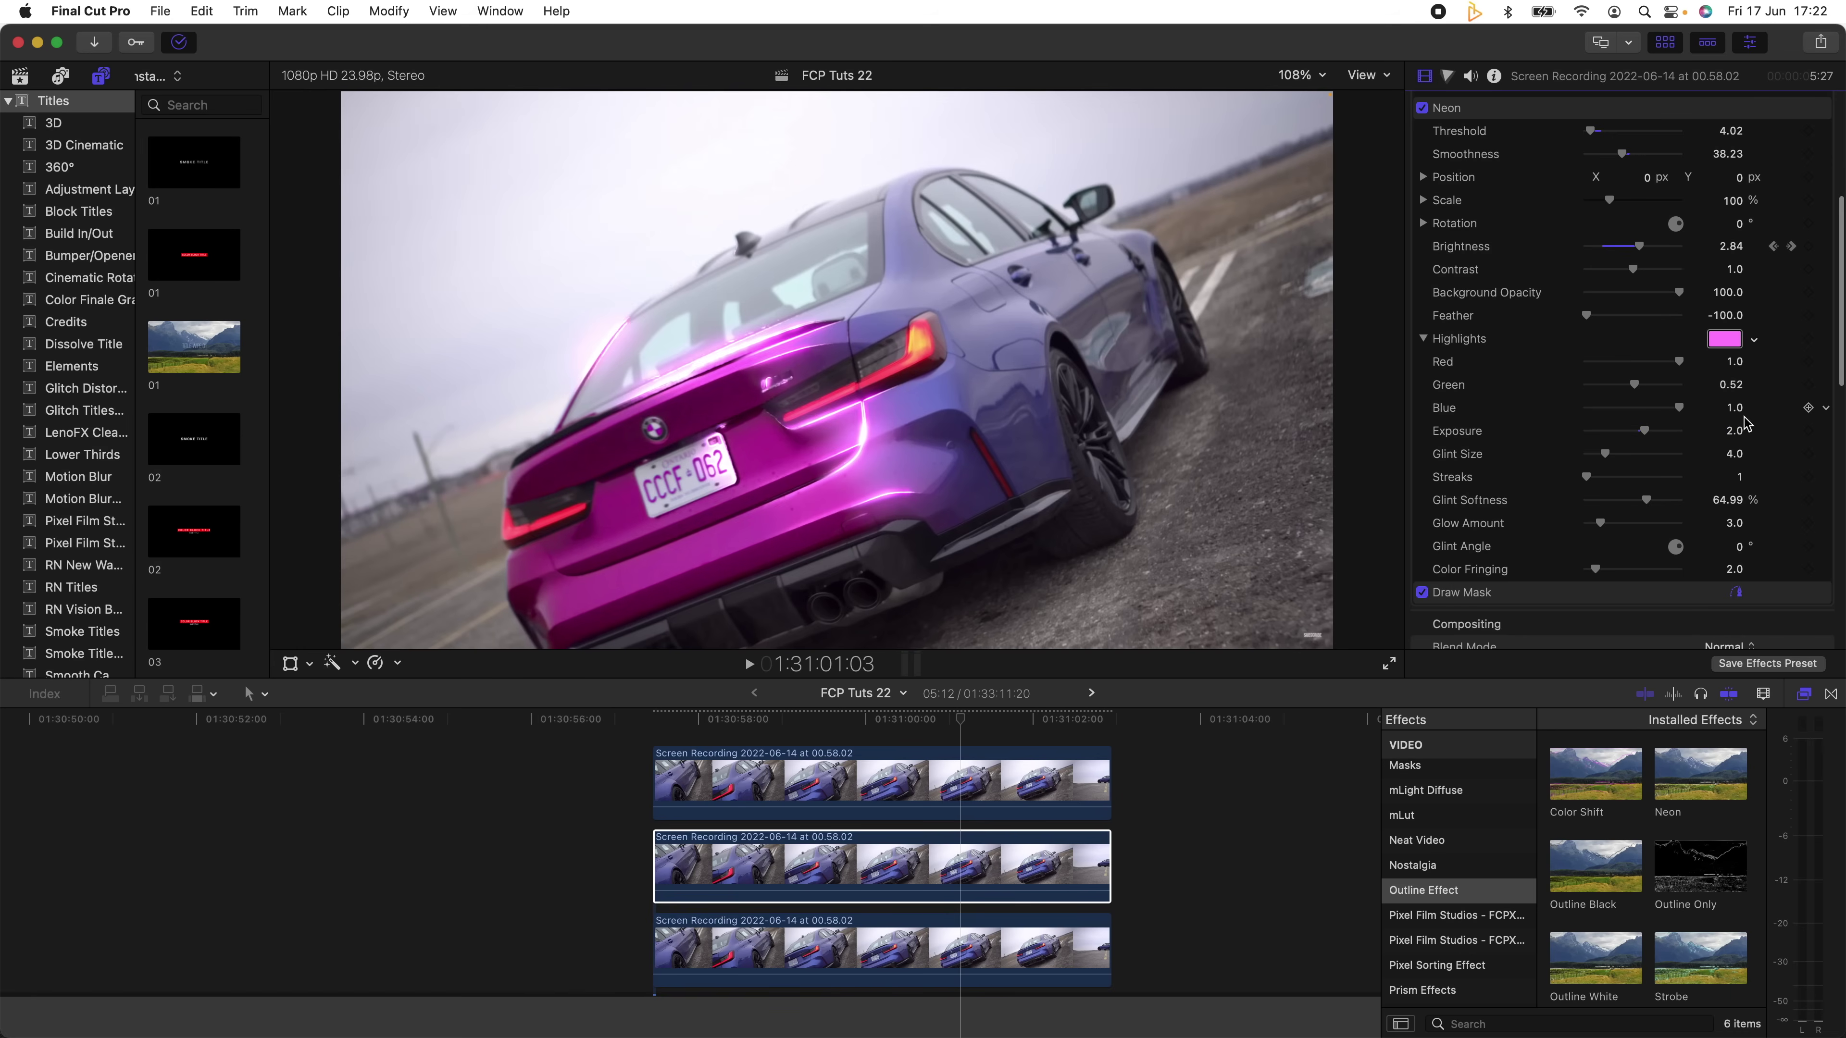
pyautogui.scroll(-6, 1638, 425)
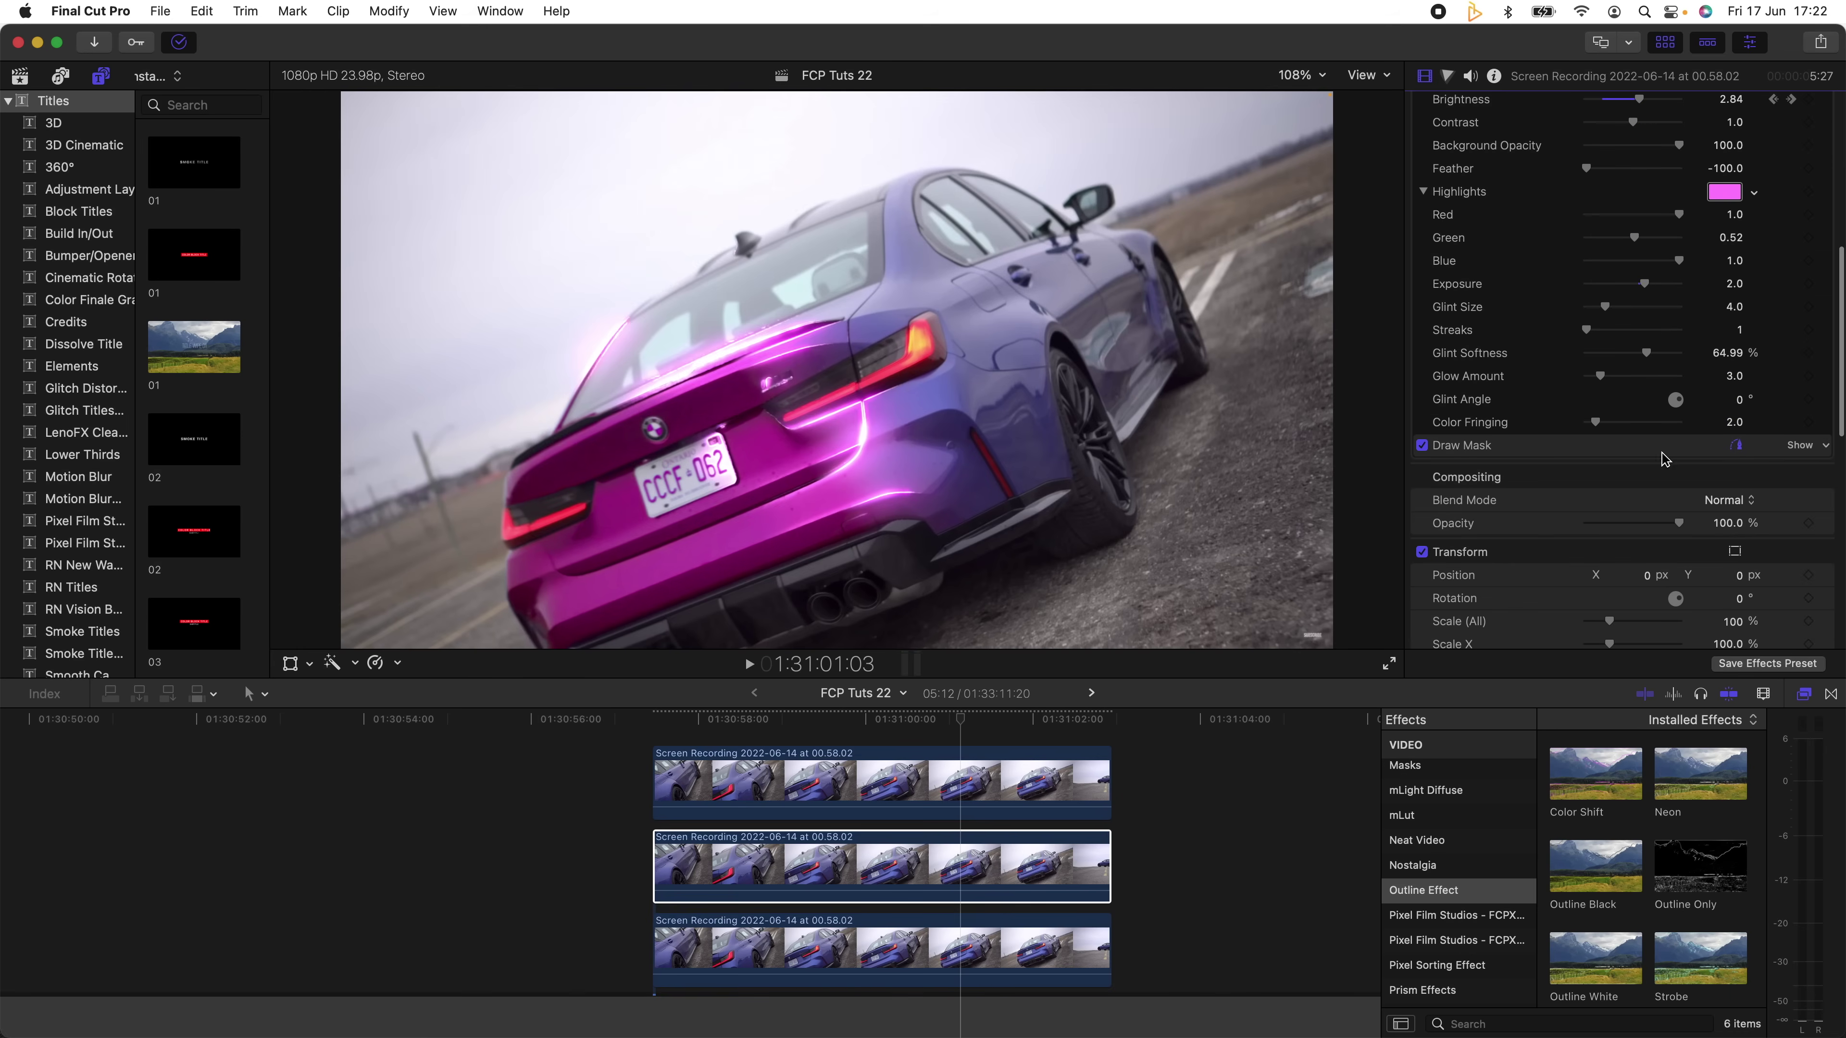
# Give the inverted Draw Mask below Neon a -312.0 feather, then select the top timeline clip.
pyautogui.click(1800, 445)
pyautogui.scroll(-5, 1755, 367)
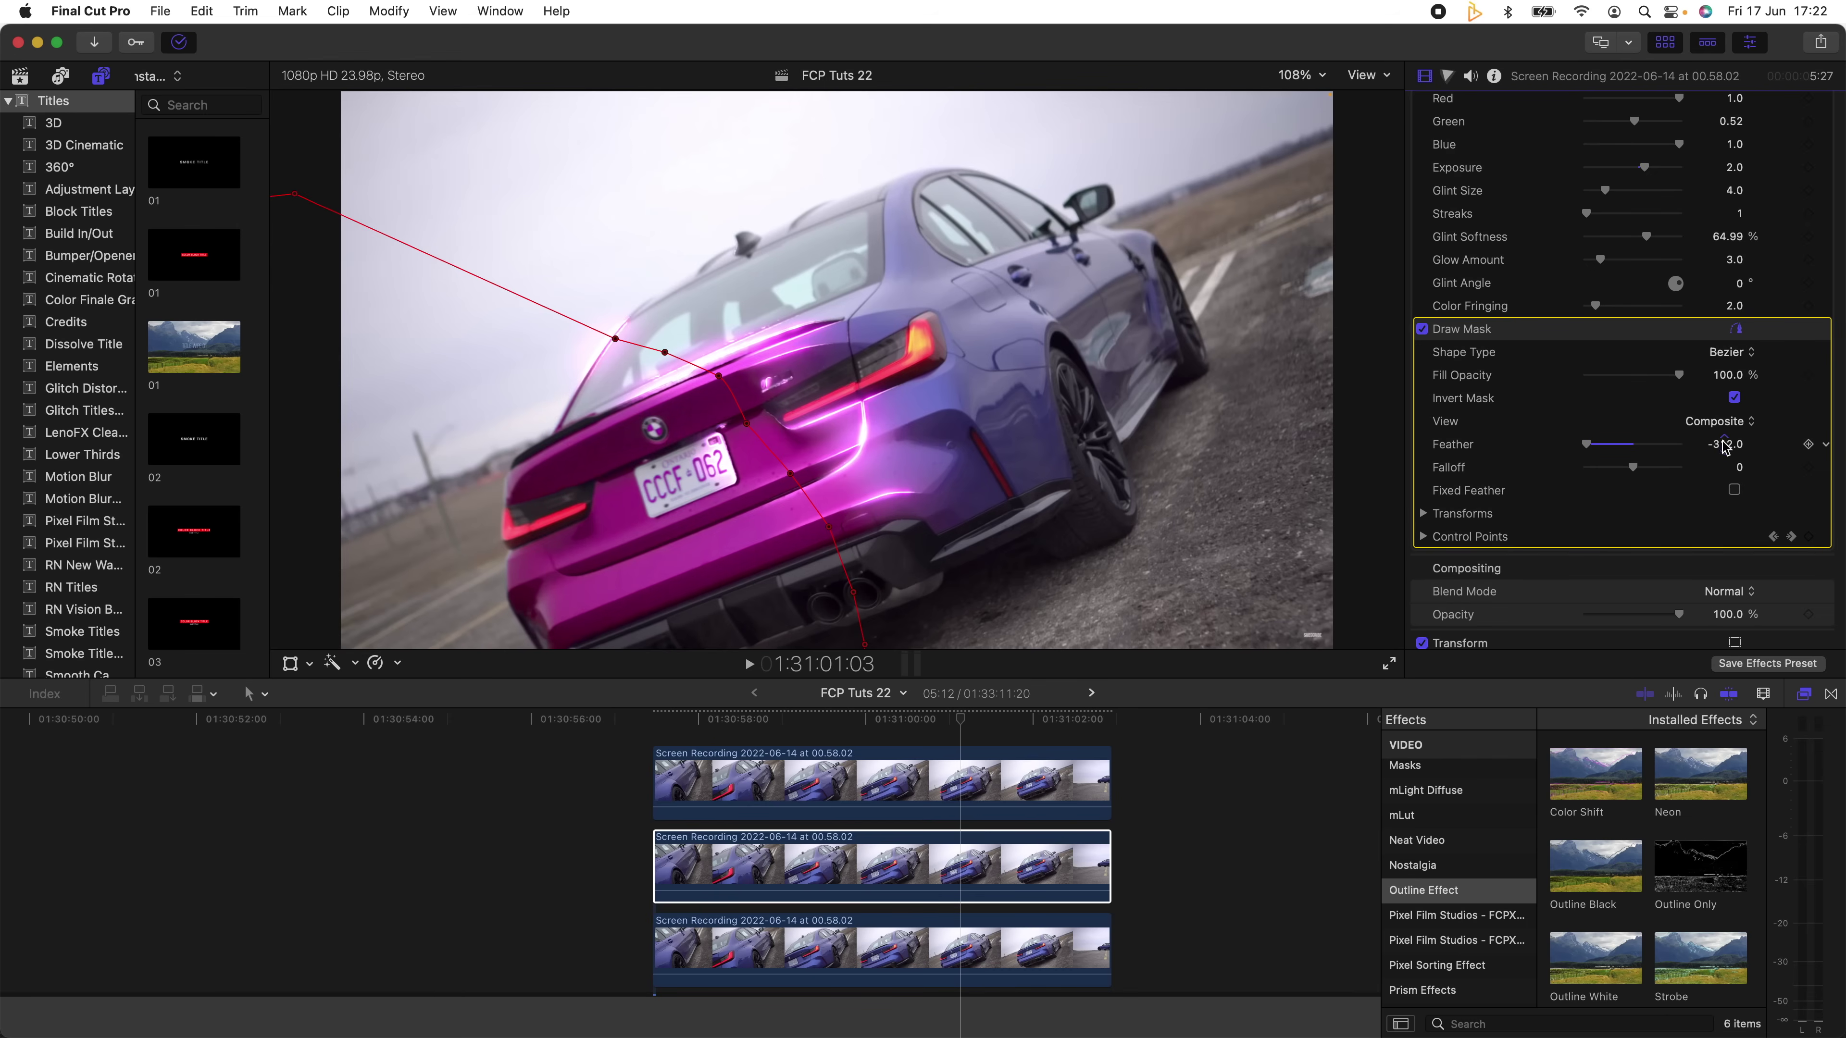
pyautogui.click(898, 800)
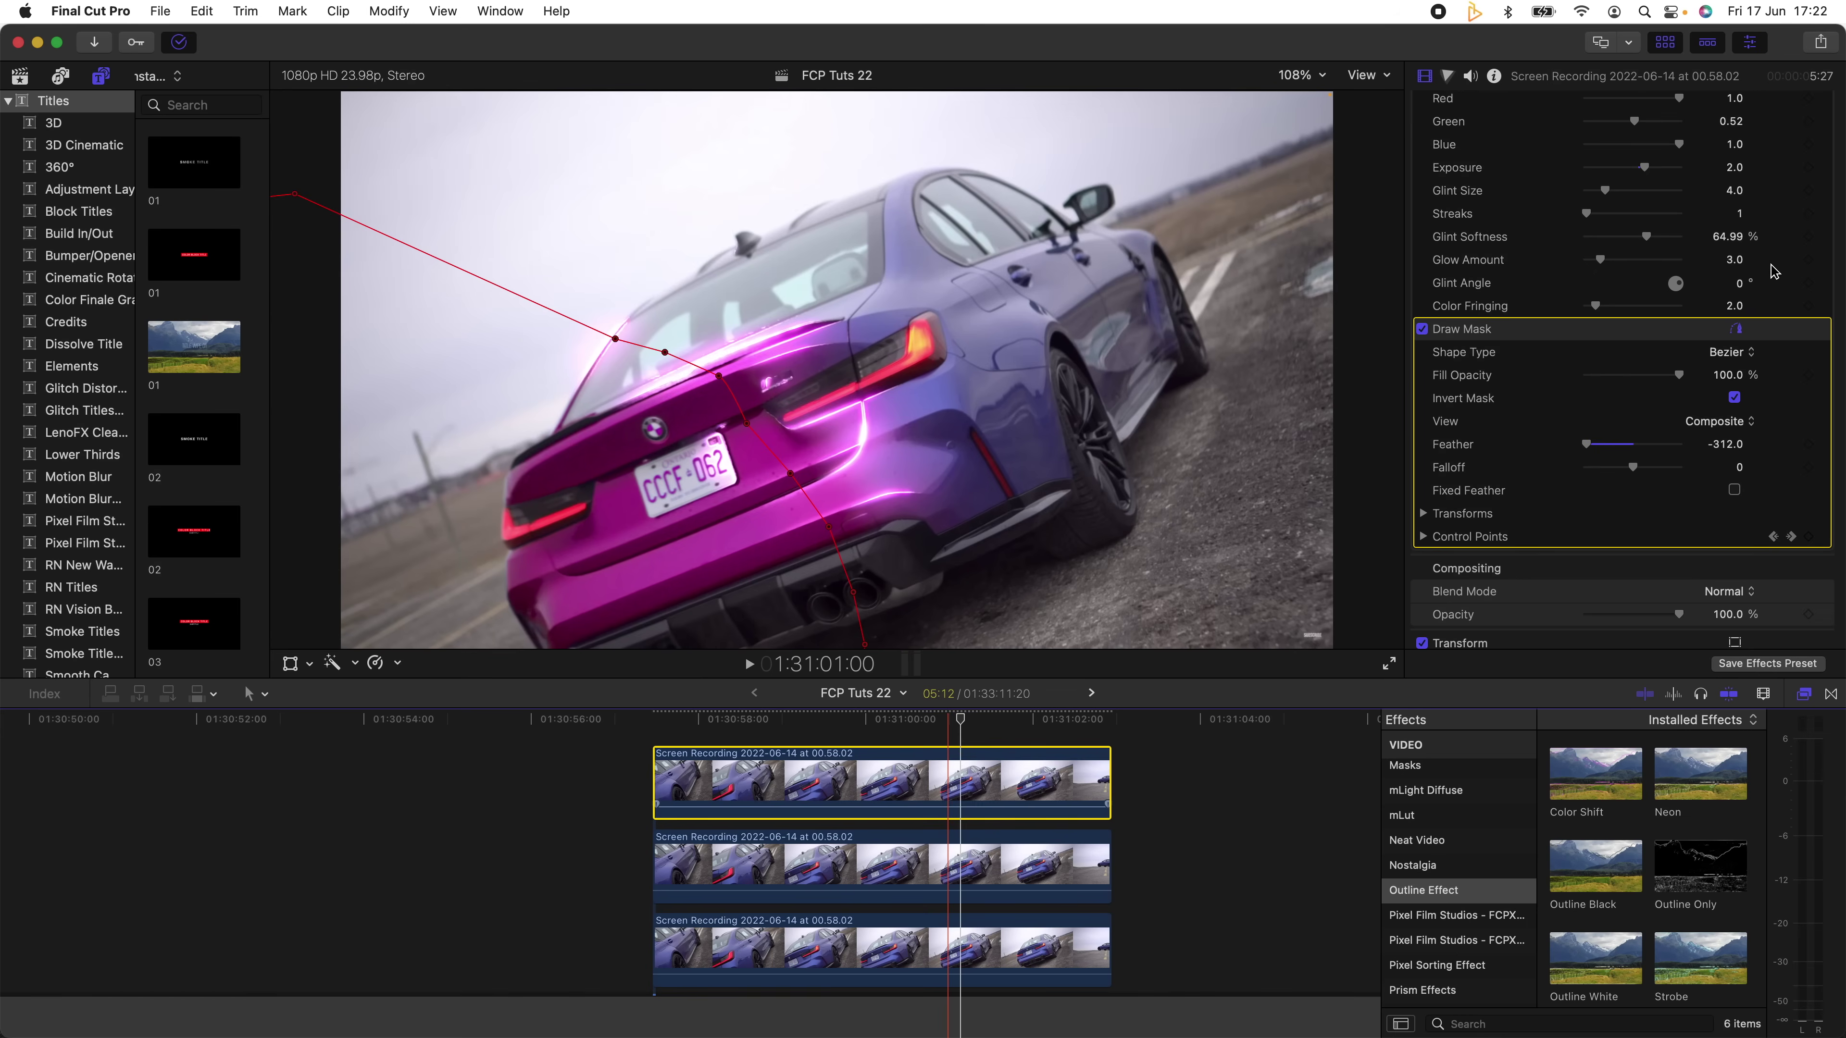